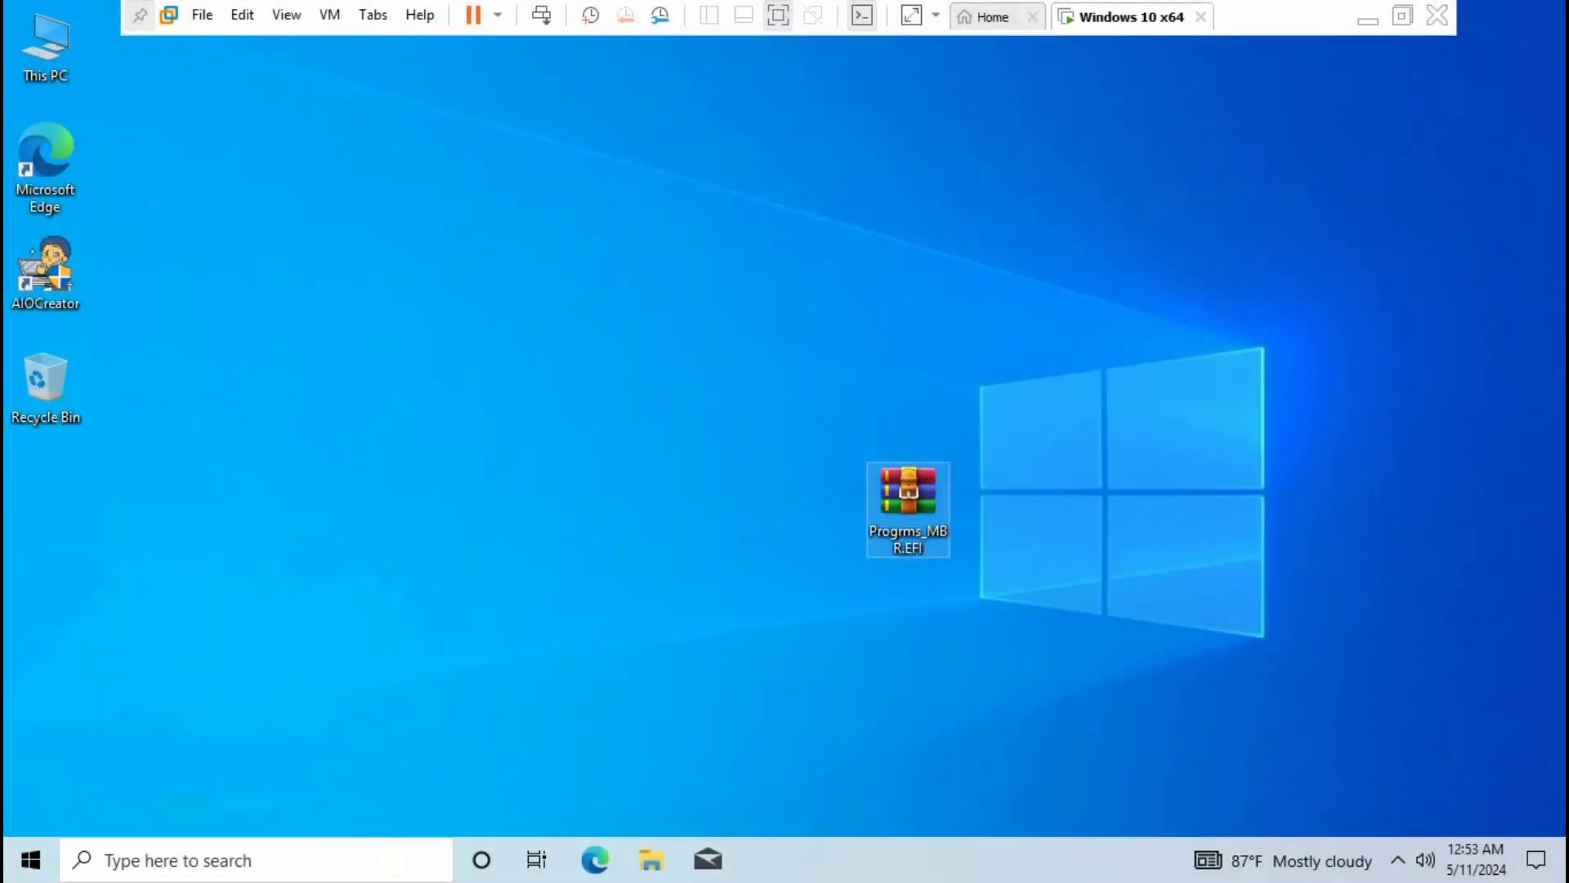
Extract the Progrms_MBR.EFI archive onto the desktop and enter the extracted folder
right_click(907, 500)
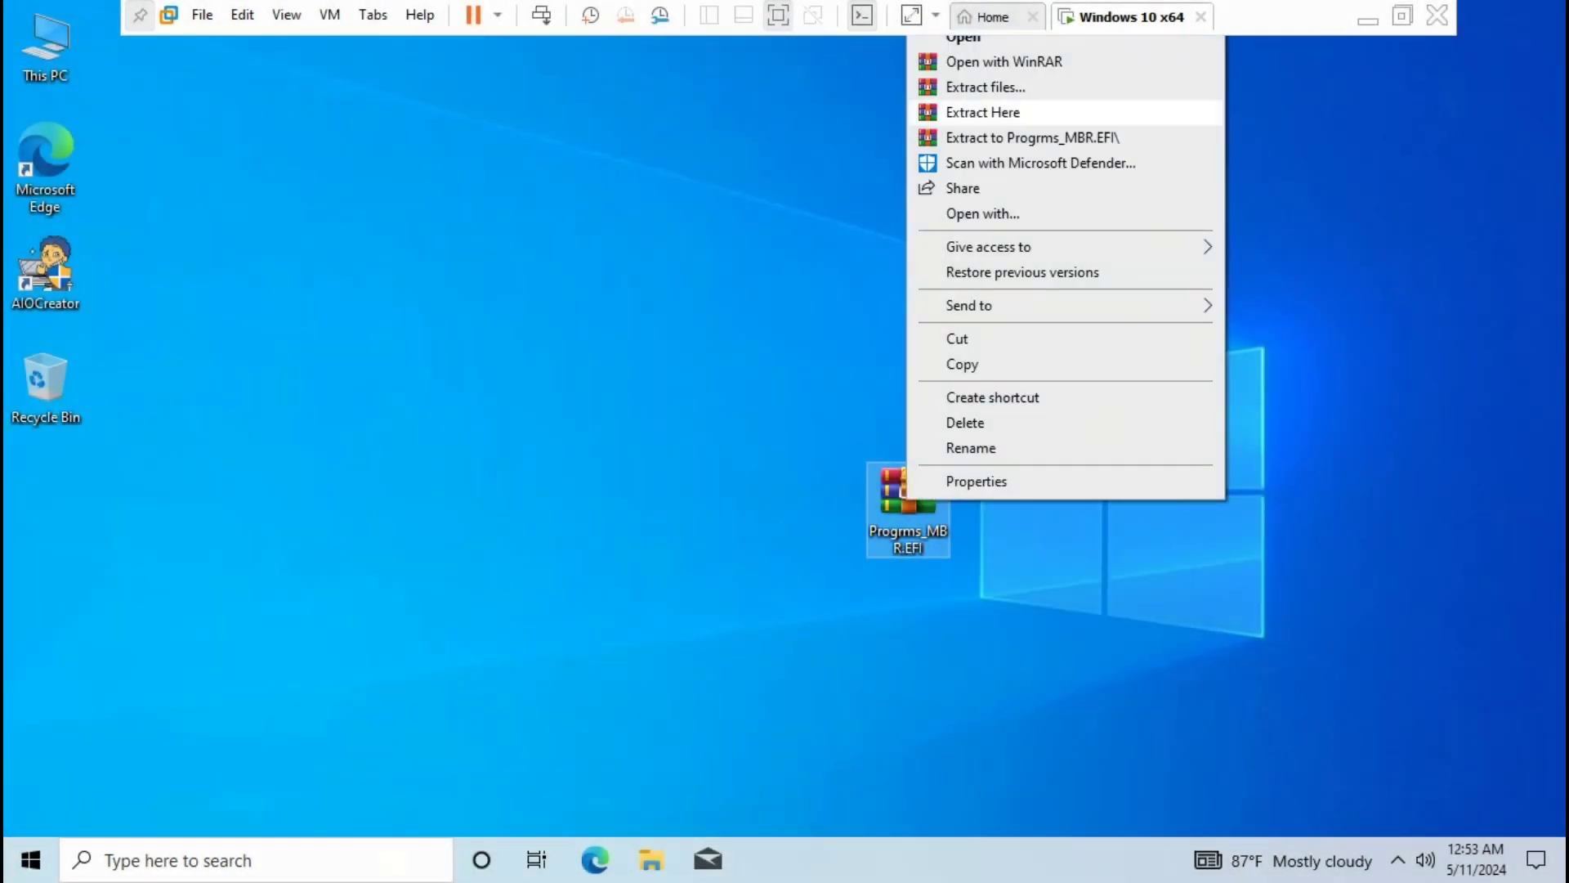
click(982, 111)
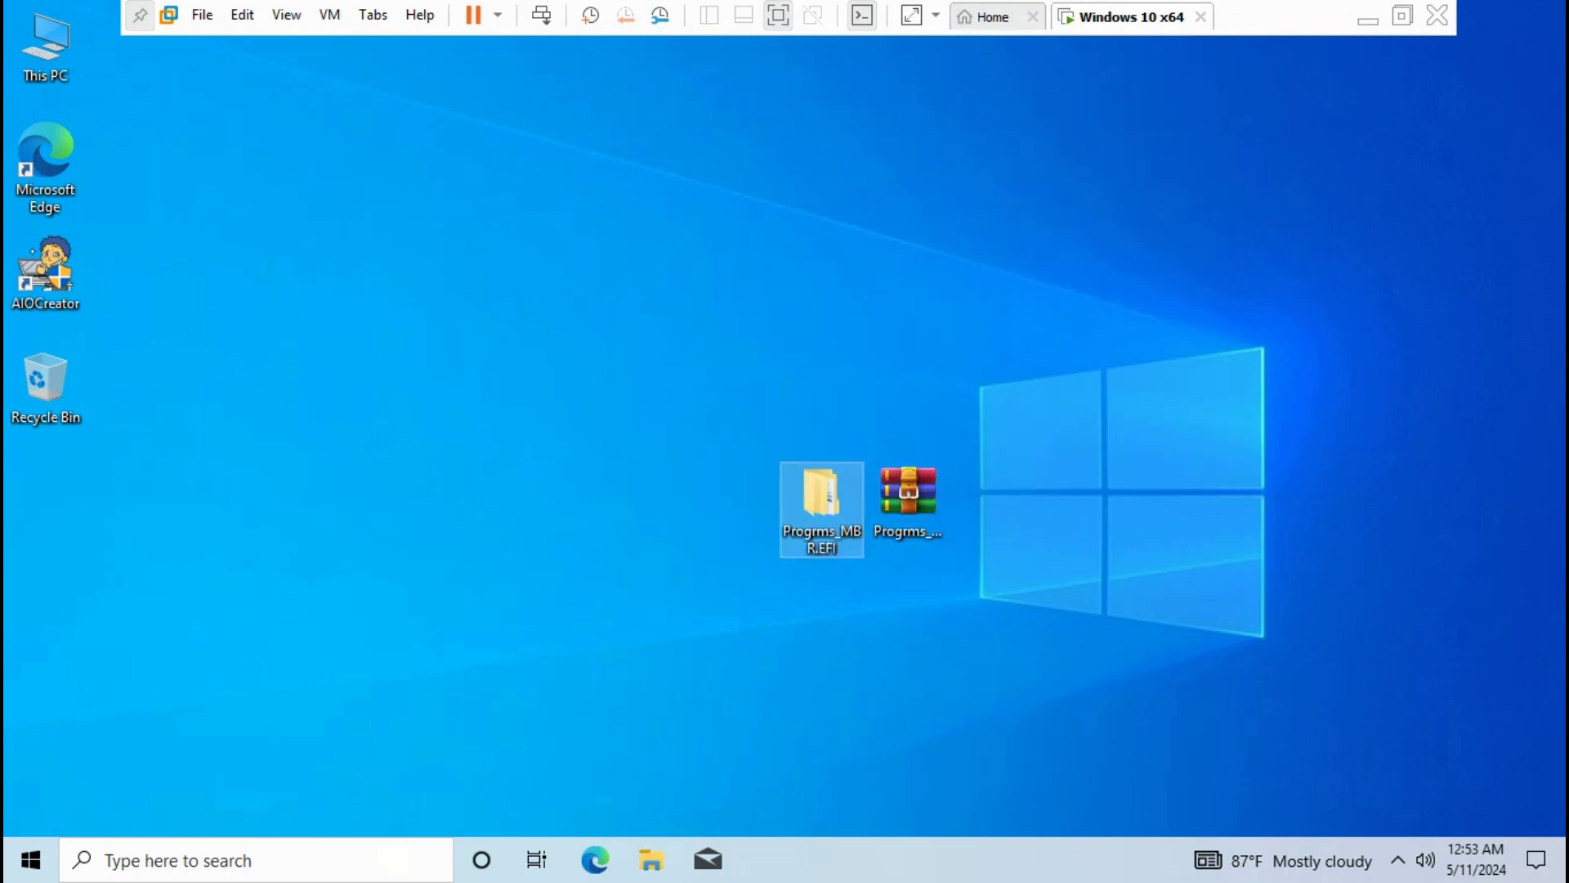
double_click(821, 503)
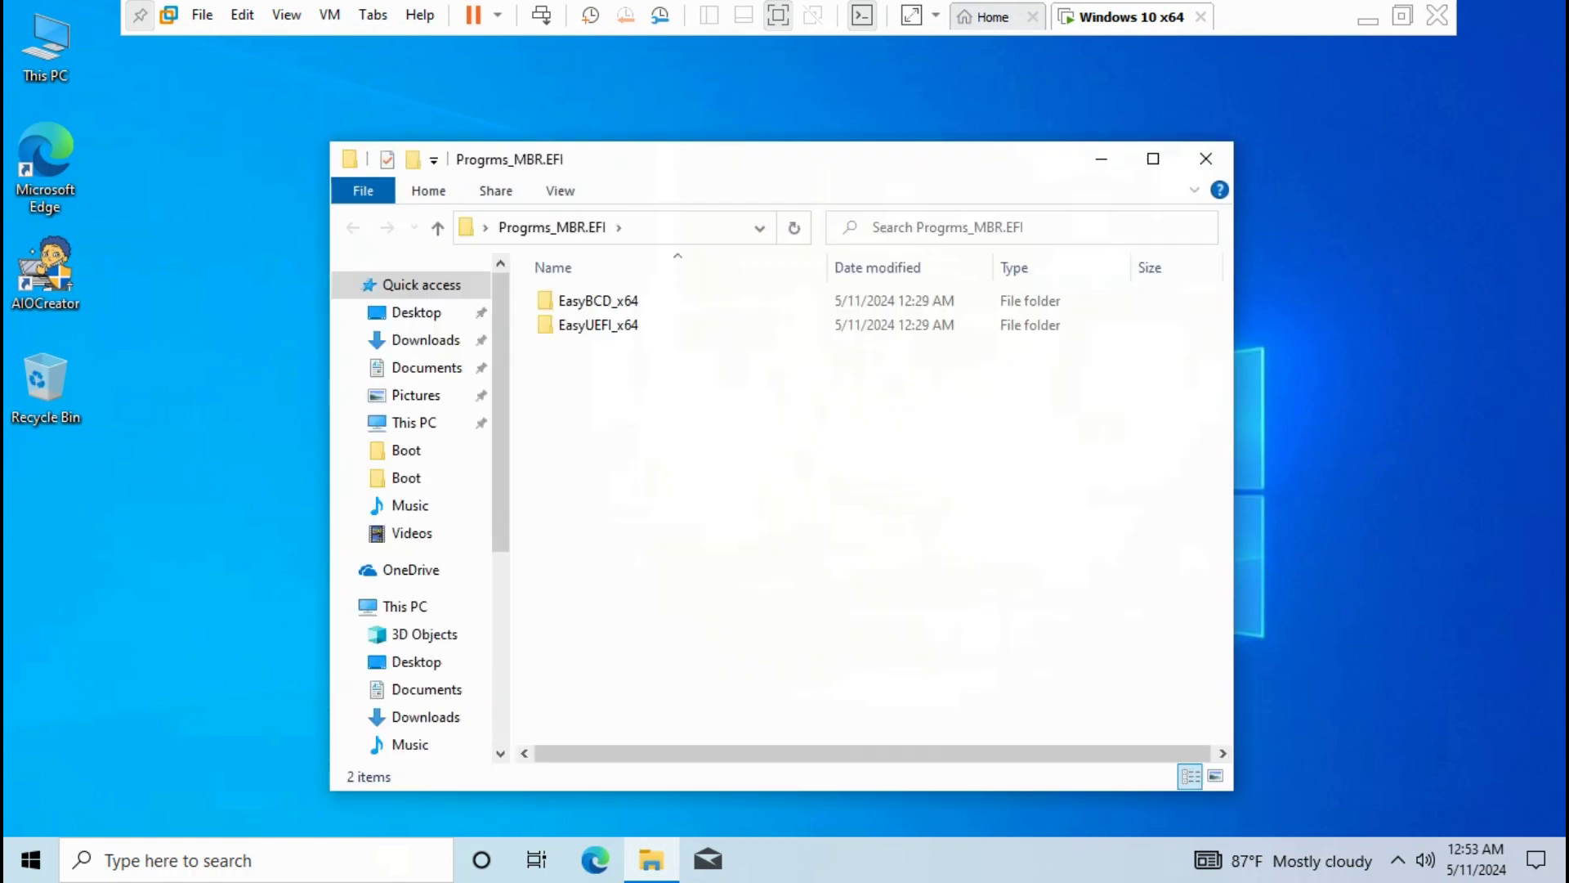
Go into EasyBCD_x64 and bring up the context menu for the EasyBCD application
double_click(598, 301)
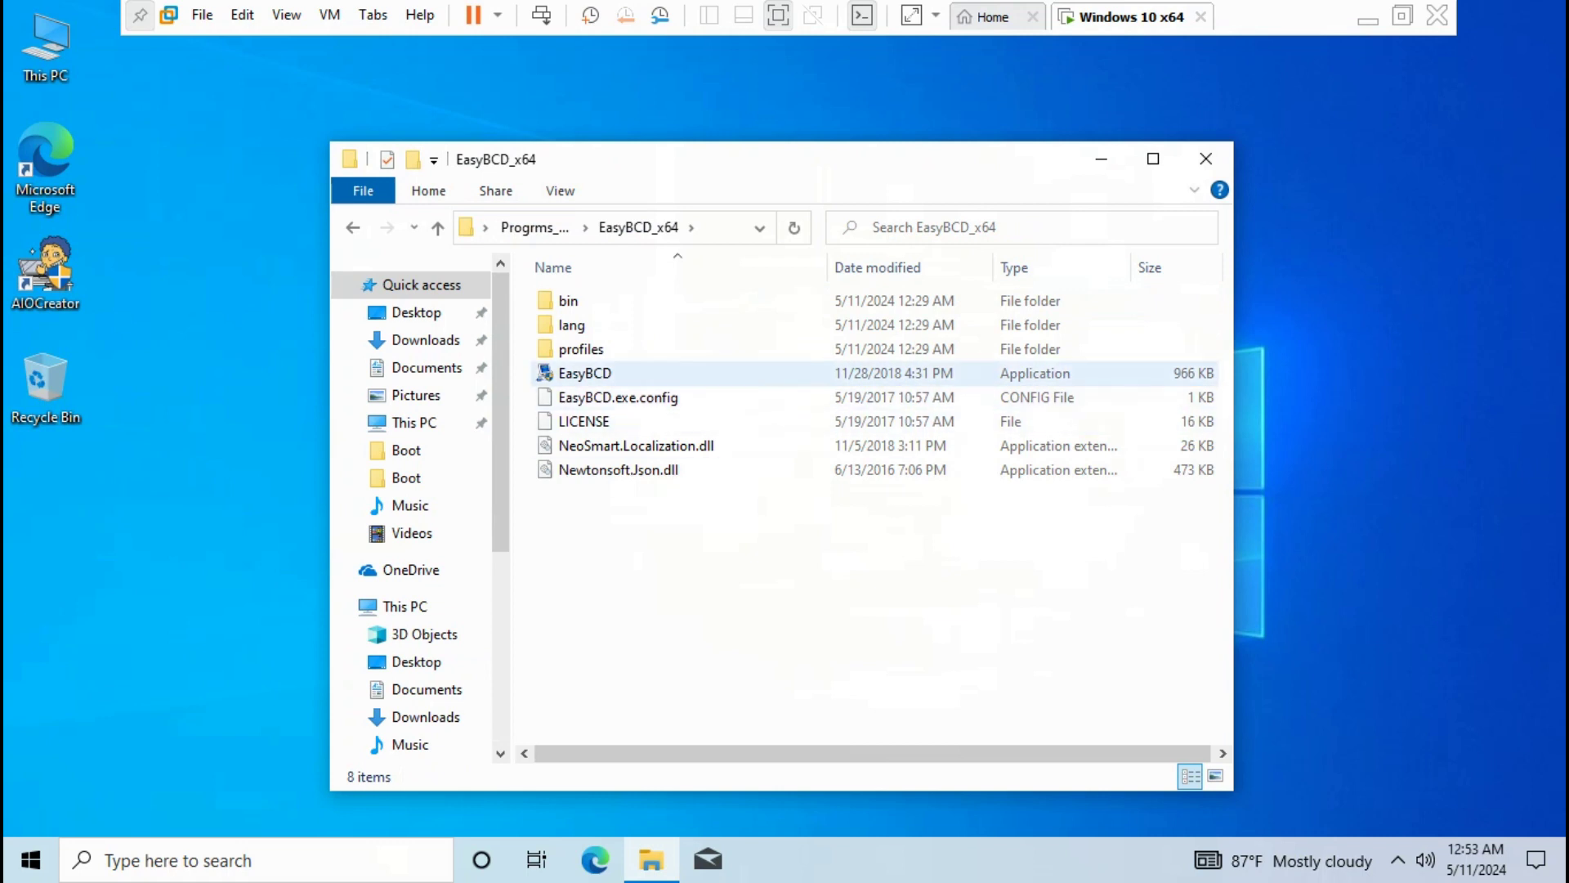
click(584, 373)
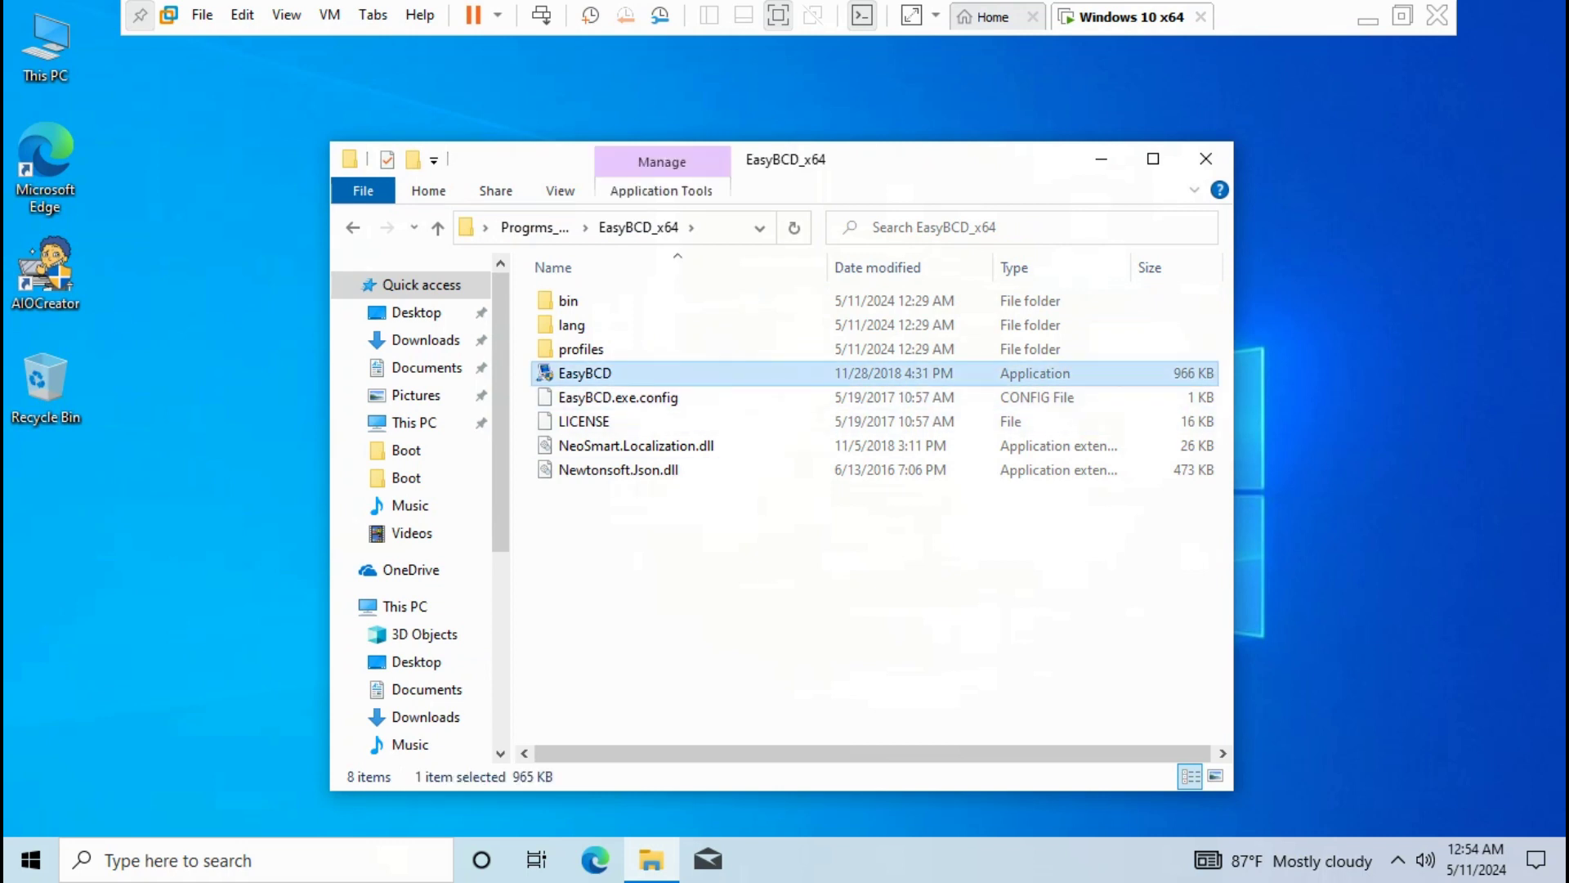
right_click(557, 372)
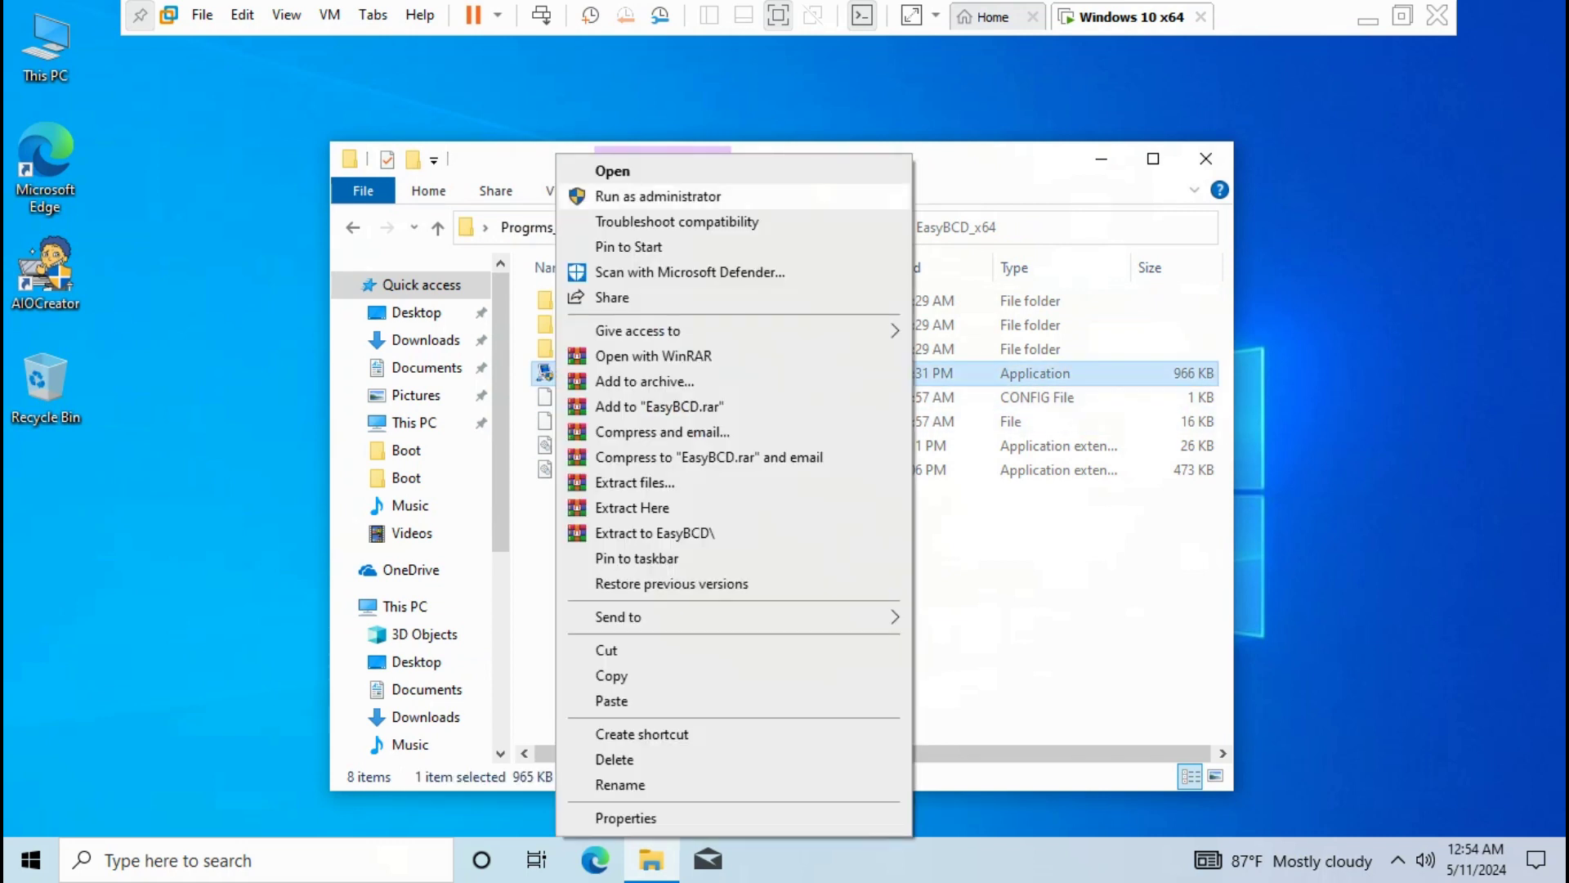
Run EasyBCD as administrator, allow UAC, keep English and accept the licence notice
click(657, 197)
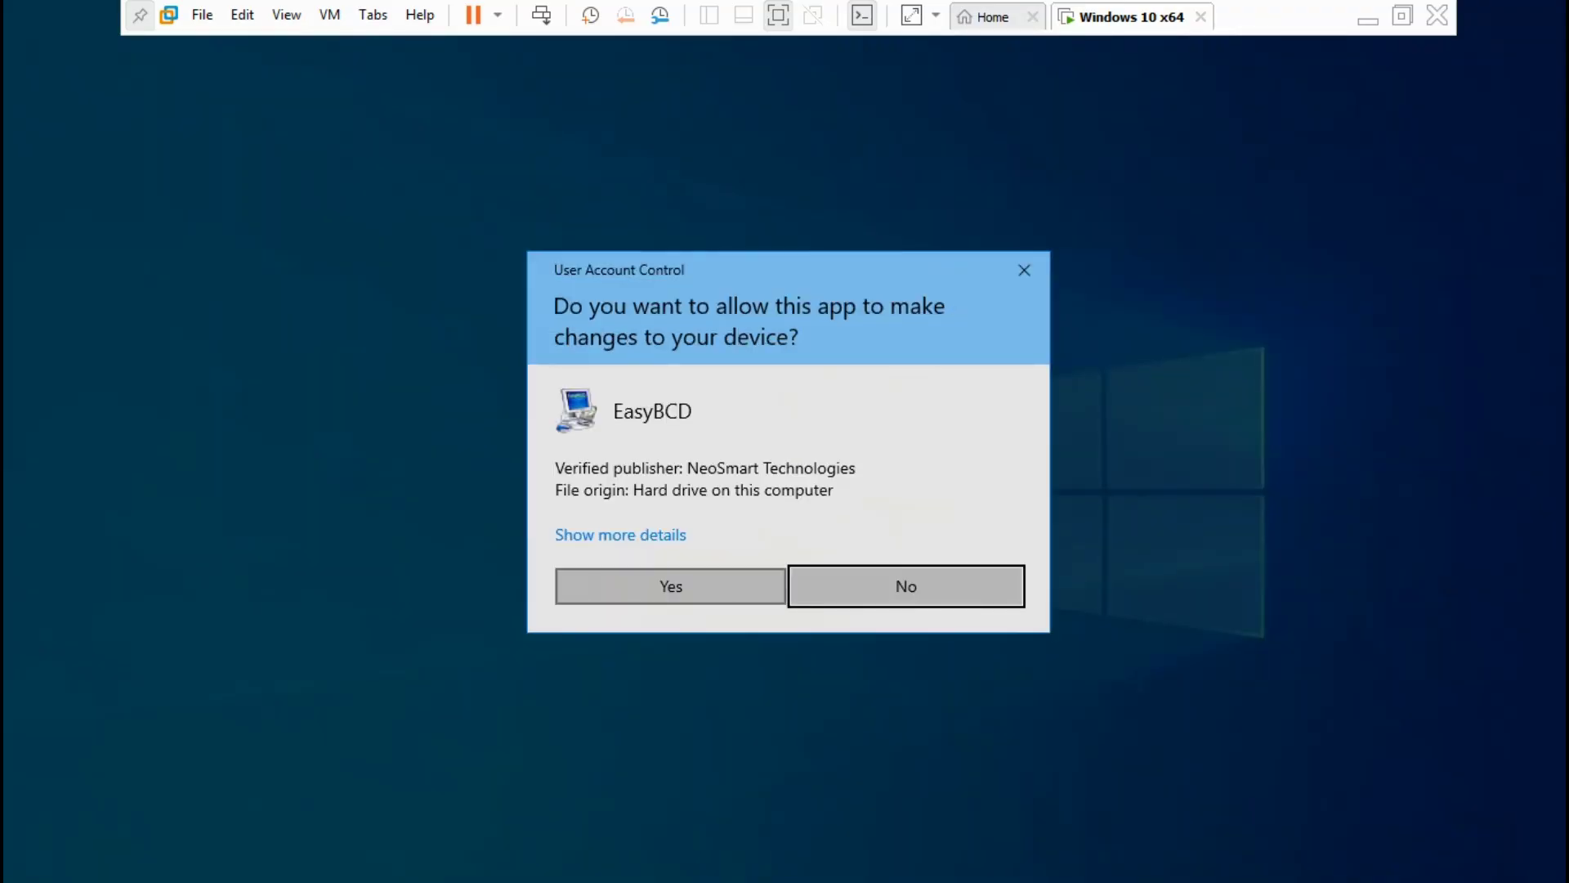
click(670, 587)
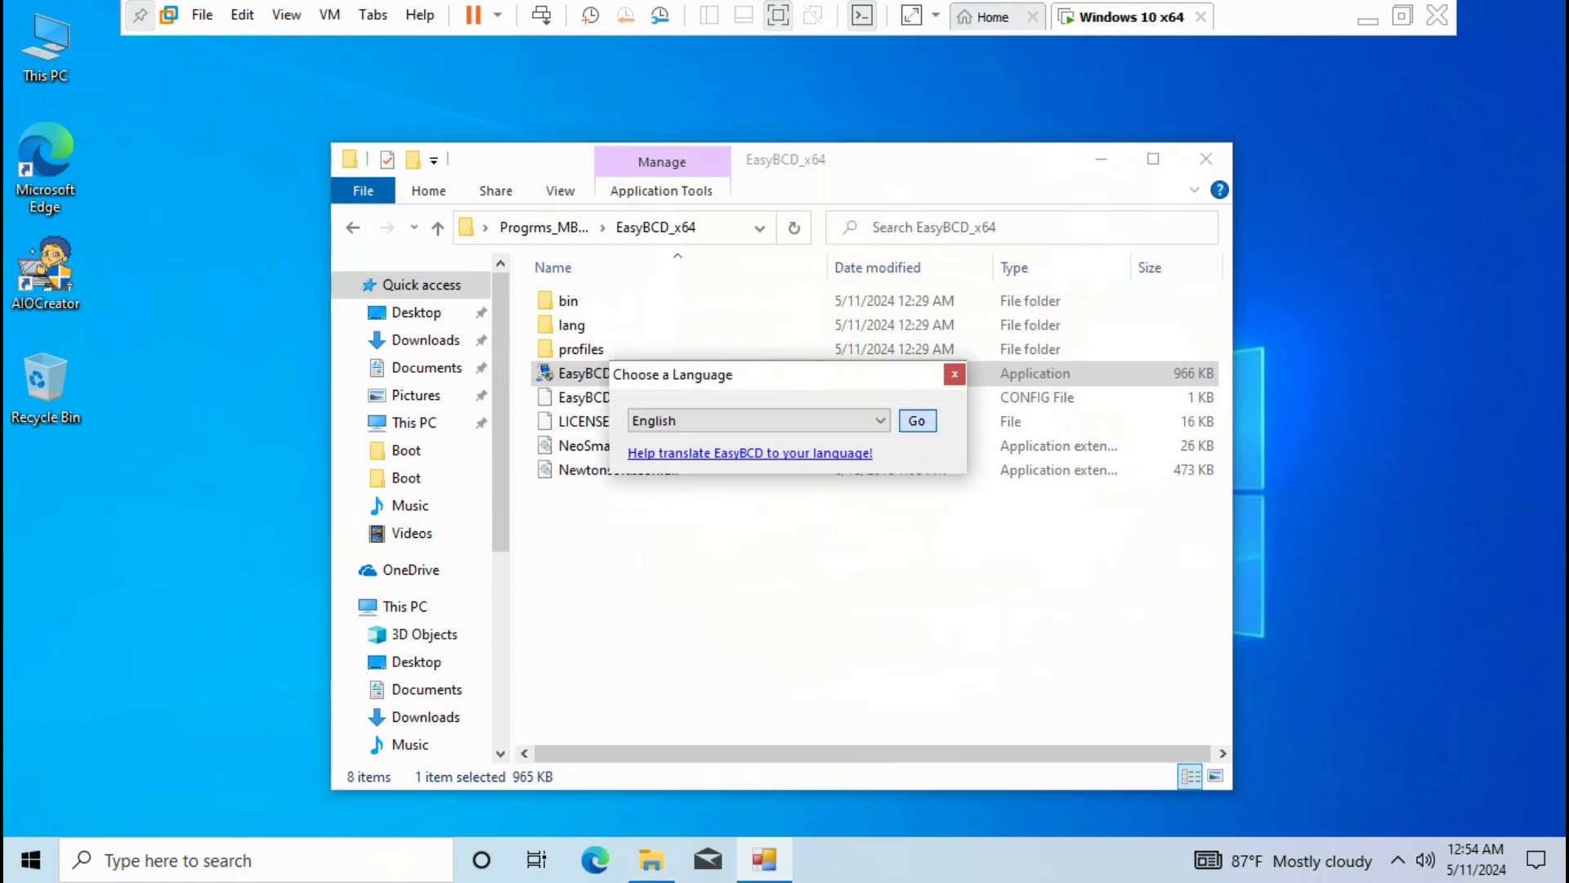
key(Return)
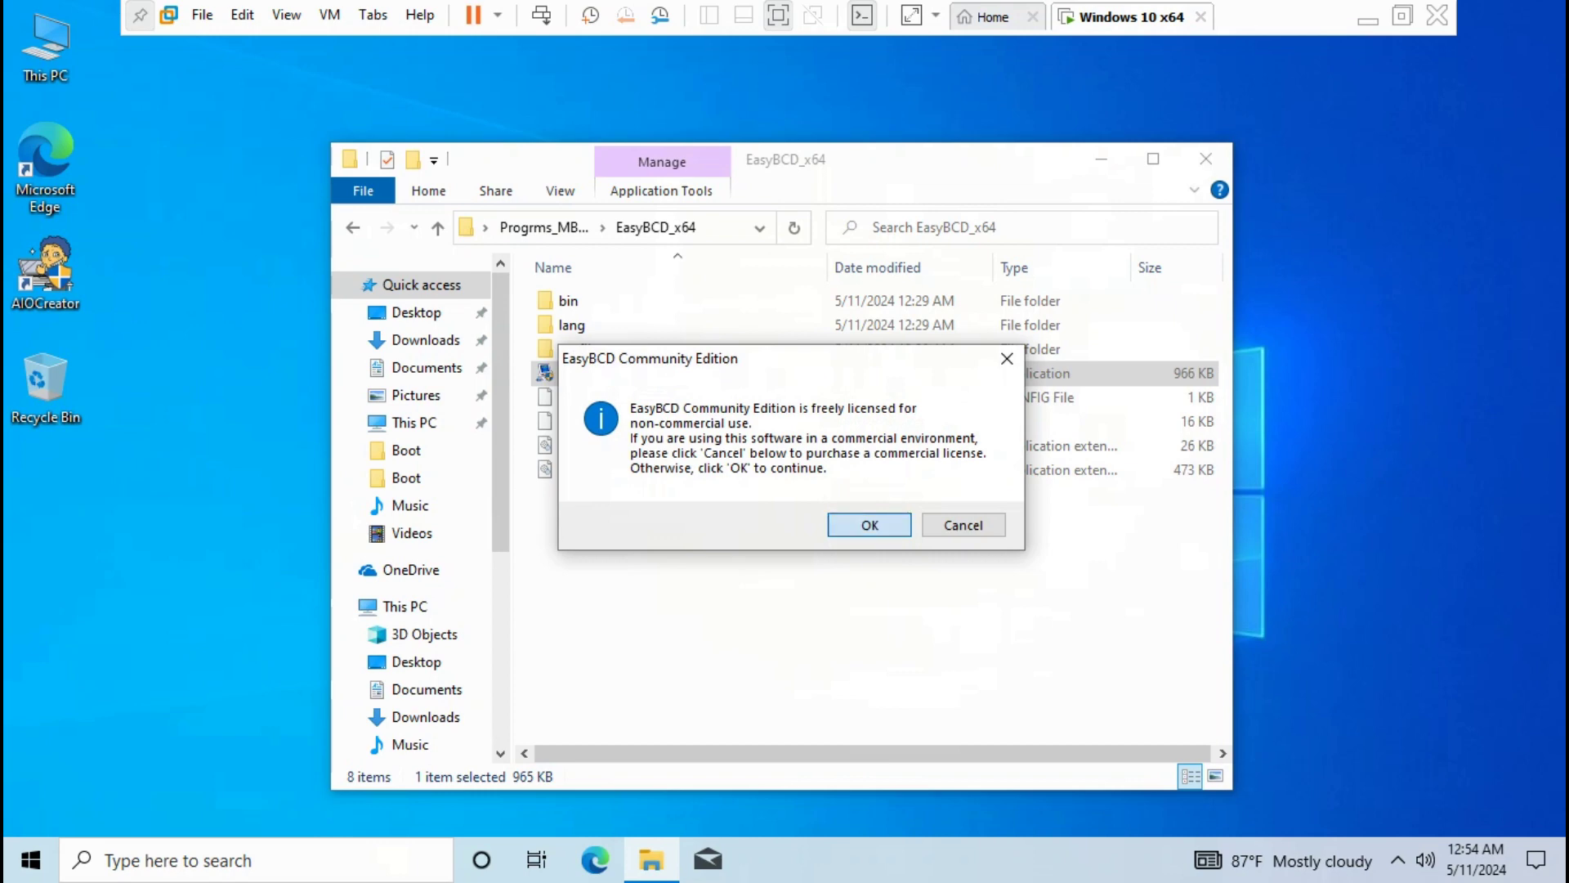
key(Return)
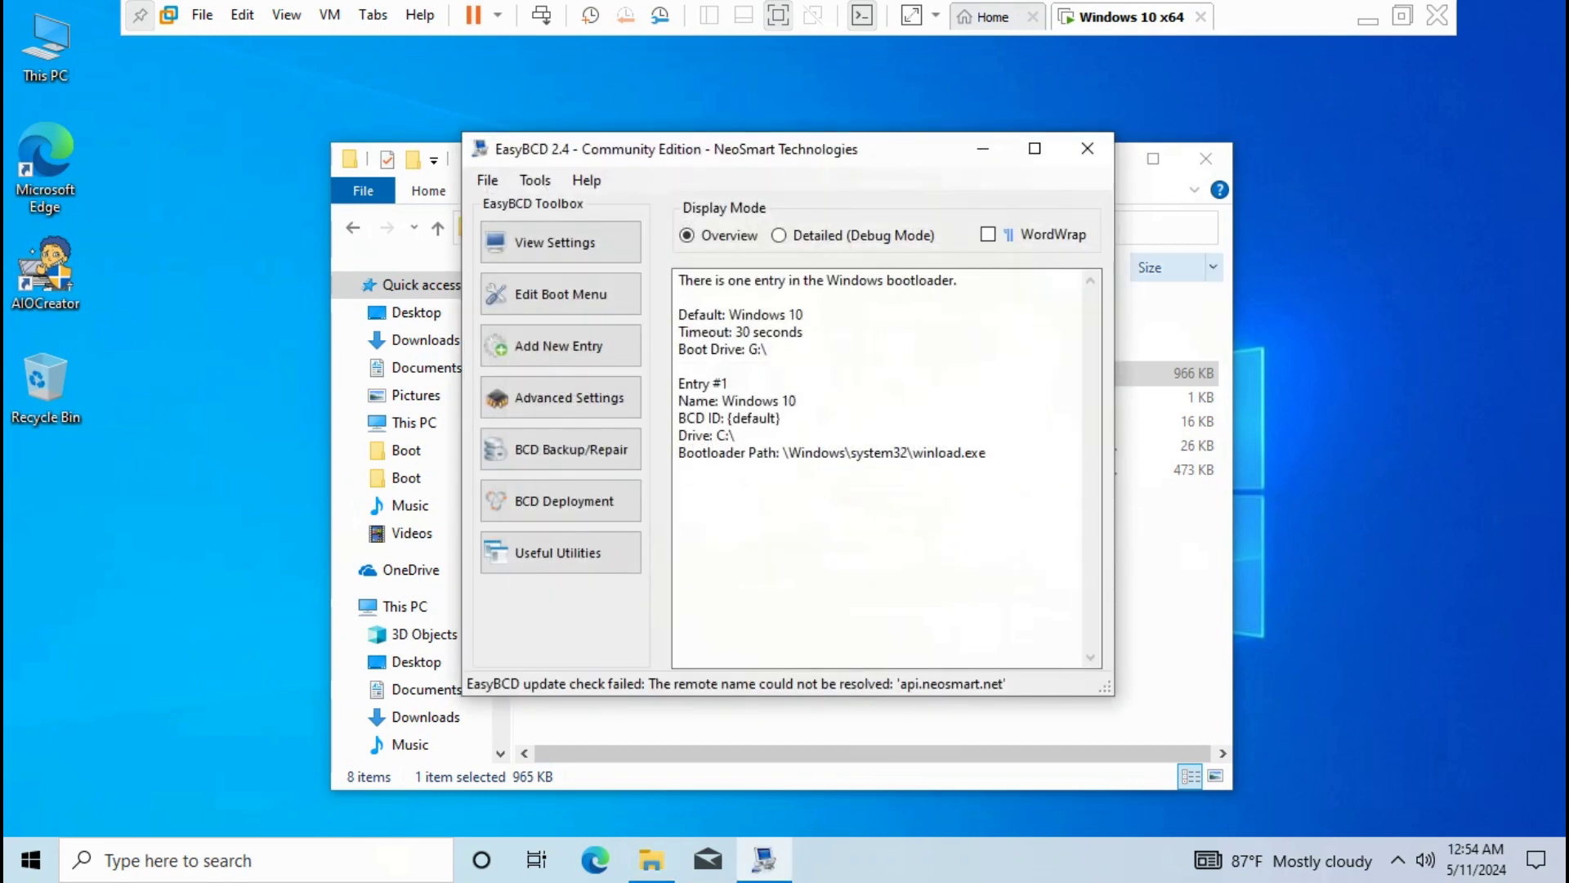
Go to Add New Entry and choose BIOS Extender under Portable/External Media
click(560, 294)
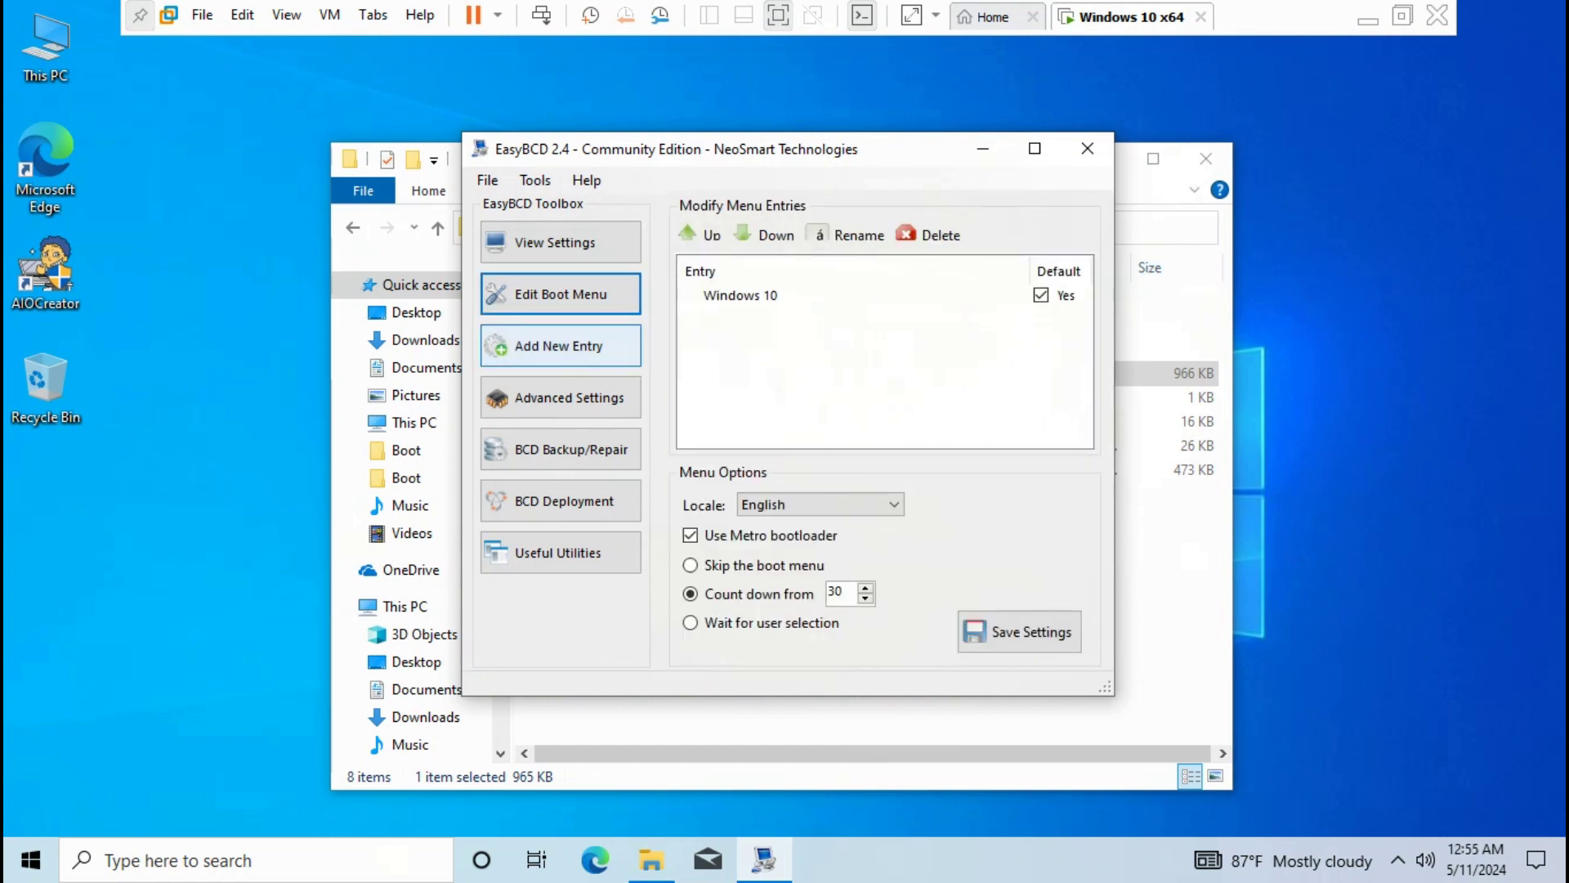
click(559, 345)
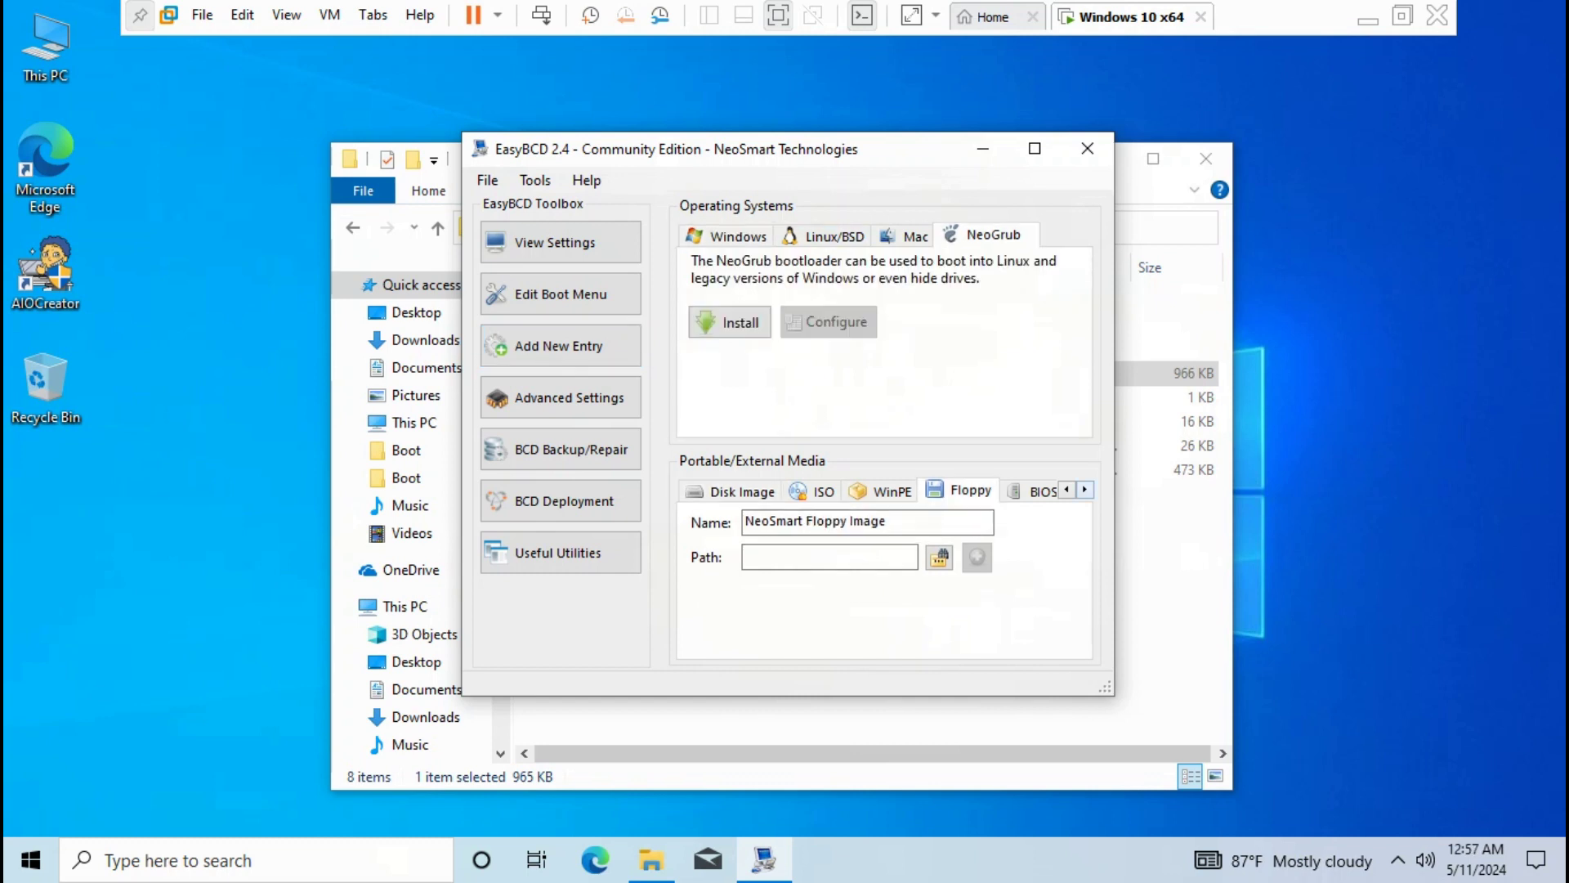
click(1084, 489)
click(967, 491)
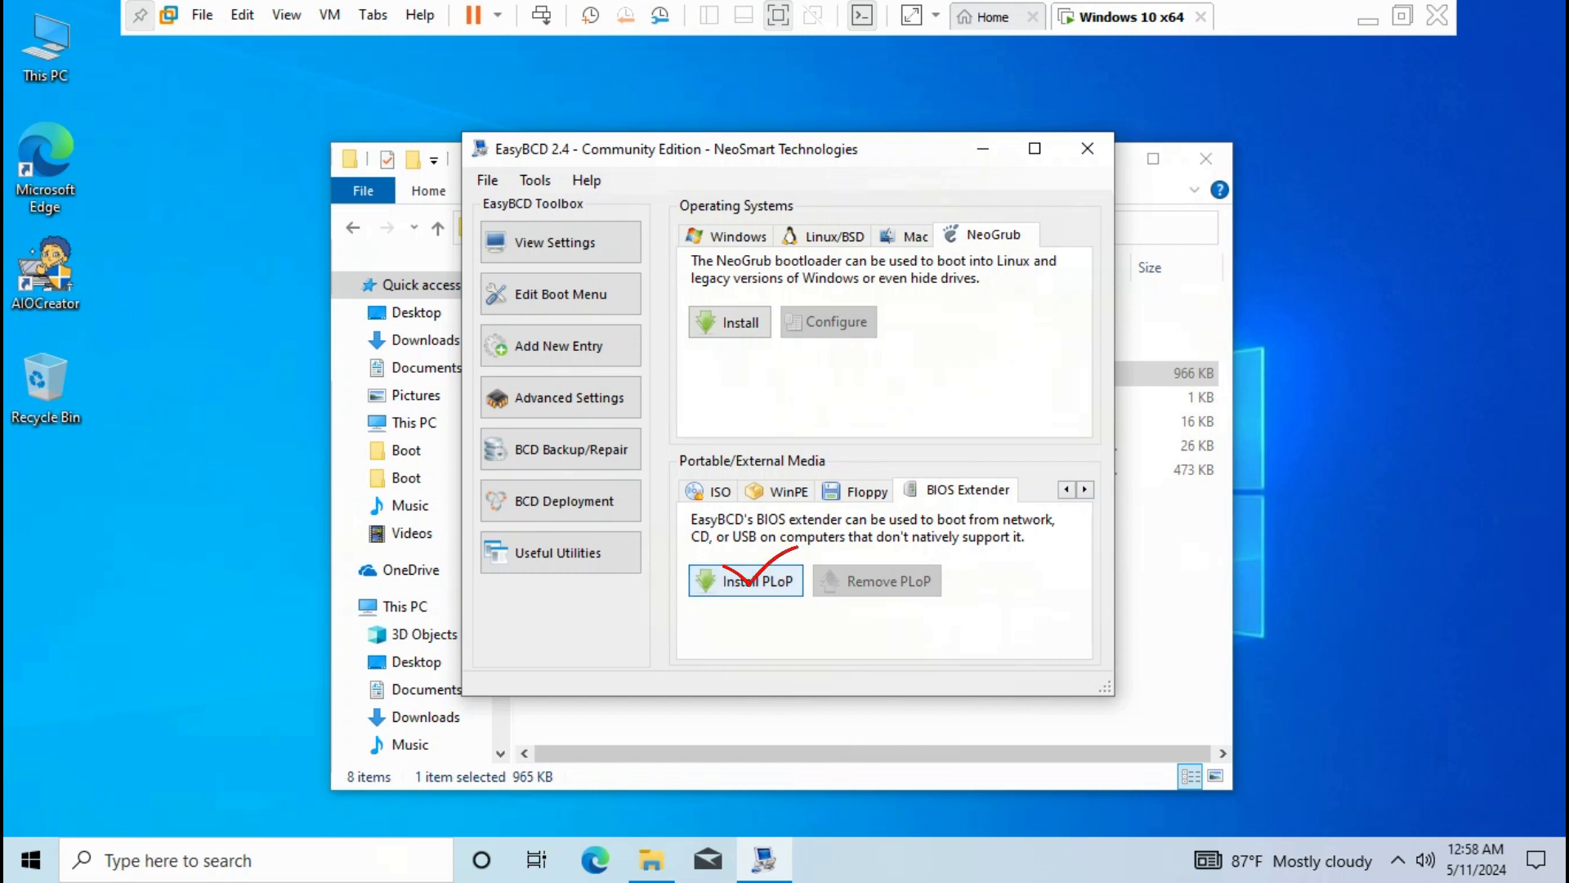
Install PLoP as an EasyBCD BIOS Extender entry and save the boot menu settings
click(745, 581)
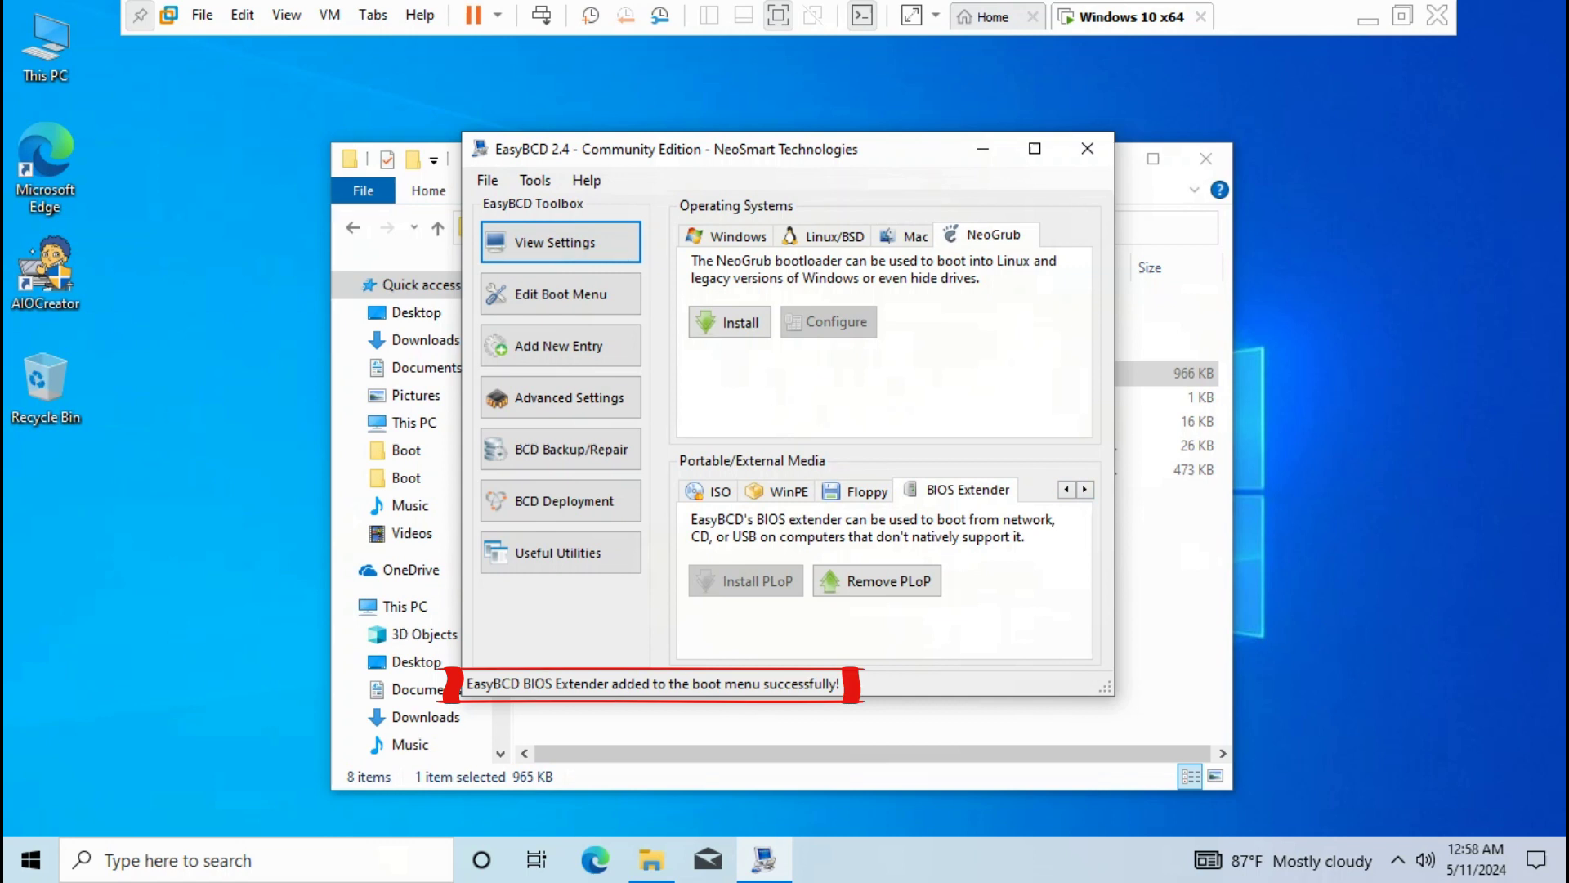
click(560, 242)
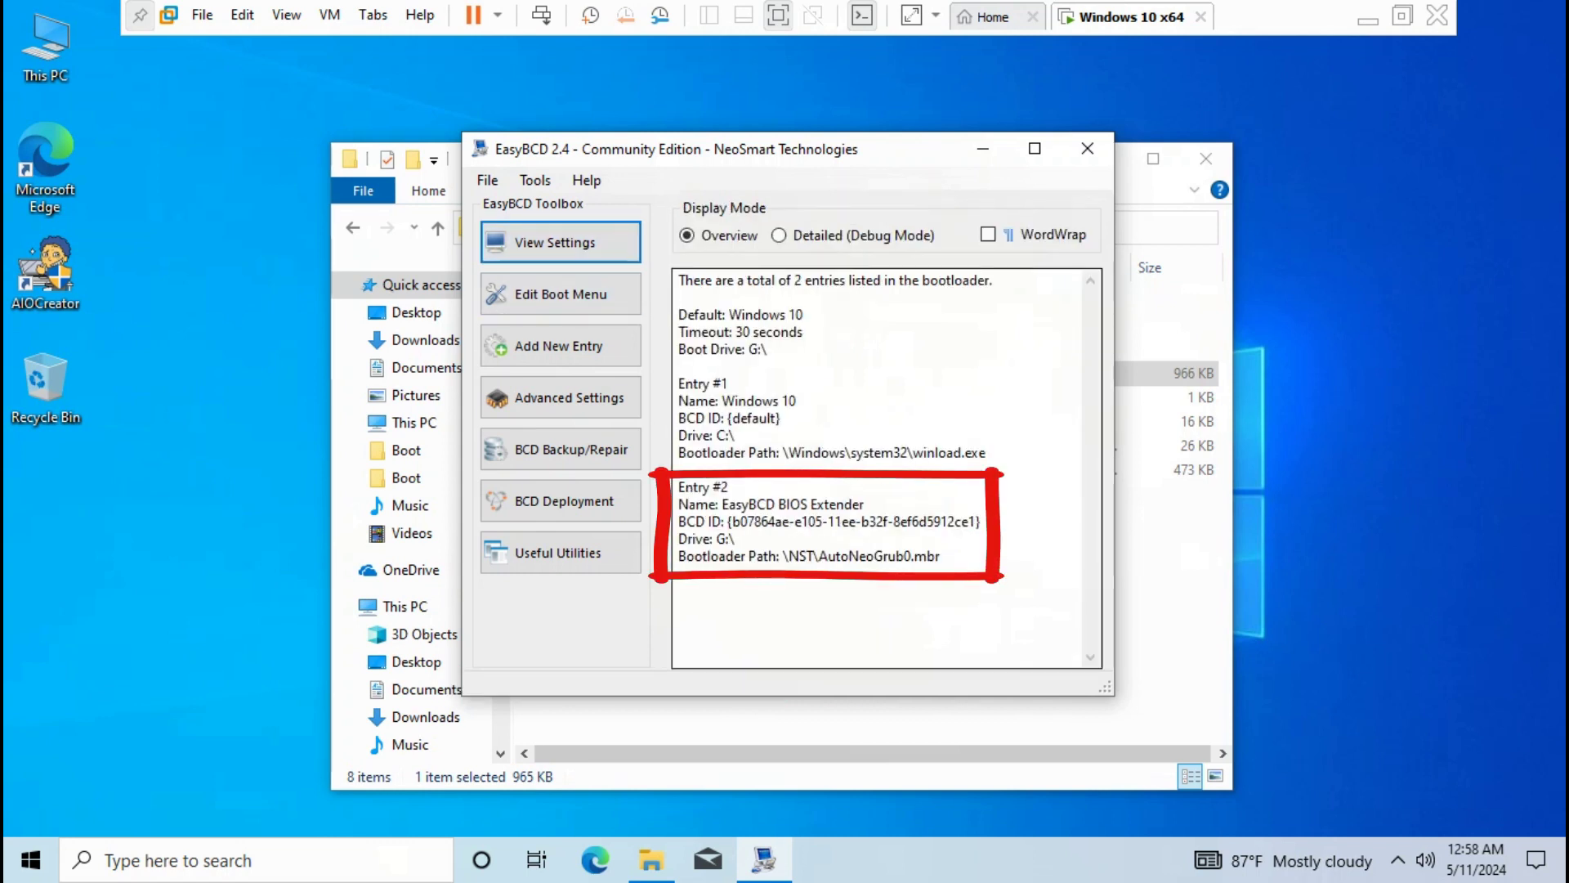
drag(679, 505, 865, 503)
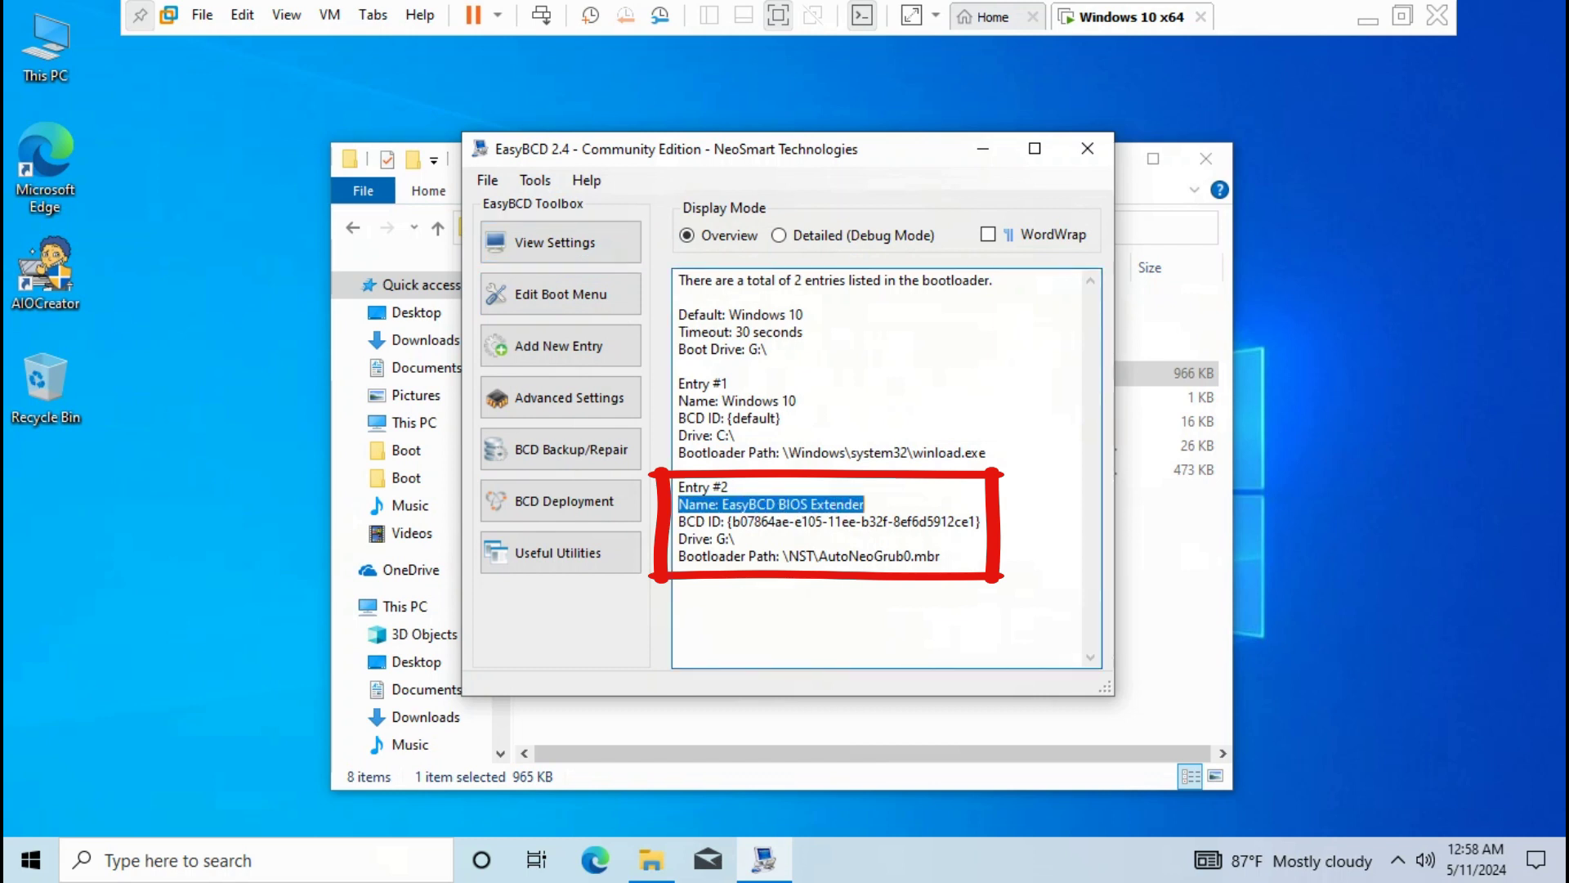
click(1013, 632)
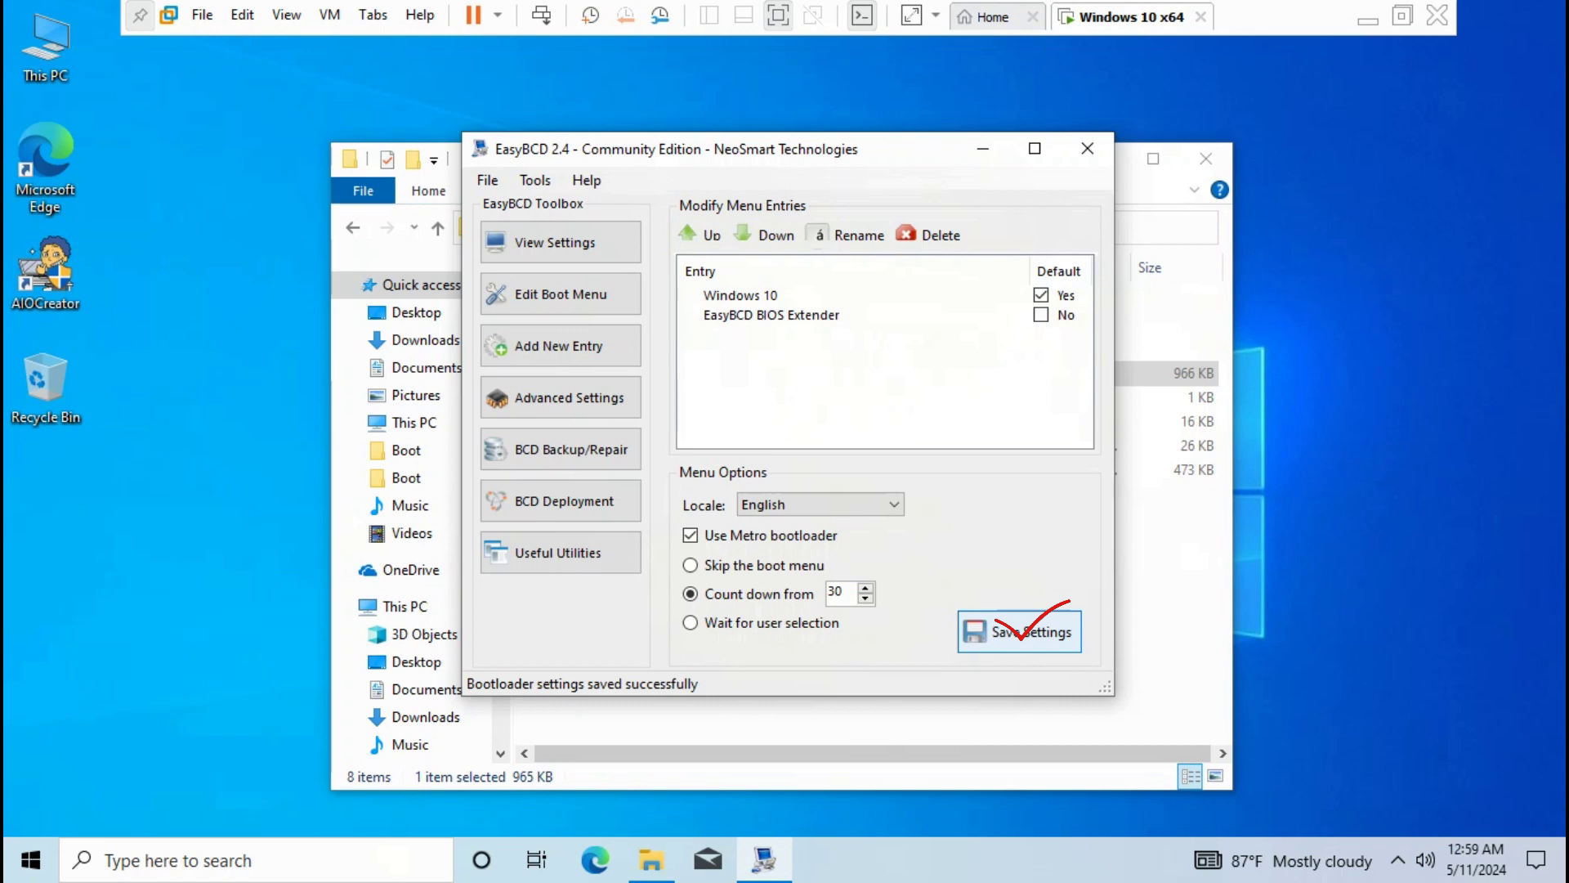
Close EasyBCD, dismiss the recovery tool promotion, and close the folder window
click(1087, 149)
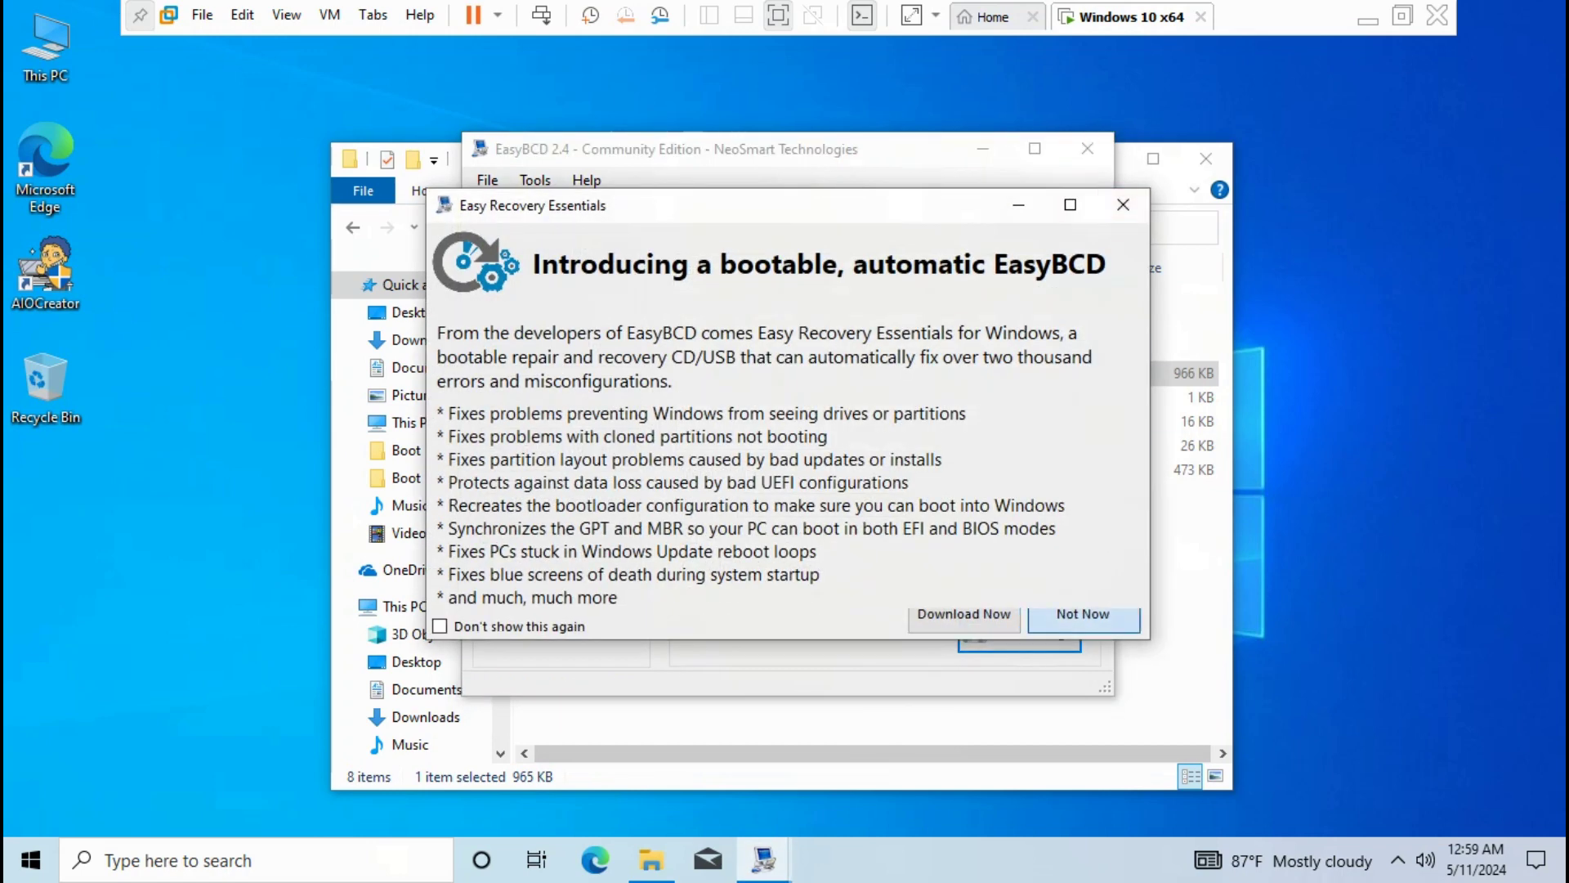
click(1083, 613)
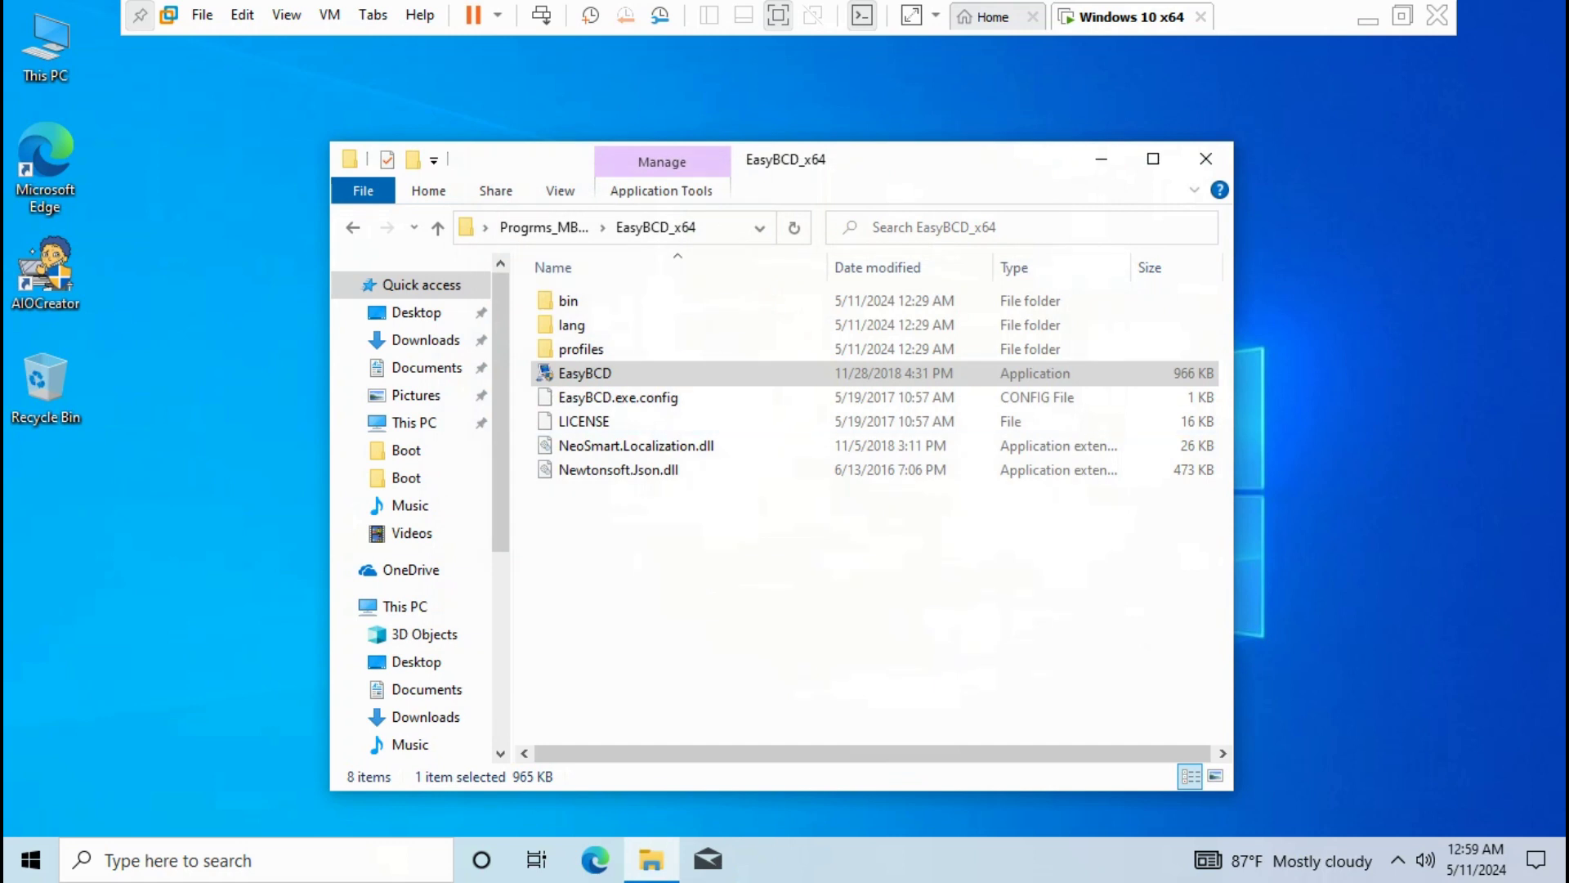
click(1204, 158)
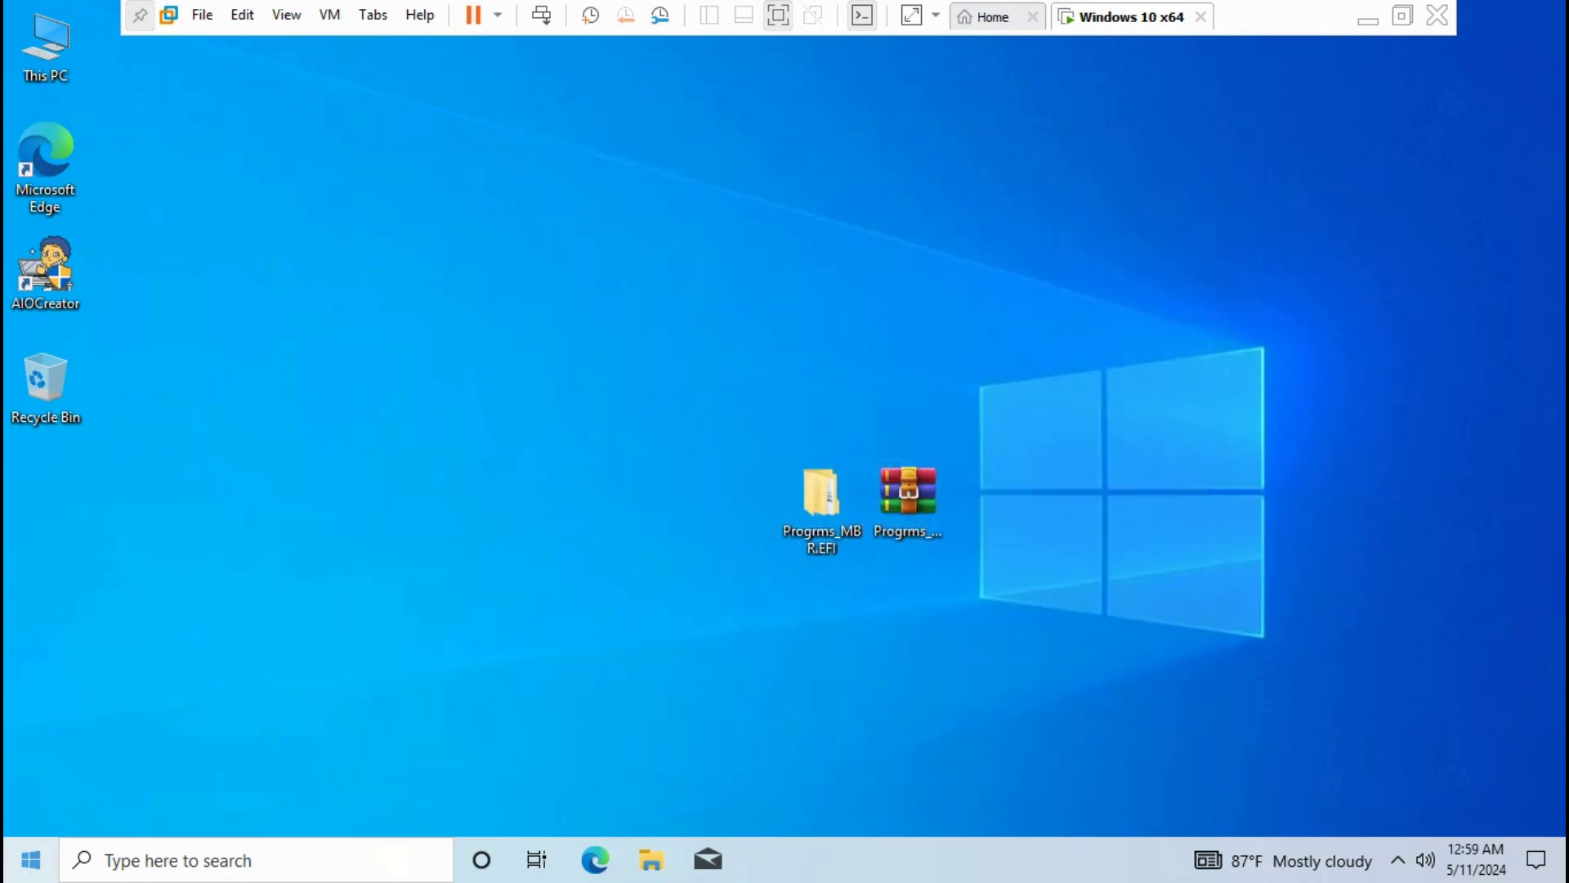
Restart the virtual machine from the Start menu's power options
click(184, 859)
click(30, 859)
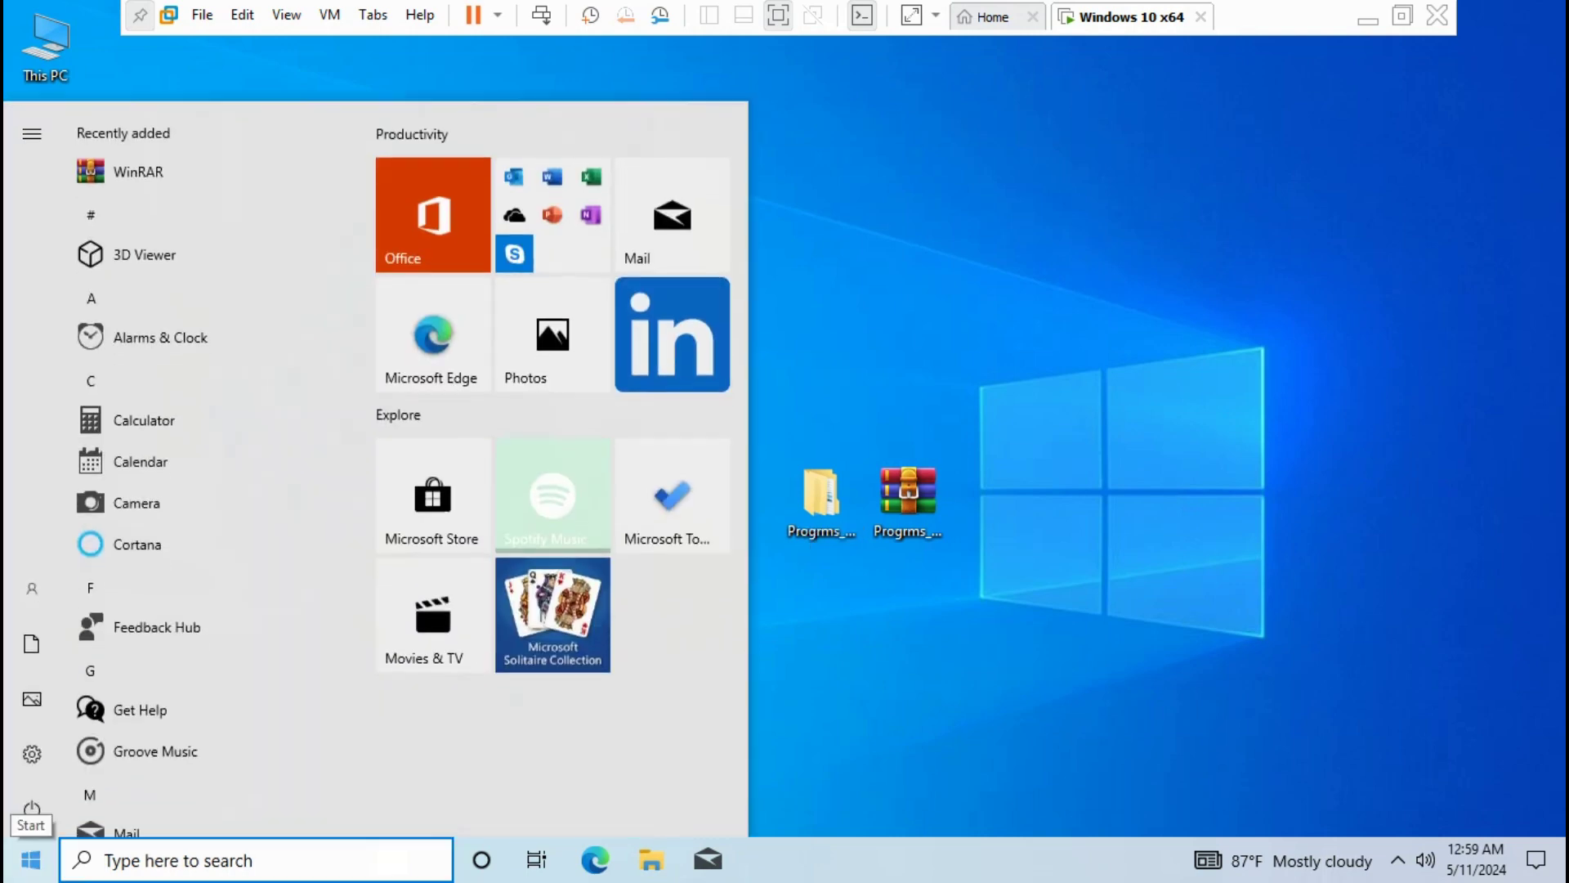
click(82, 809)
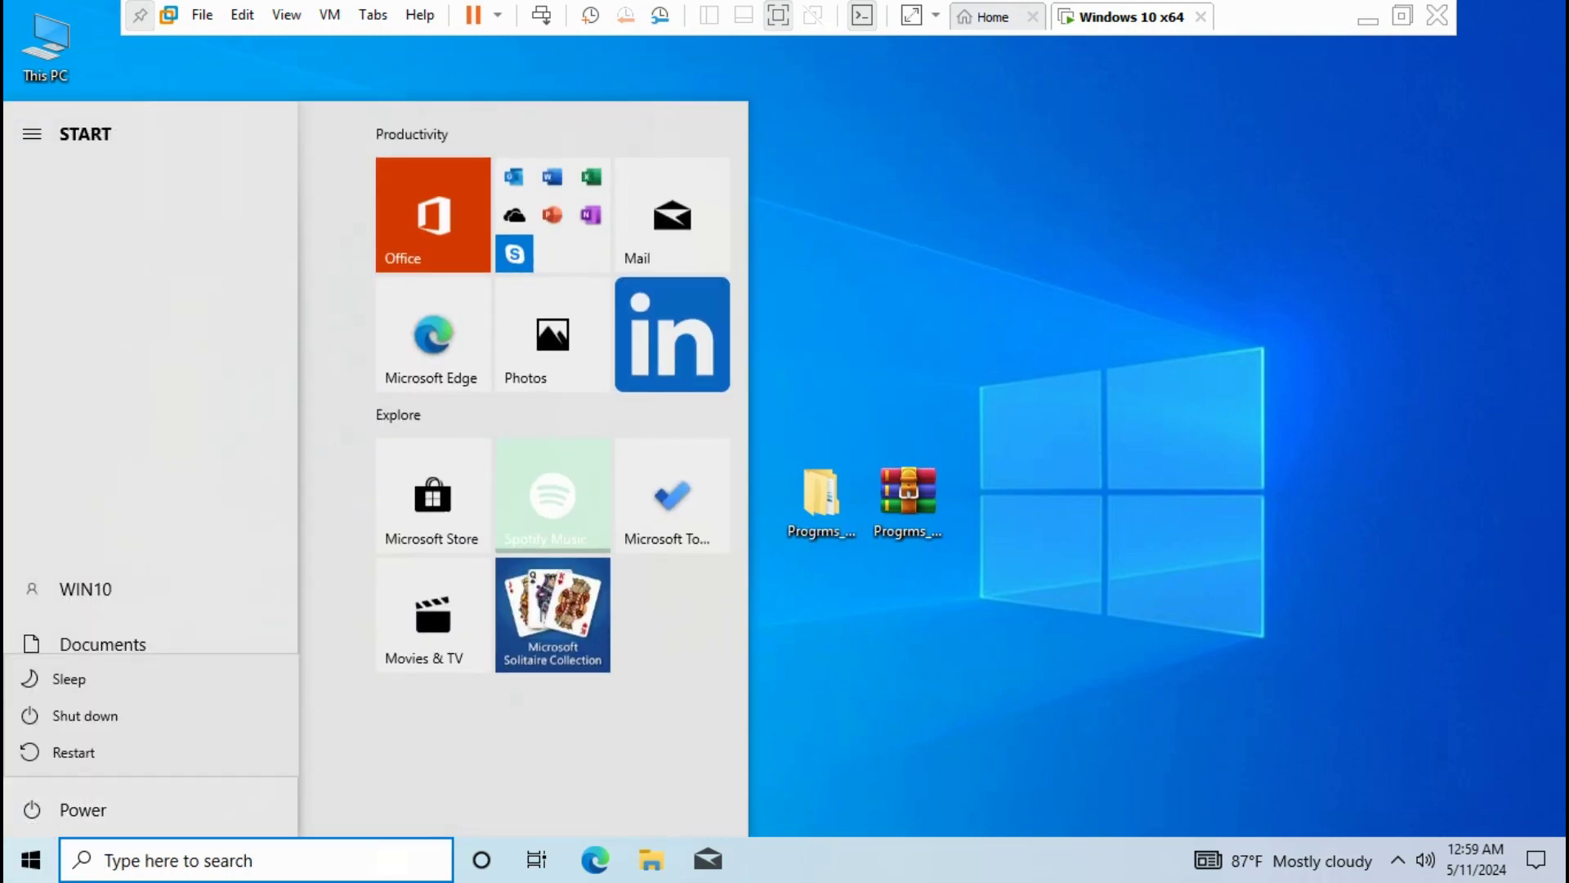
click(73, 751)
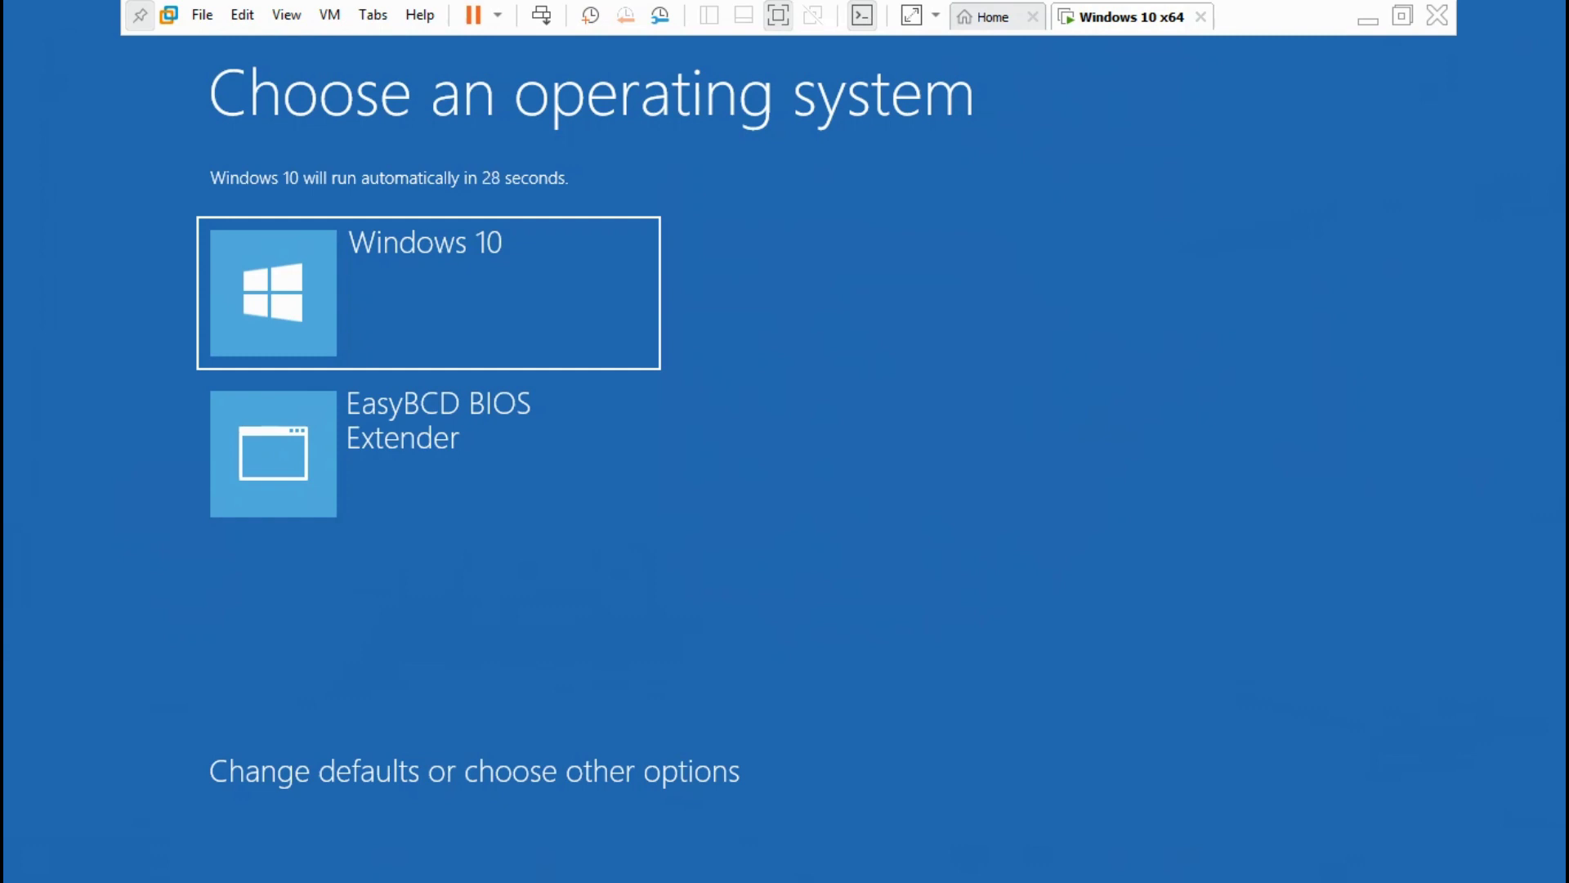
Boot EasyBCD BIOS Extender, pick HDA PARTITION 1 in PLoP, then sign in to Windows 10
key(Down)
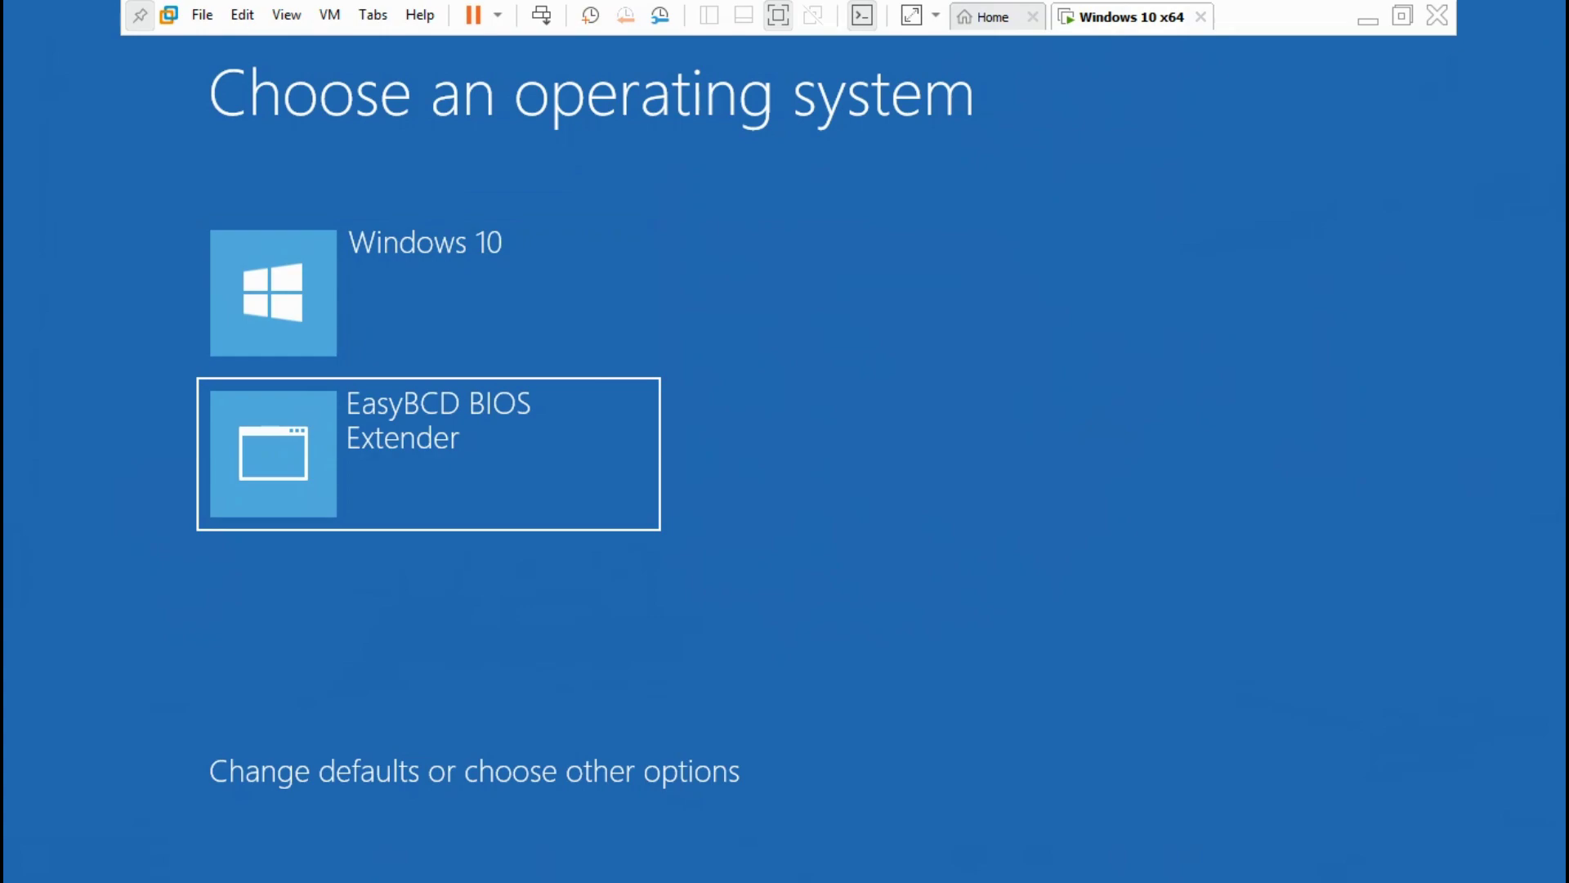
key(Return)
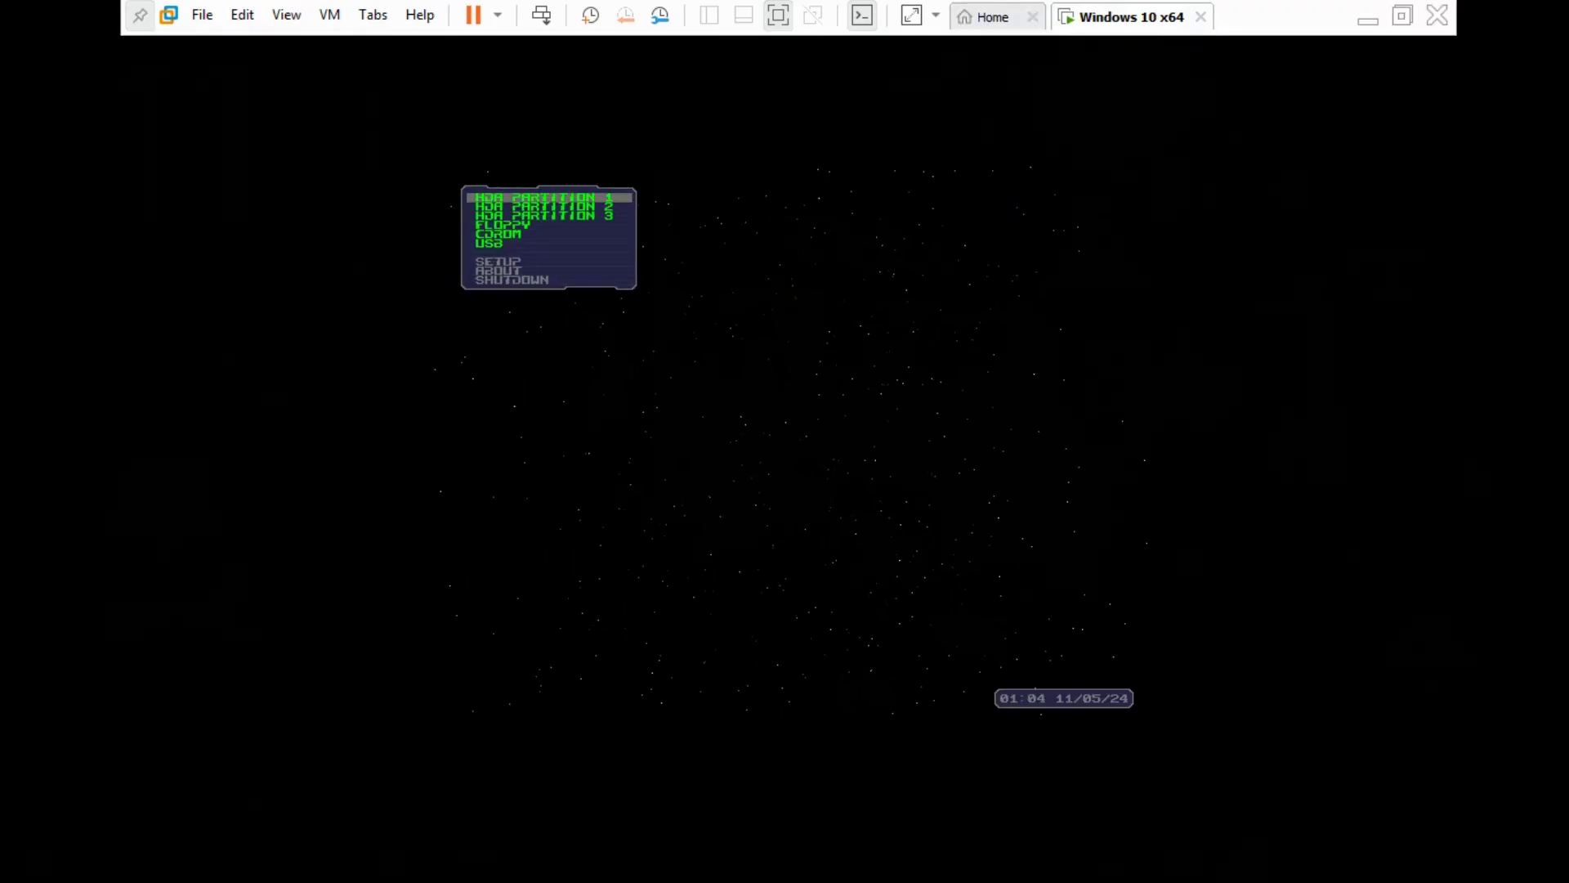
key(Down)
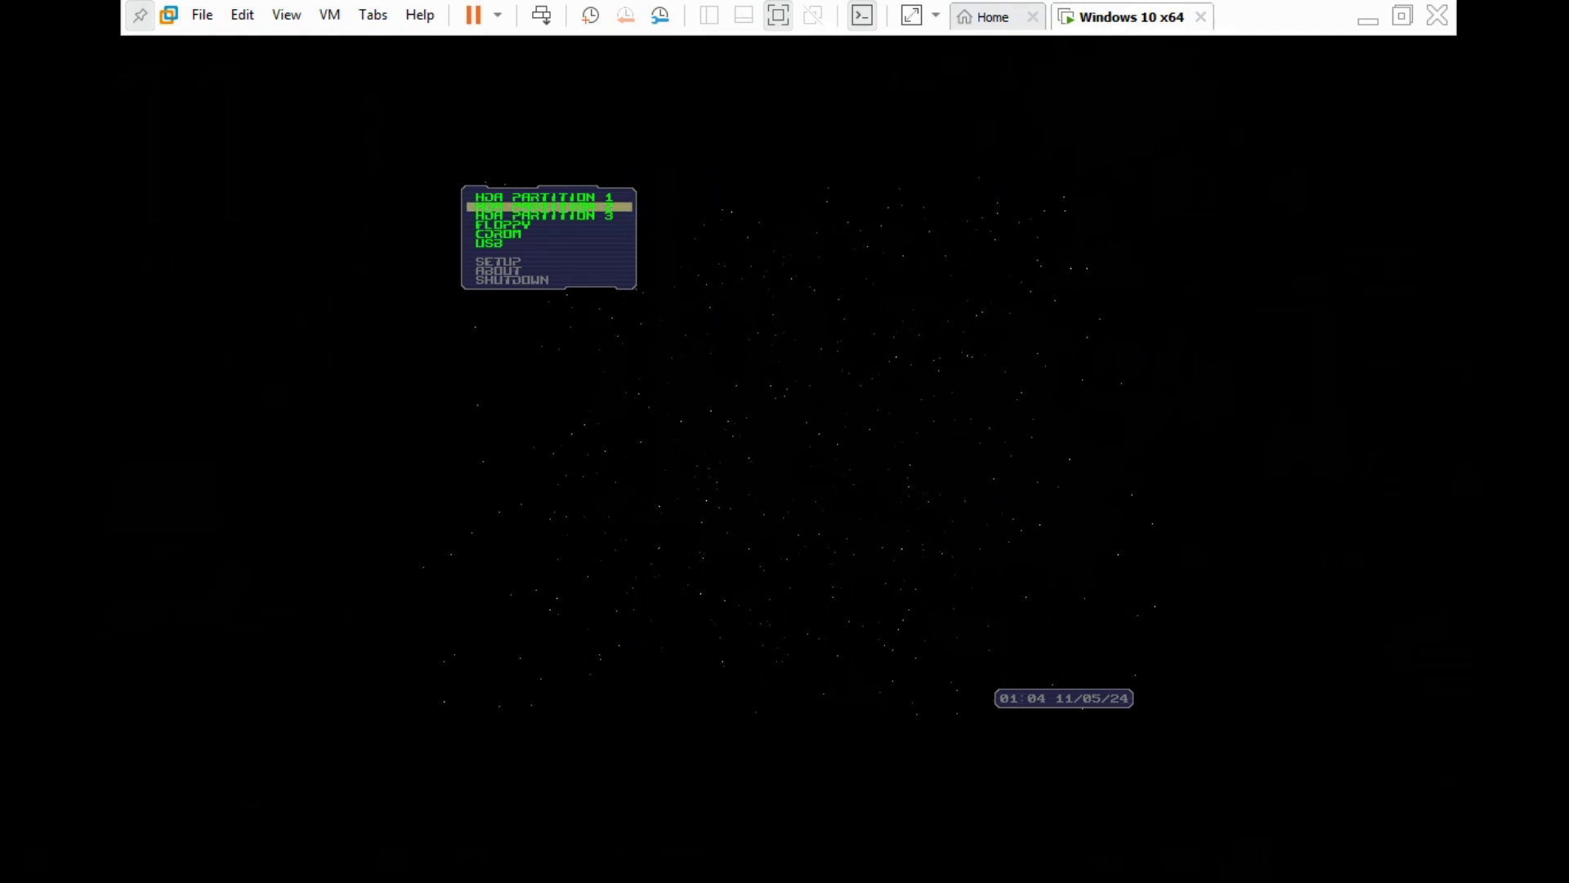
key(Up)
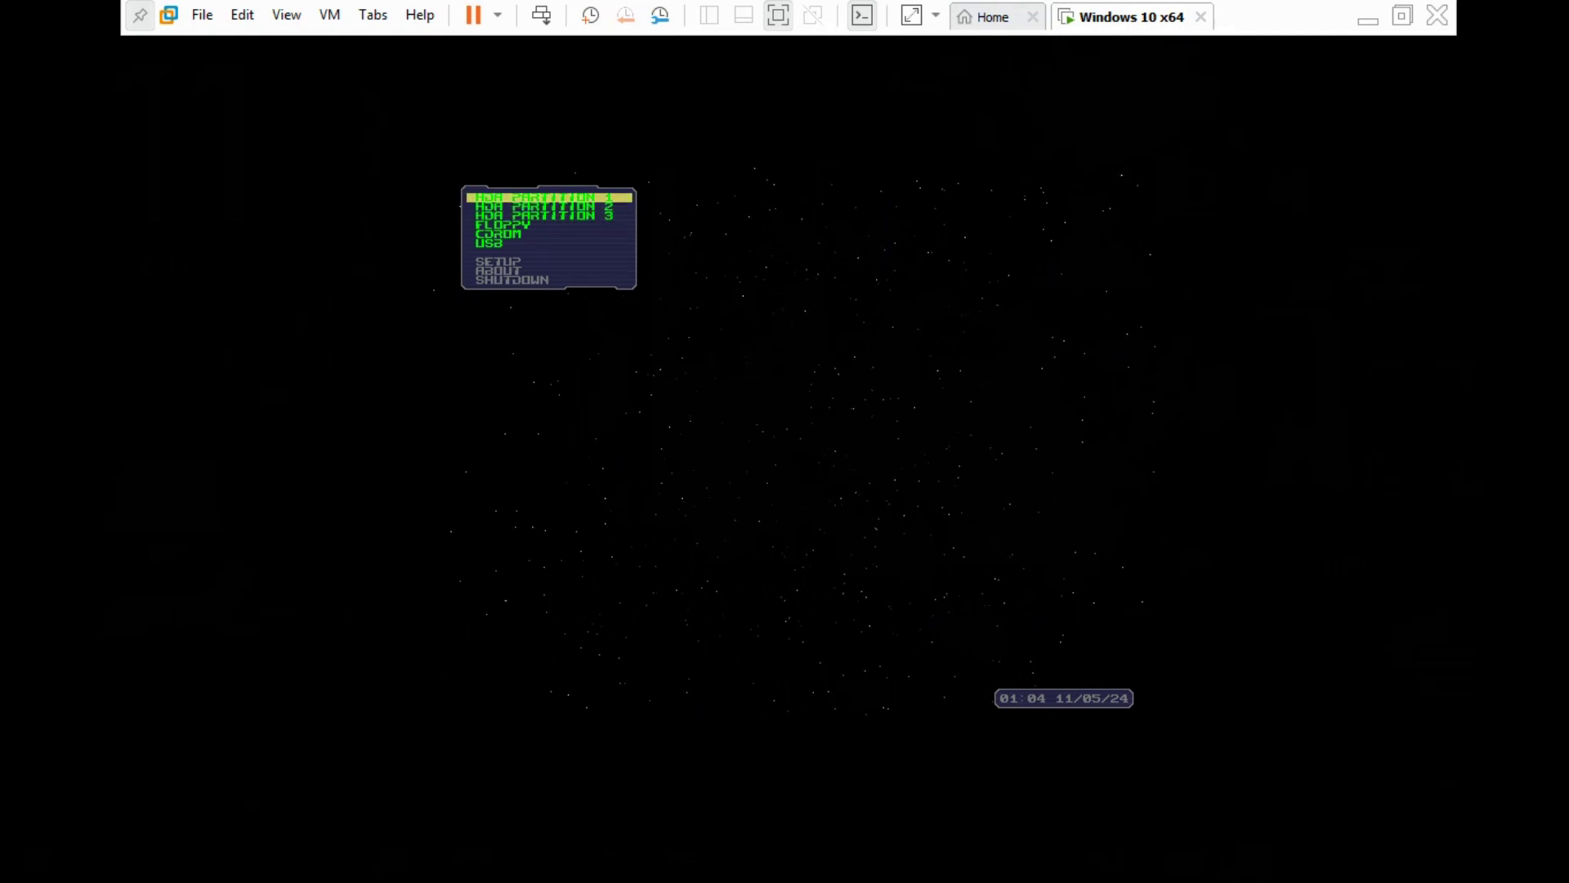
key(Return)
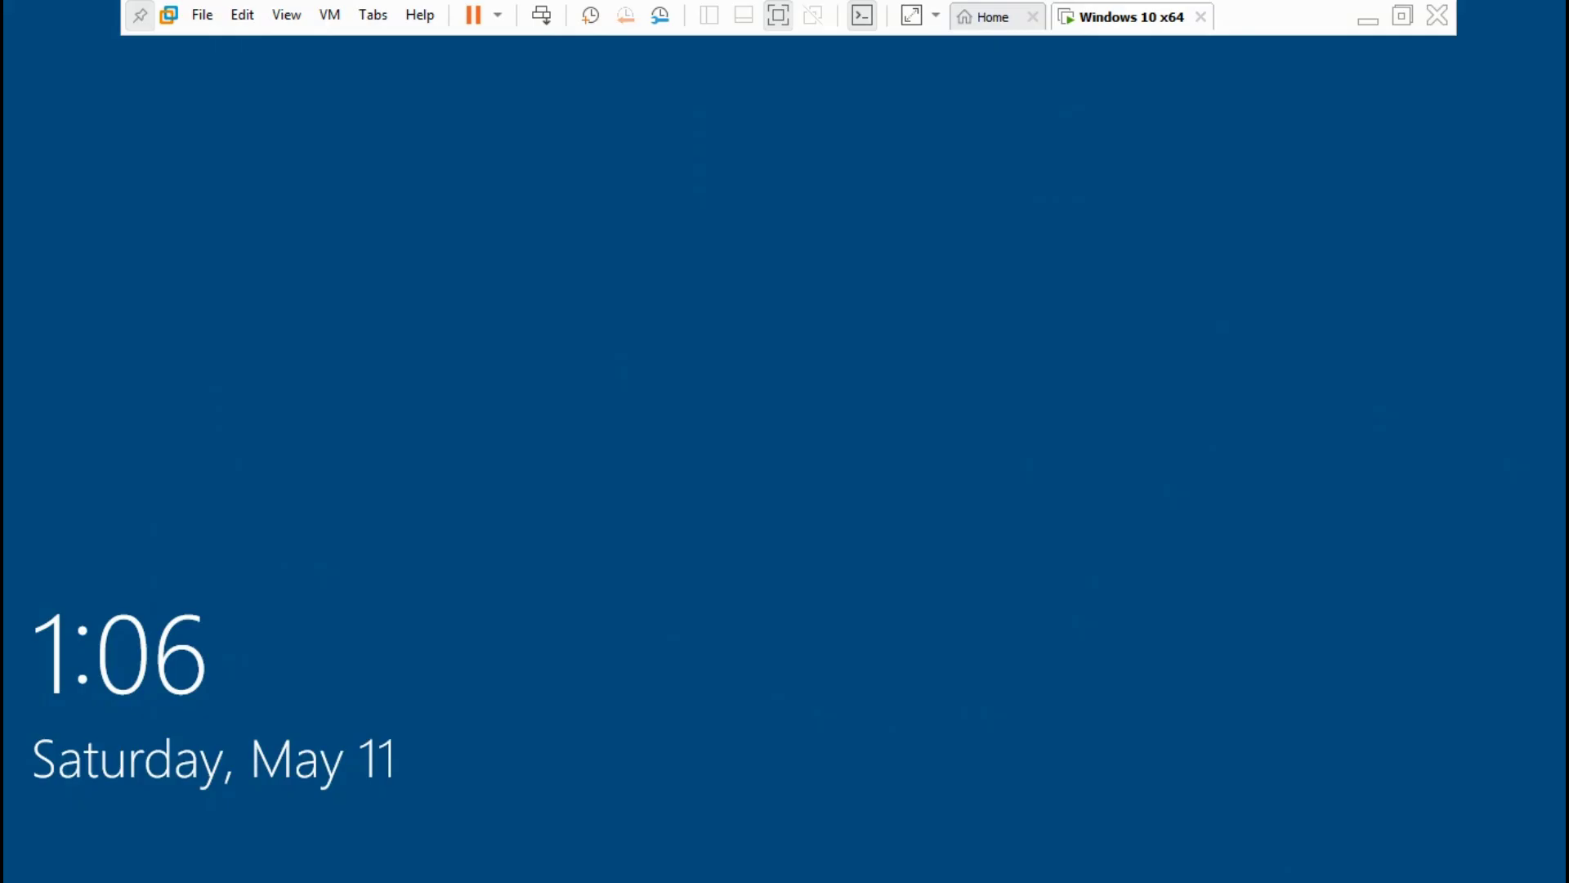
key(Return)
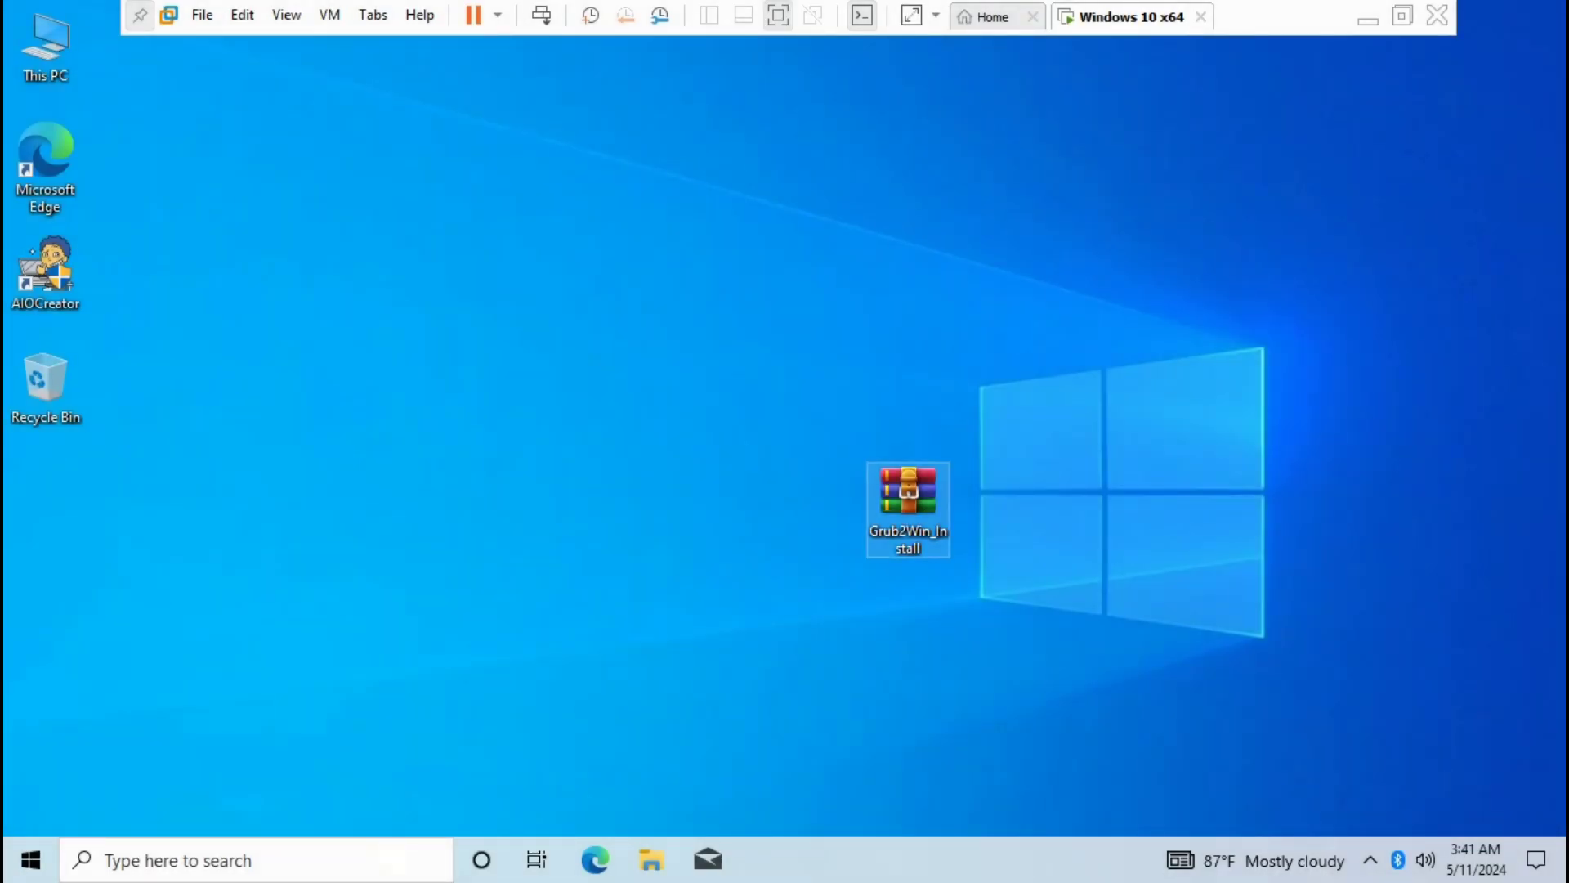
Extract Grub2Win_Install onto the desktop, place the grub2win folder beside it and enter it
right_click(916, 507)
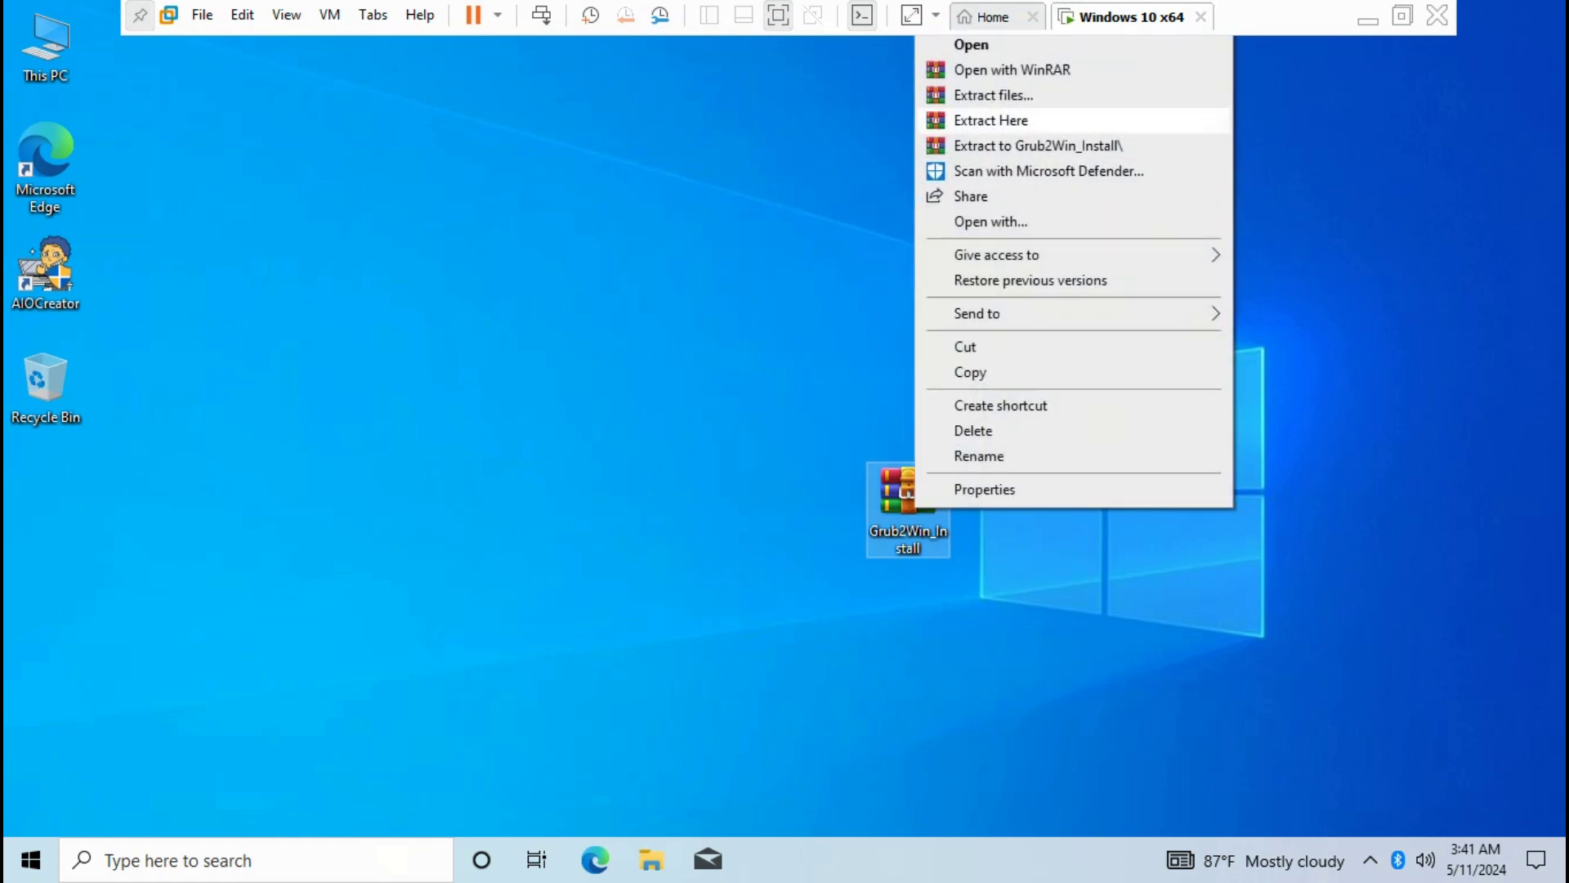
click(990, 121)
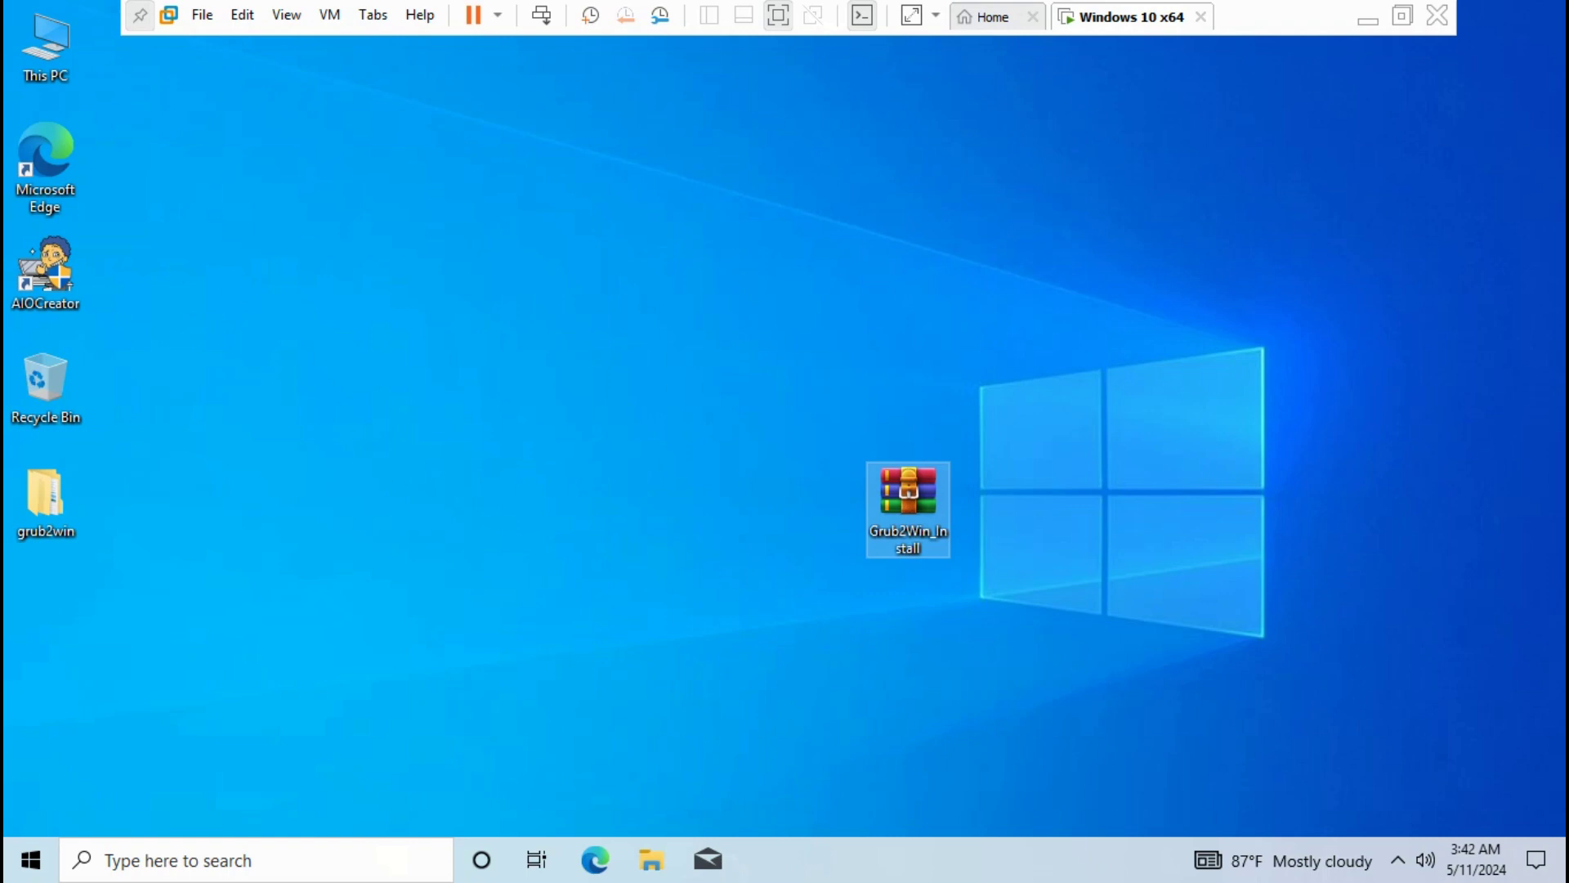
drag(45, 497, 822, 496)
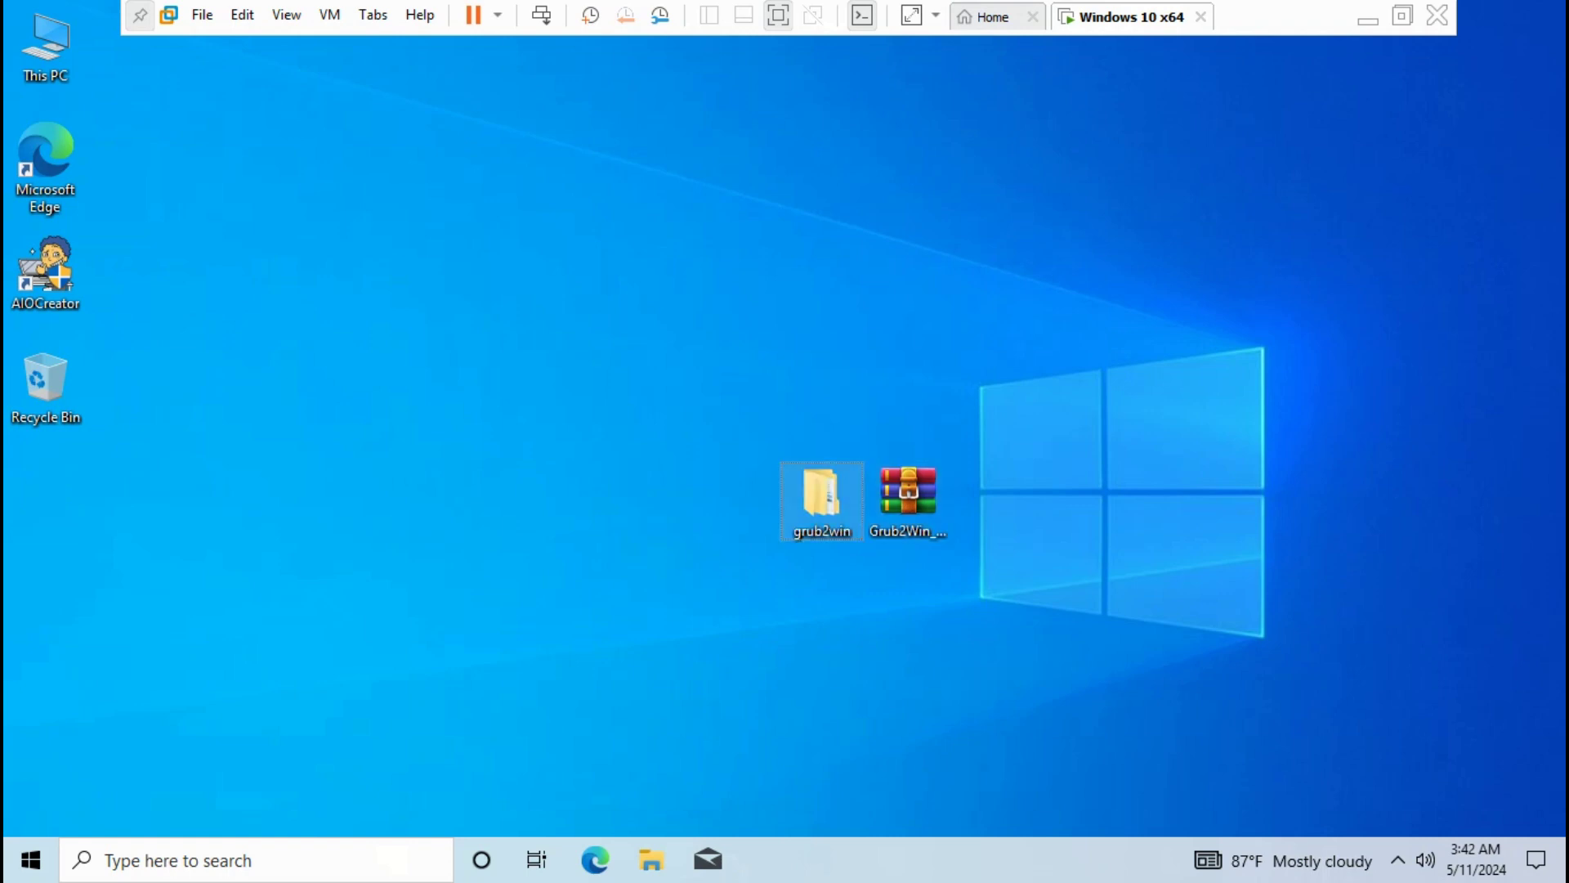
key(Return)
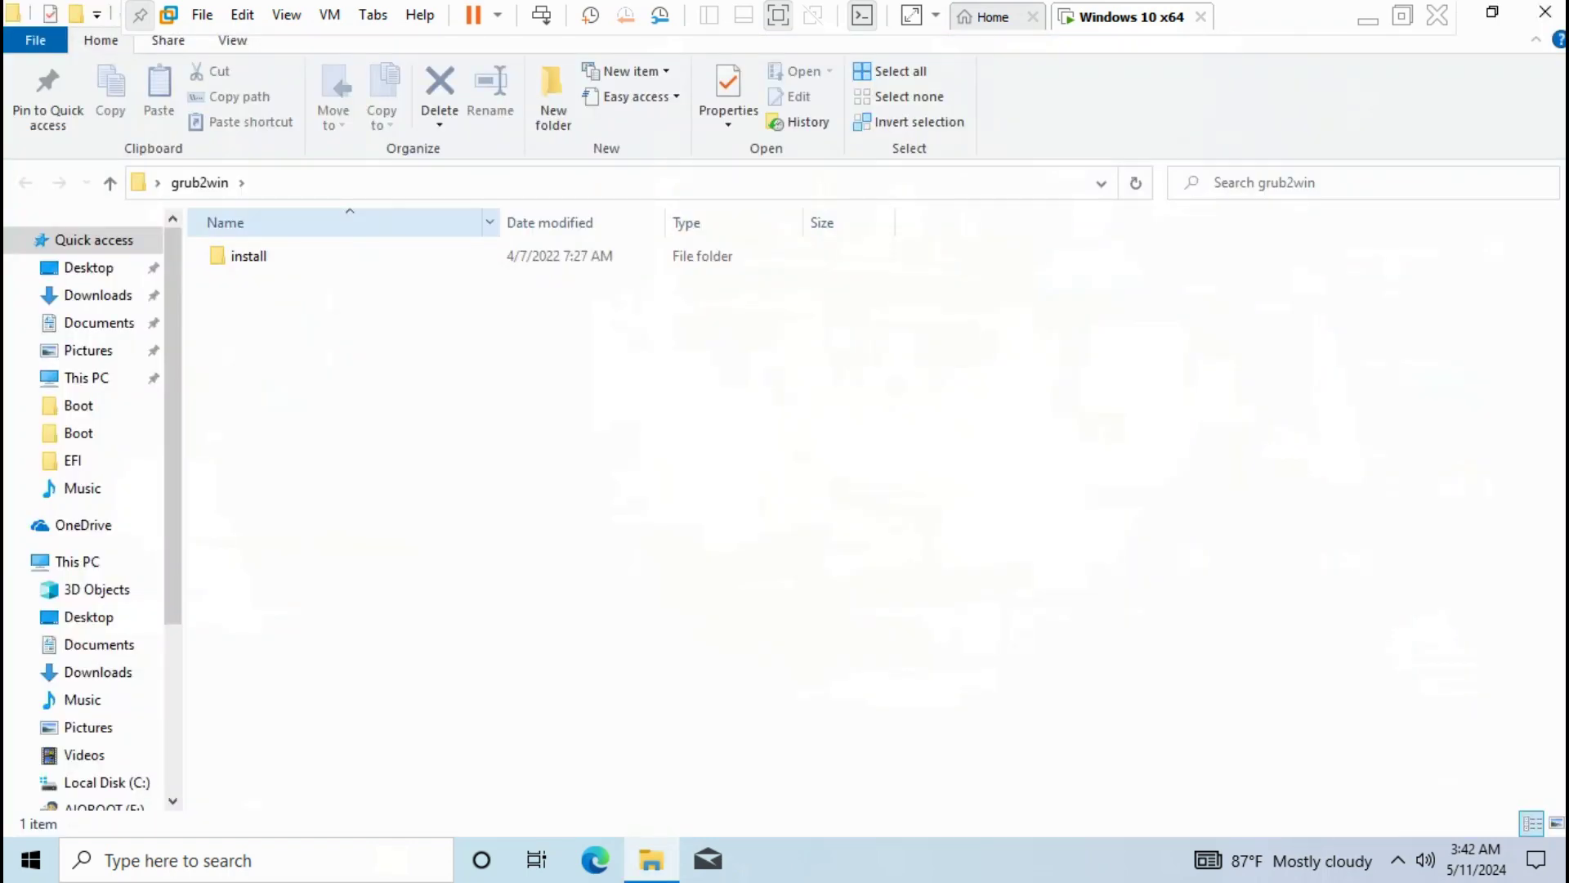
Run setup from the install folder as administrator and continue past the old-version warning
double_click(249, 256)
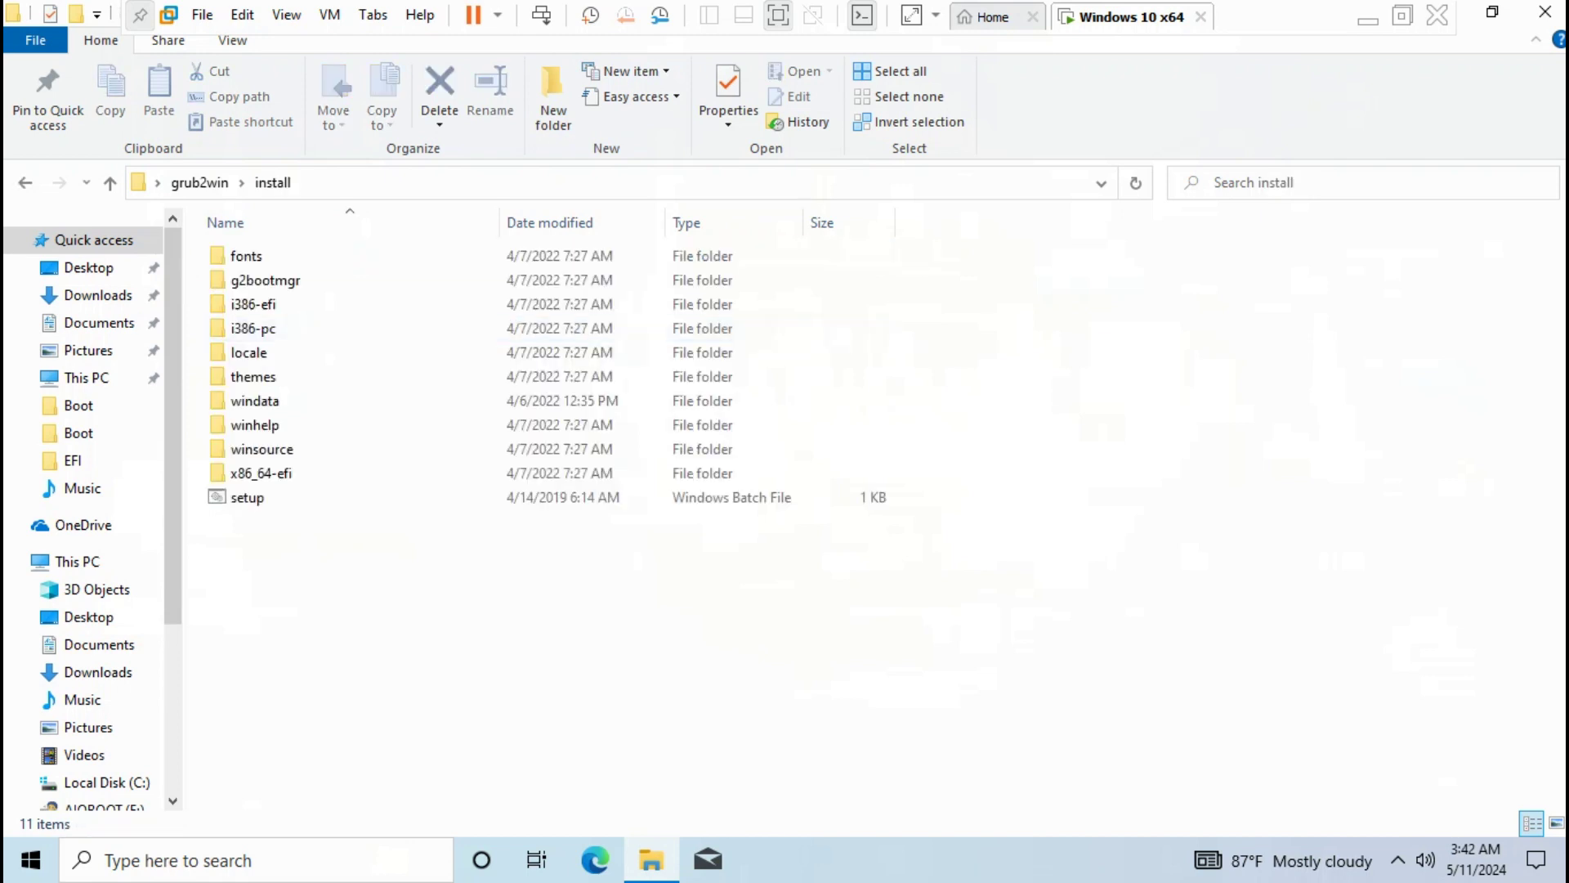
click(246, 497)
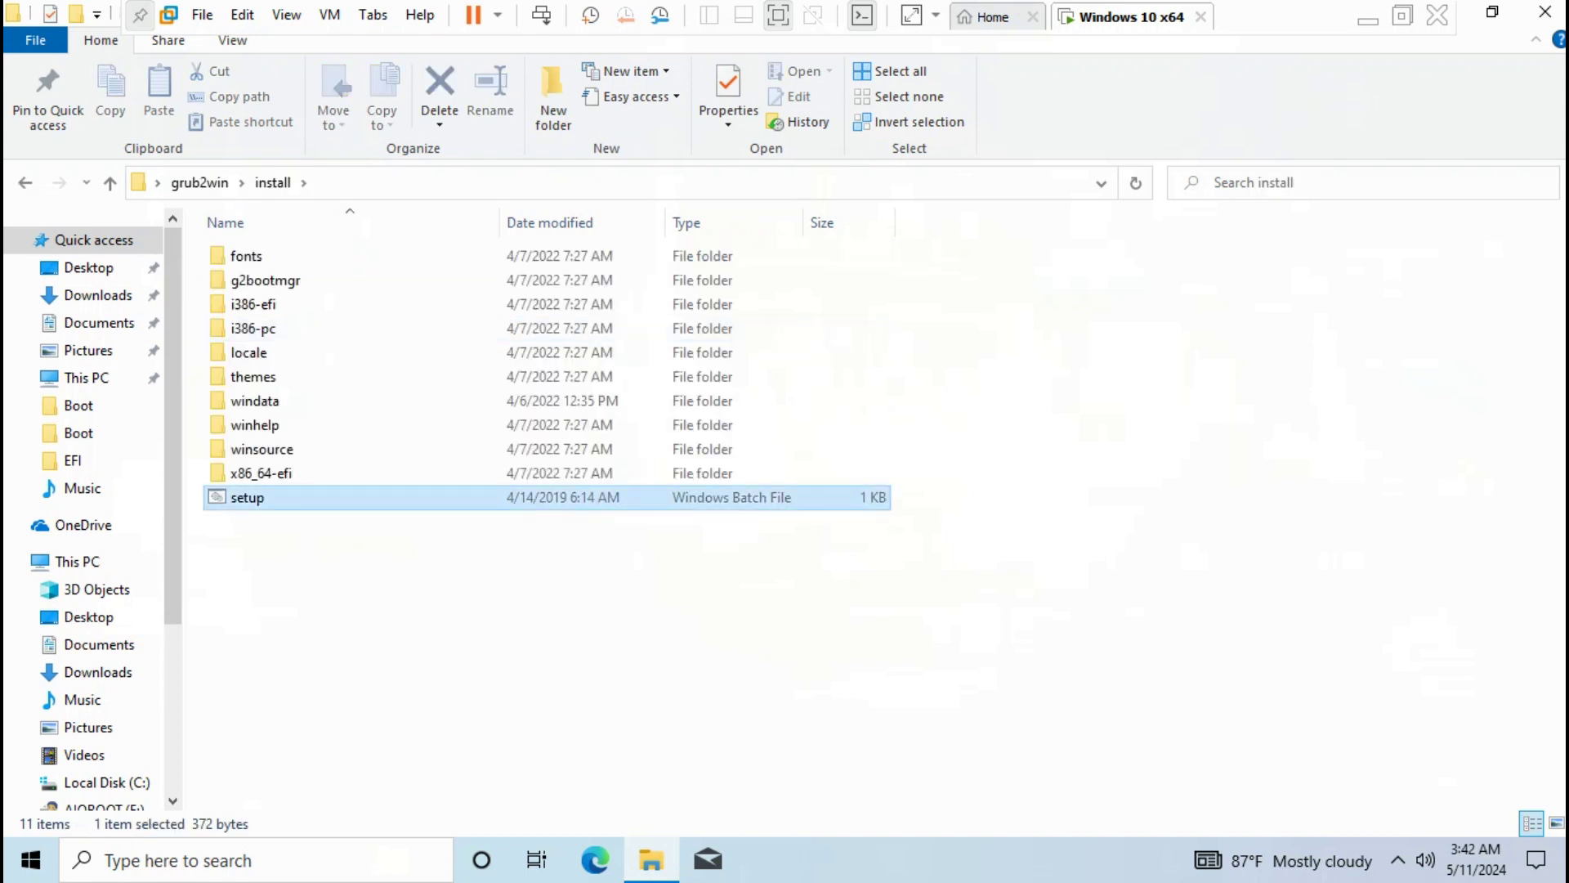
right_click(251, 497)
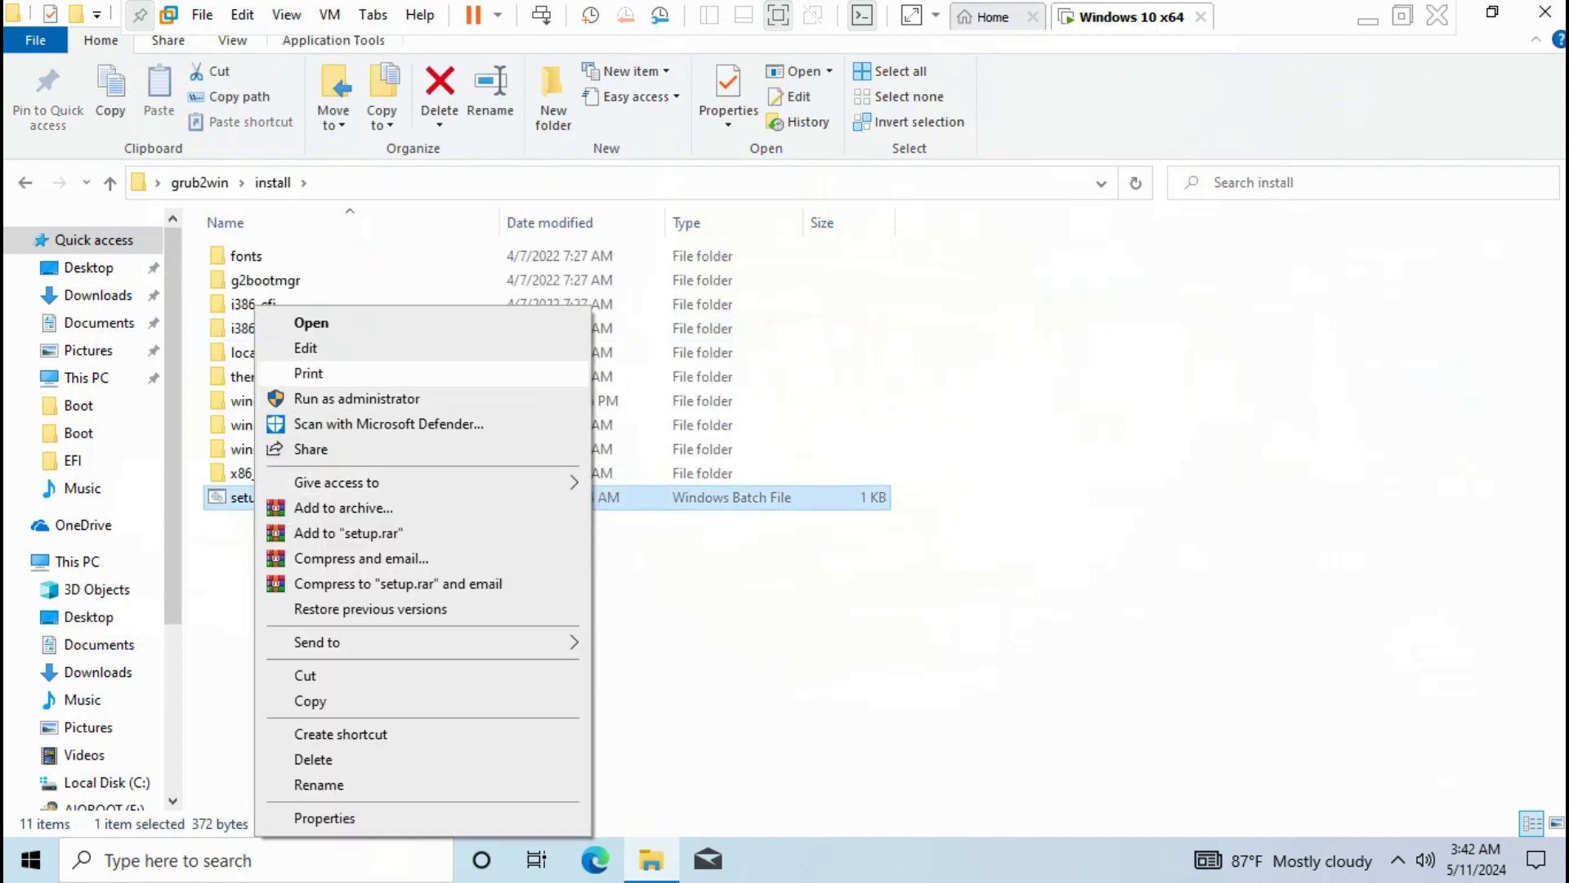
click(357, 399)
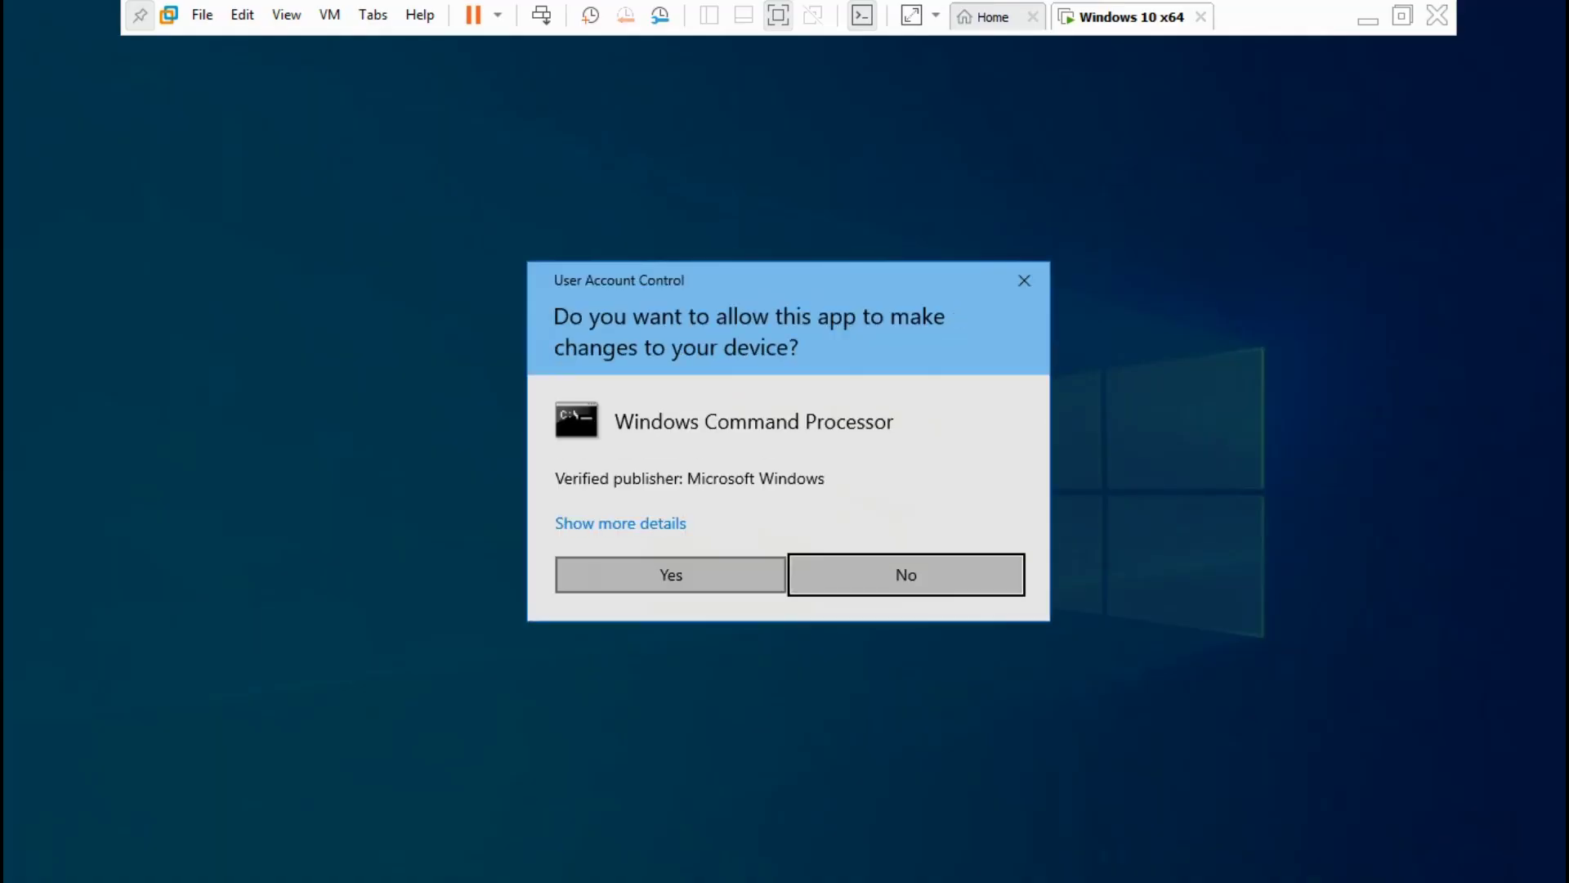
click(671, 574)
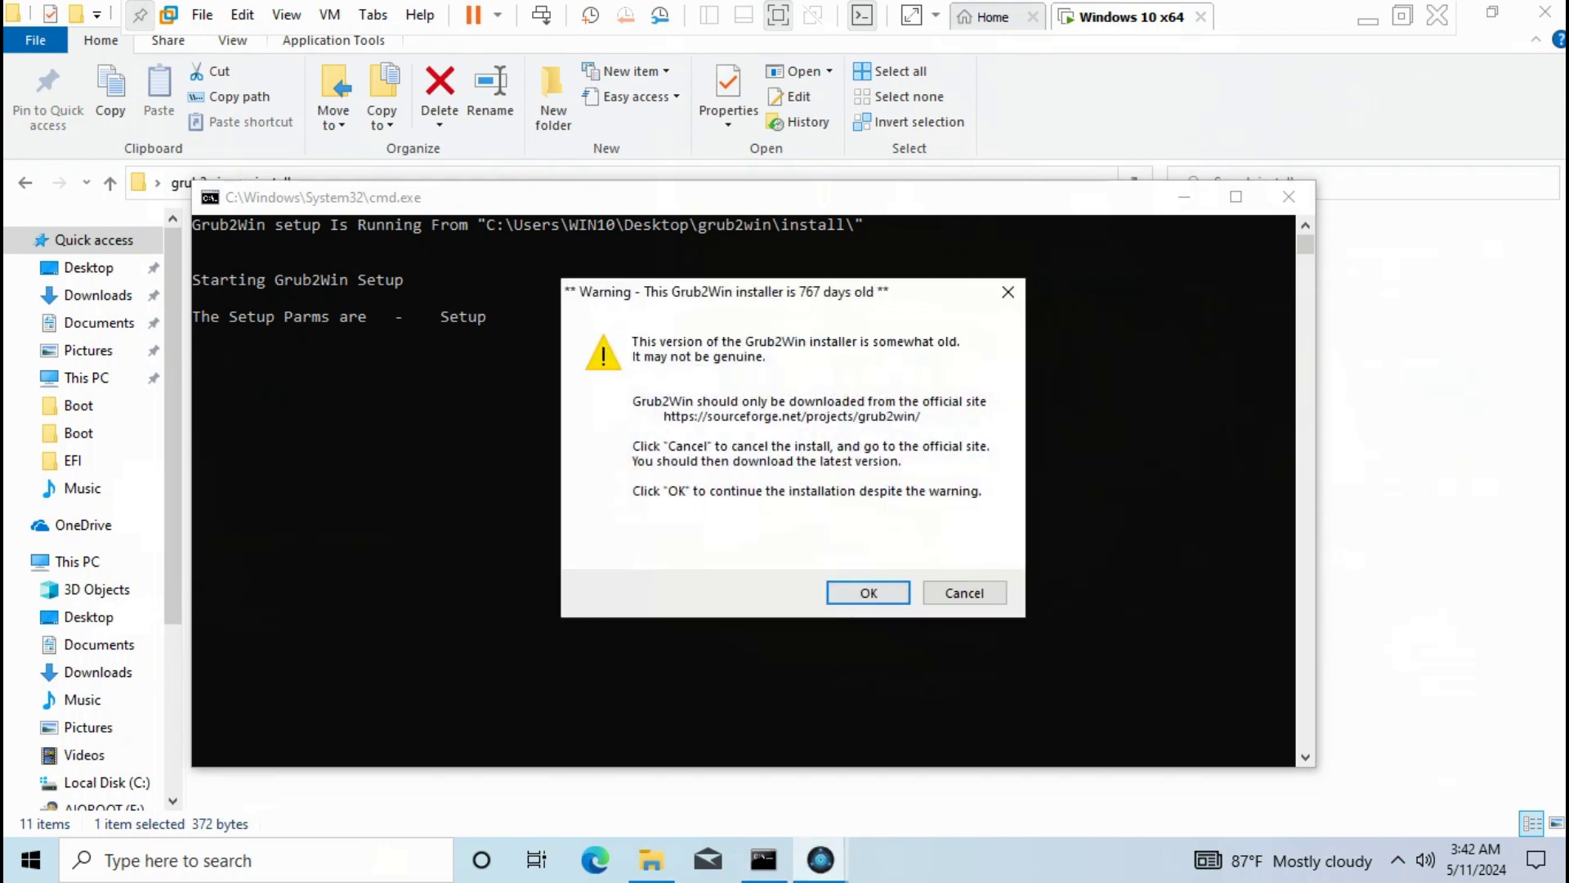
click(868, 592)
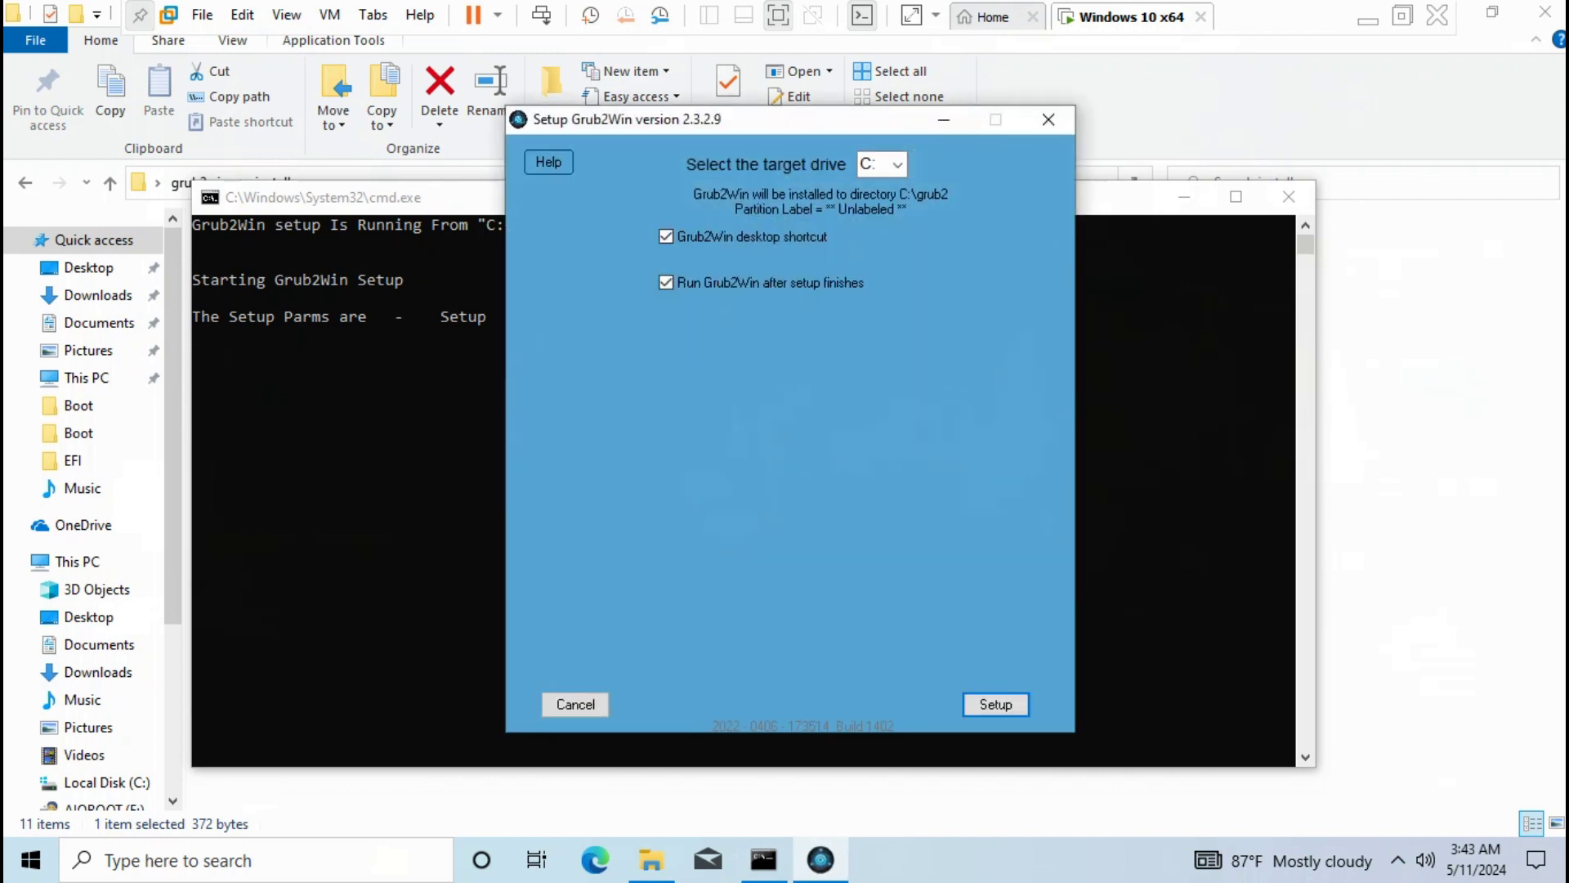
Choose drive E: as the target, install Grub2Win there and close the finished setup
click(896, 164)
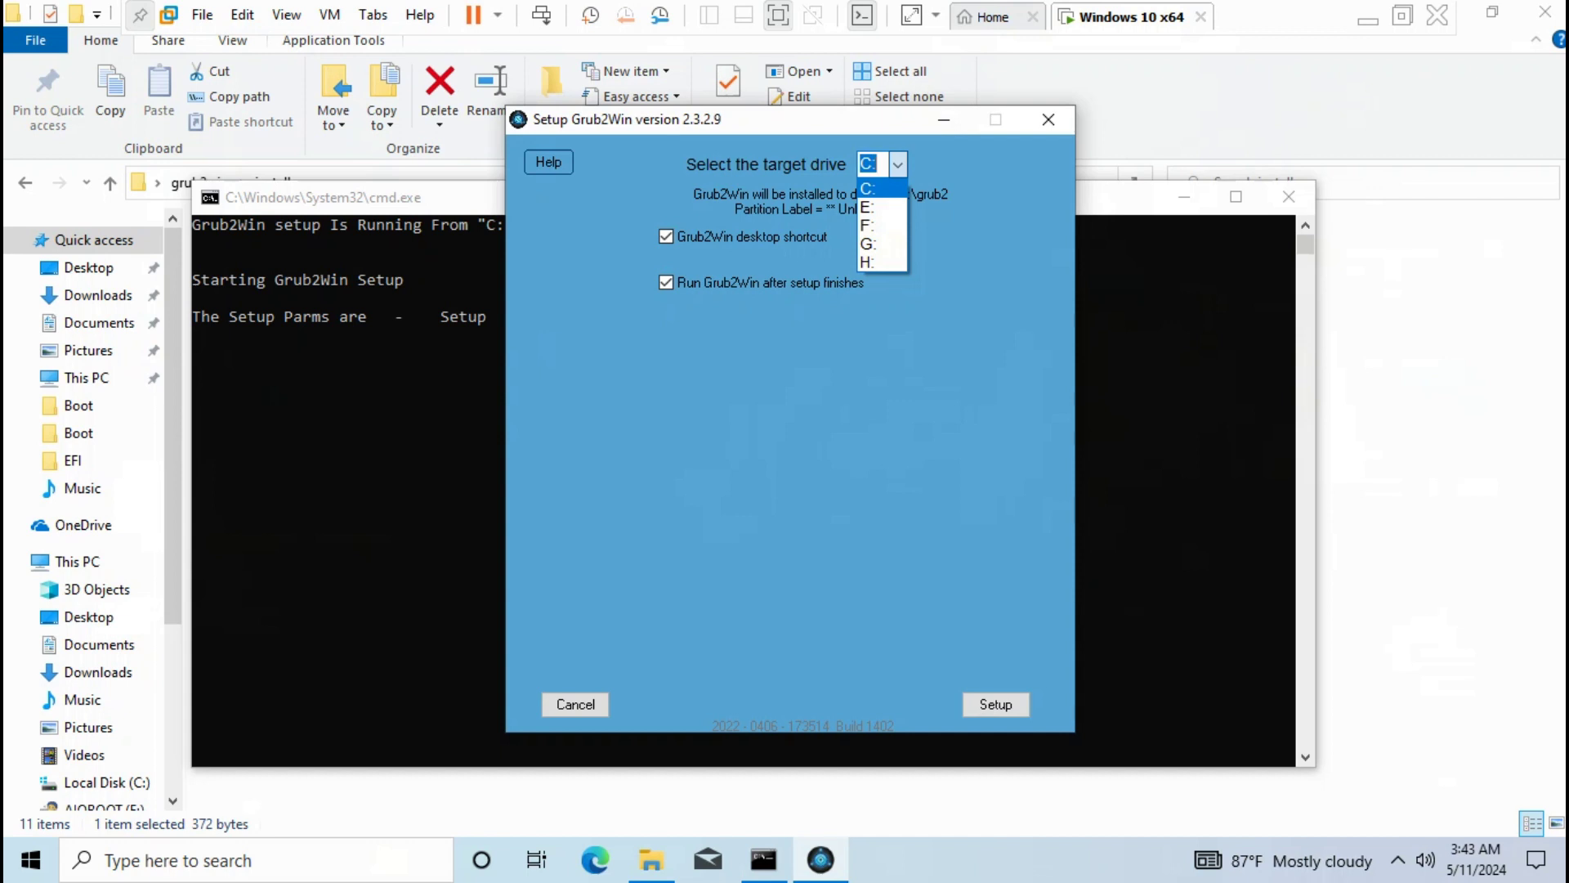
key(Down)
key(Return)
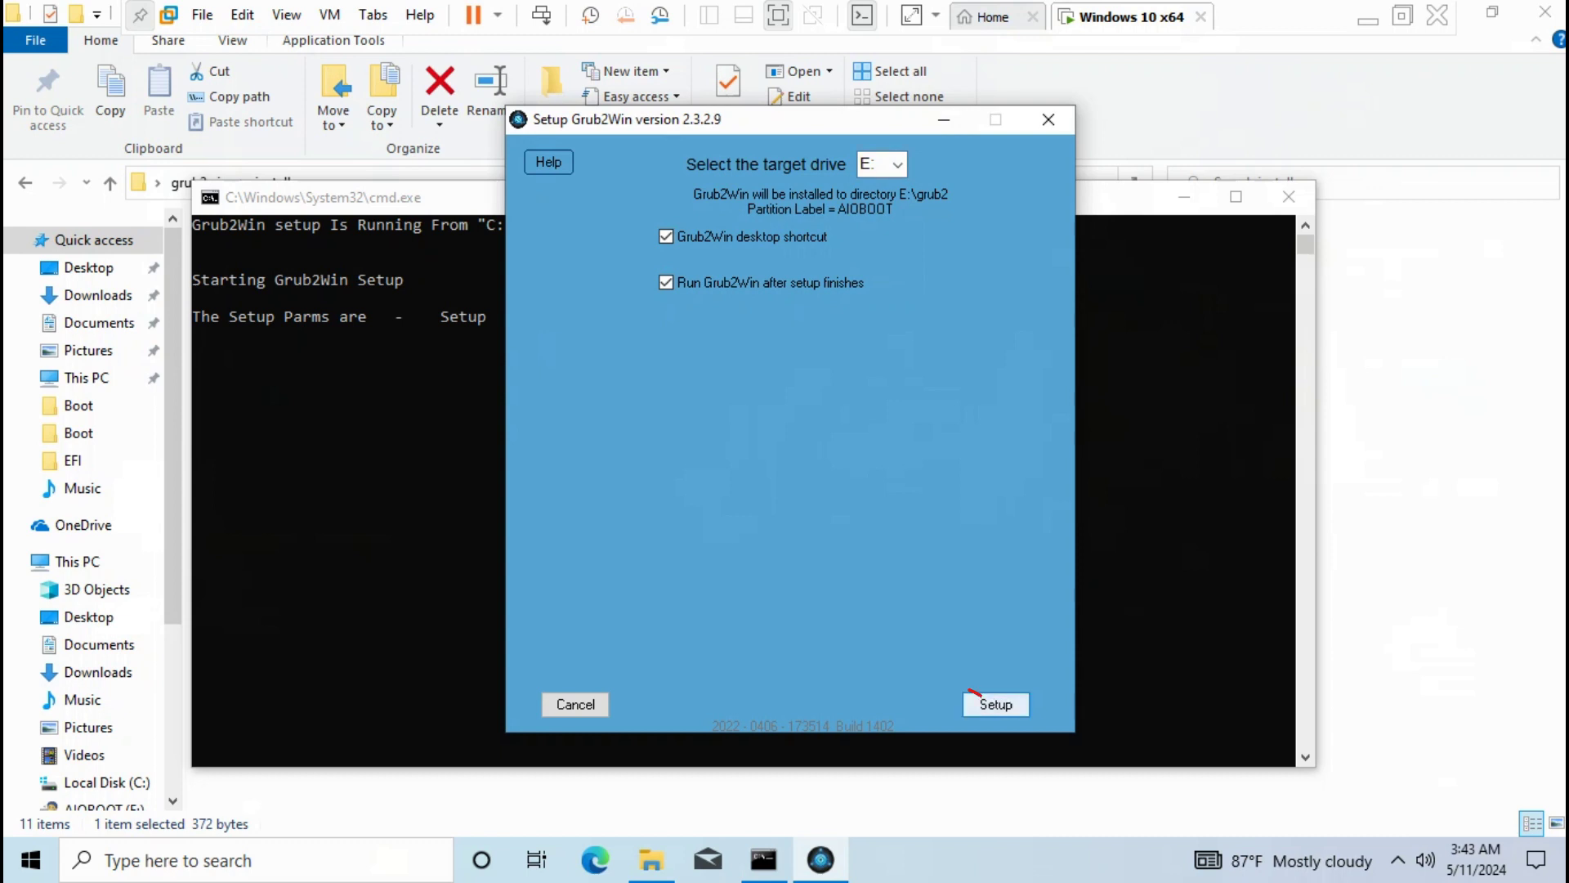
click(968, 692)
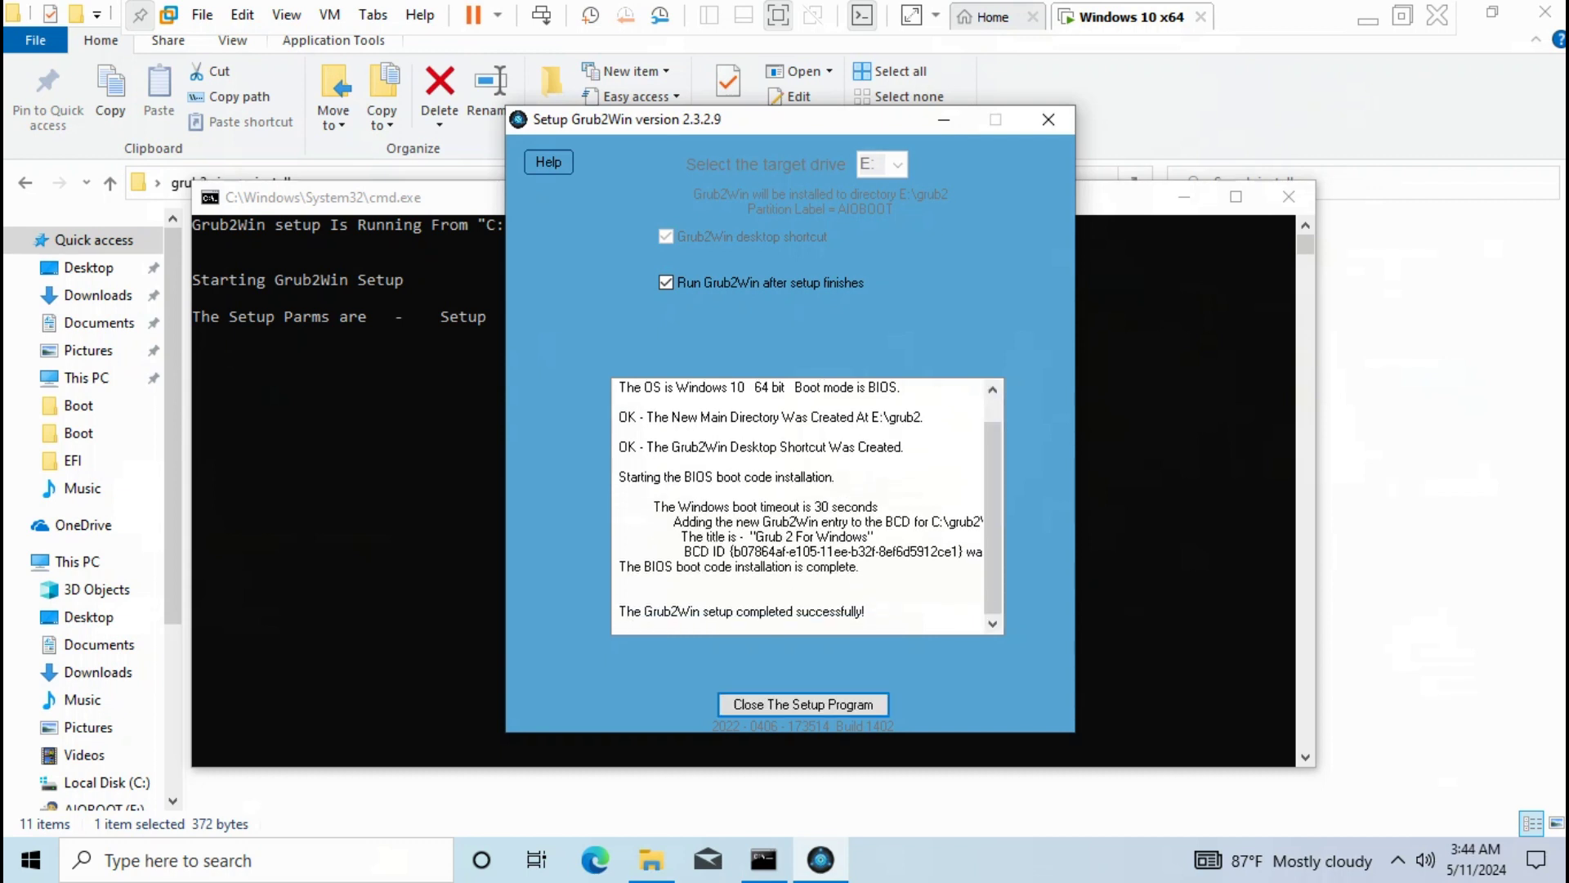
click(804, 704)
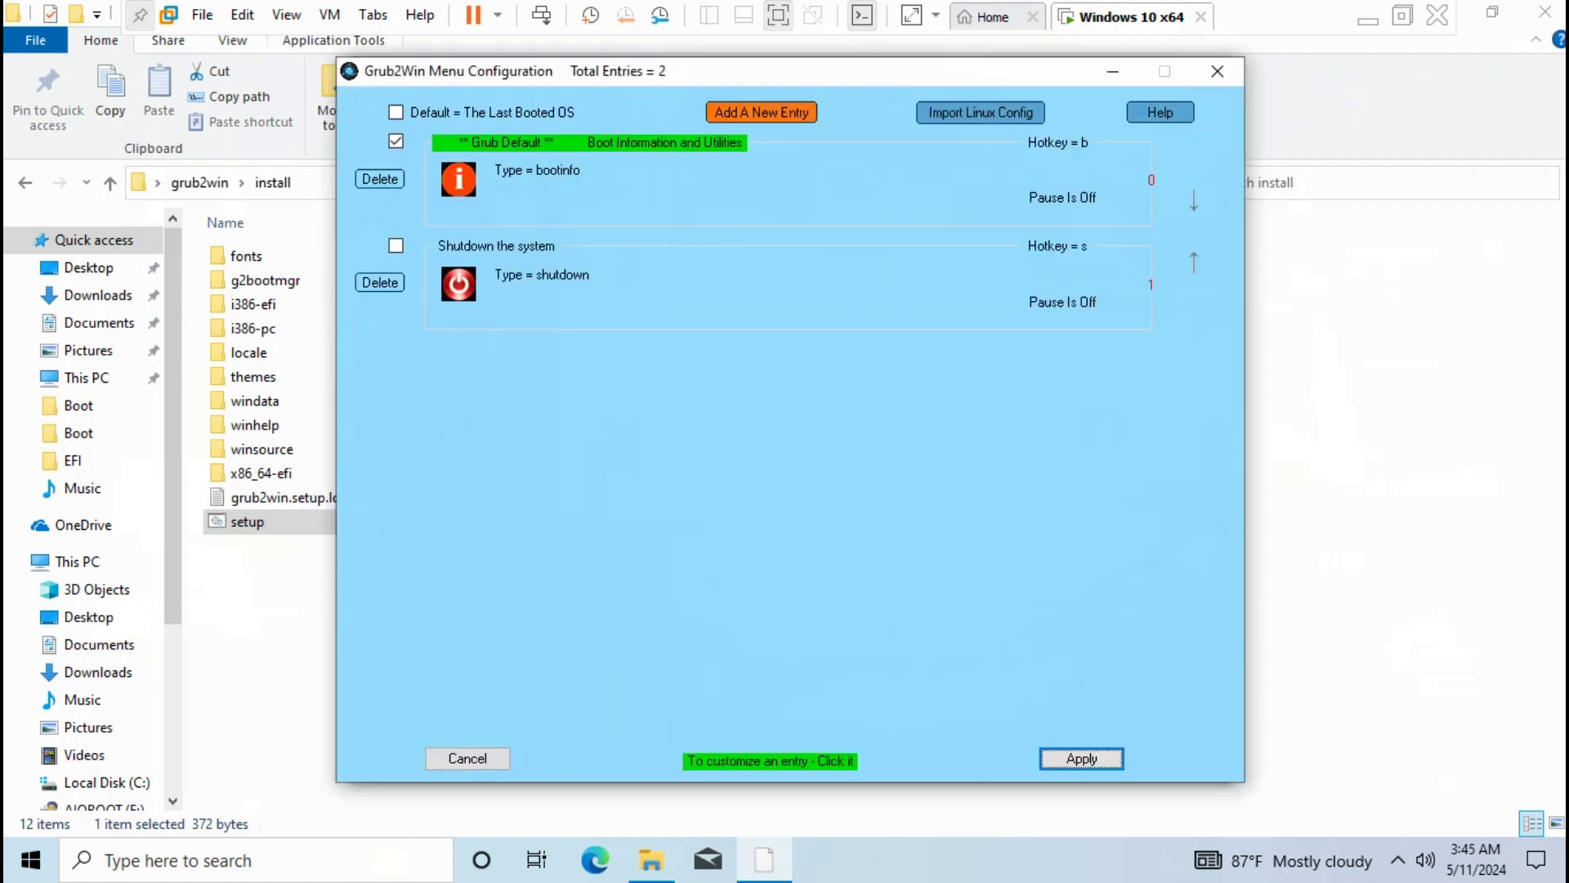
Add a reboot-type menu entry with Pause Seconds 0 and confirm it
click(762, 112)
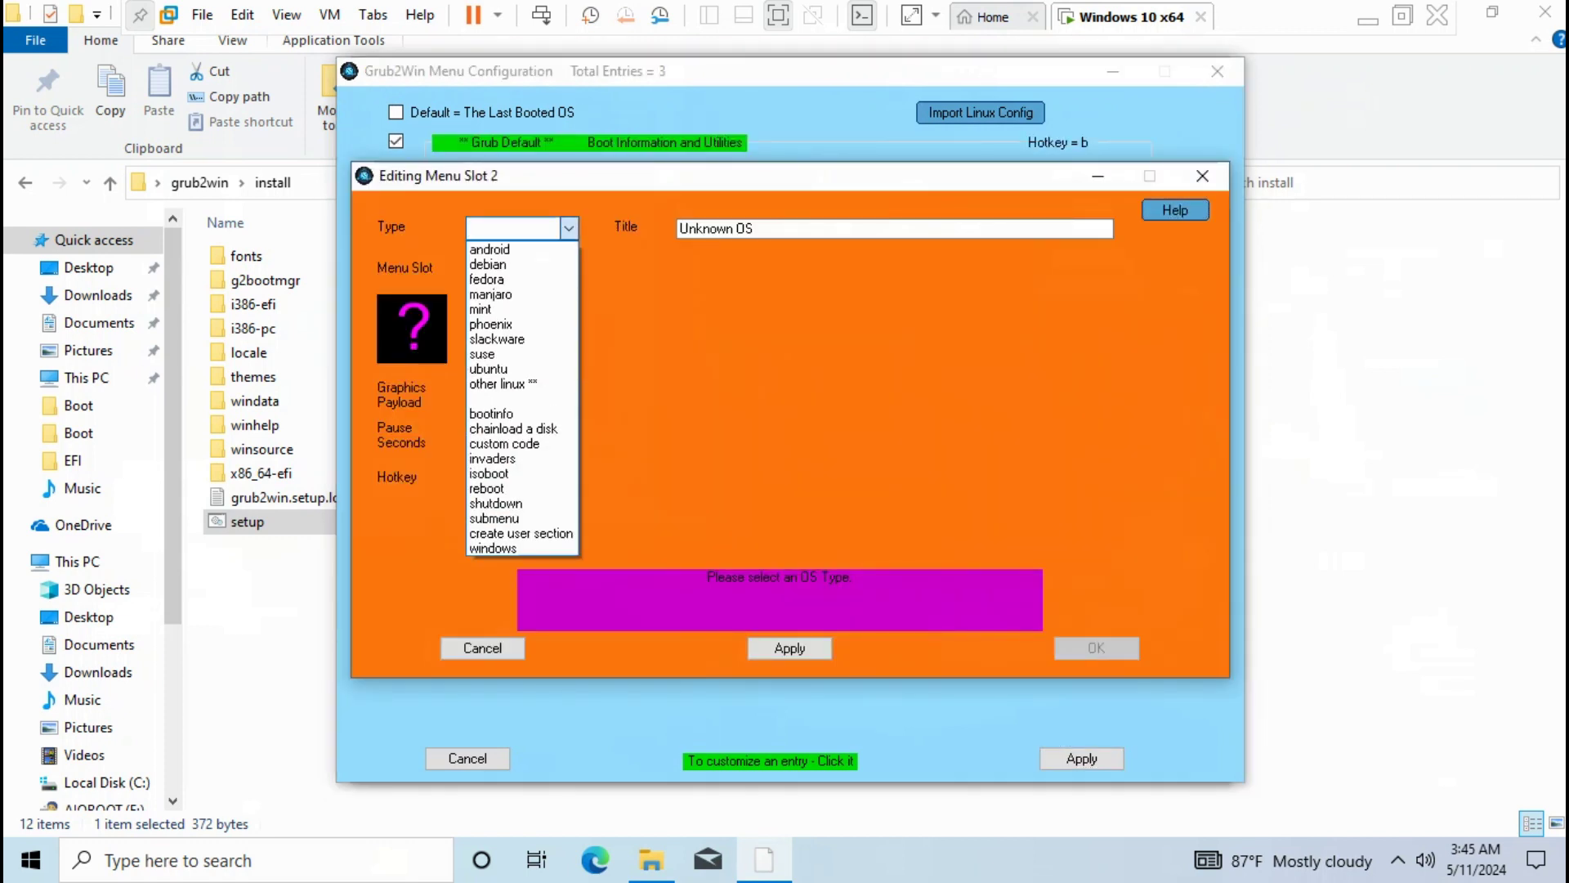
click(490, 488)
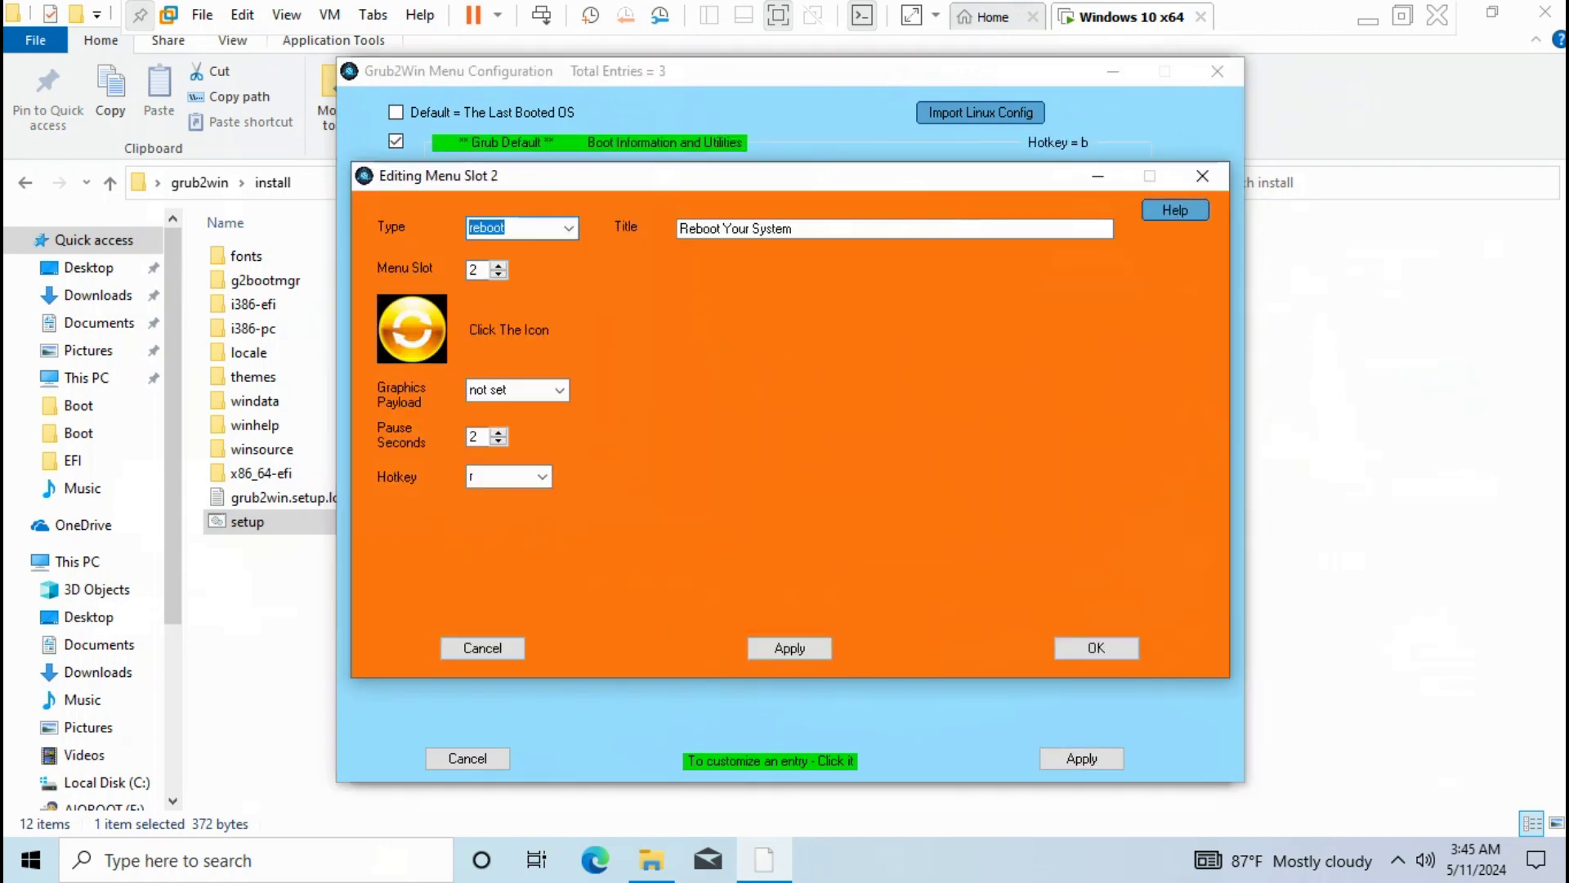
double_click(474, 437)
text(1)
key(Down)
key(Tab)
key(Tab)
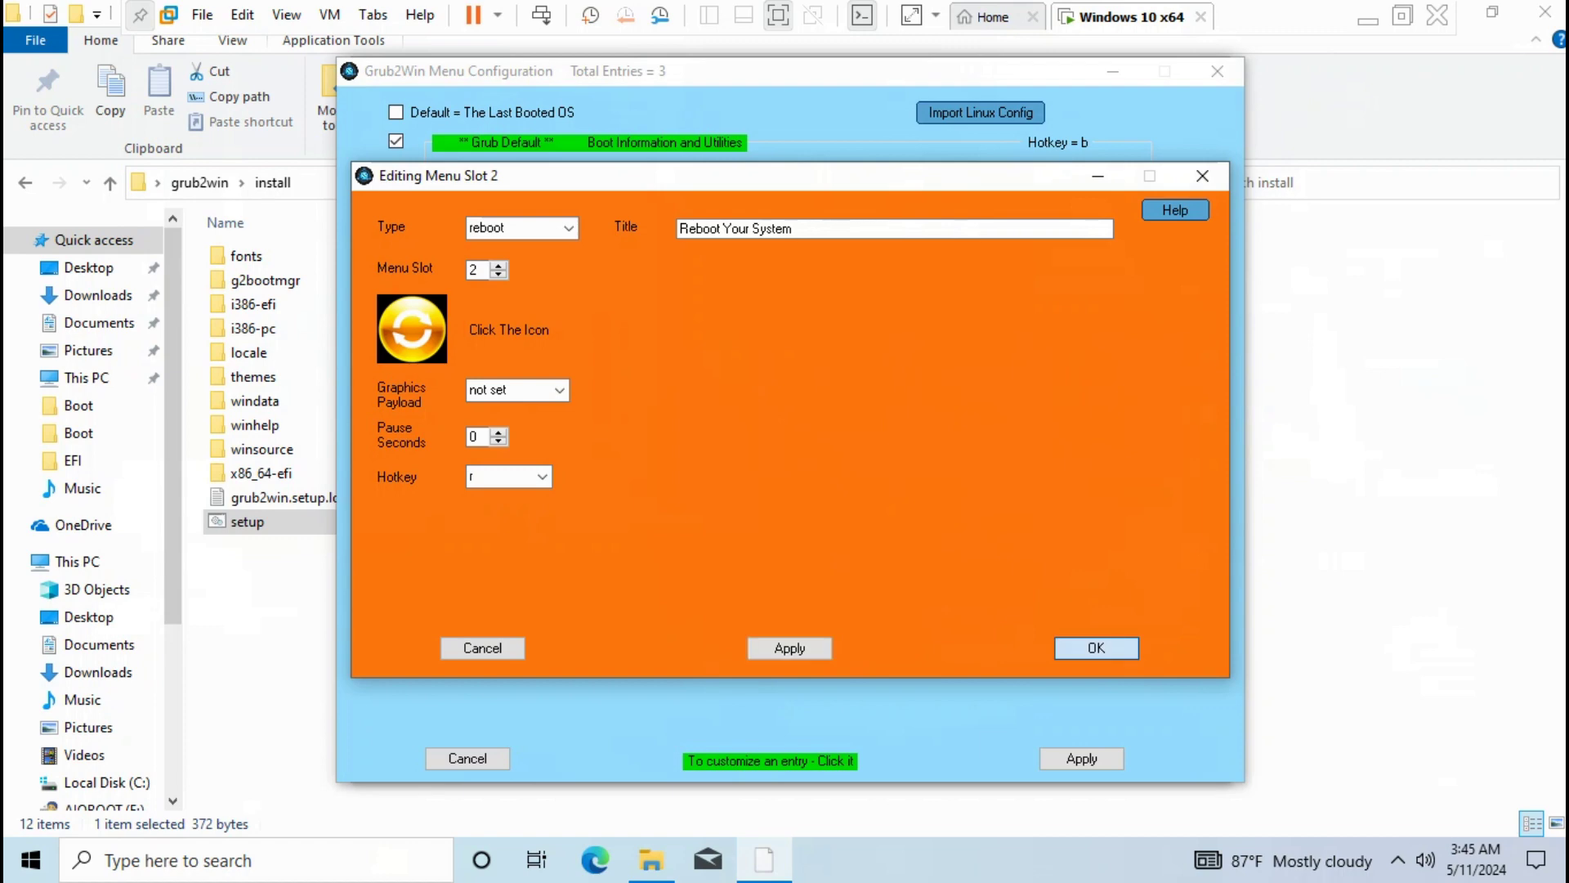
key(Return)
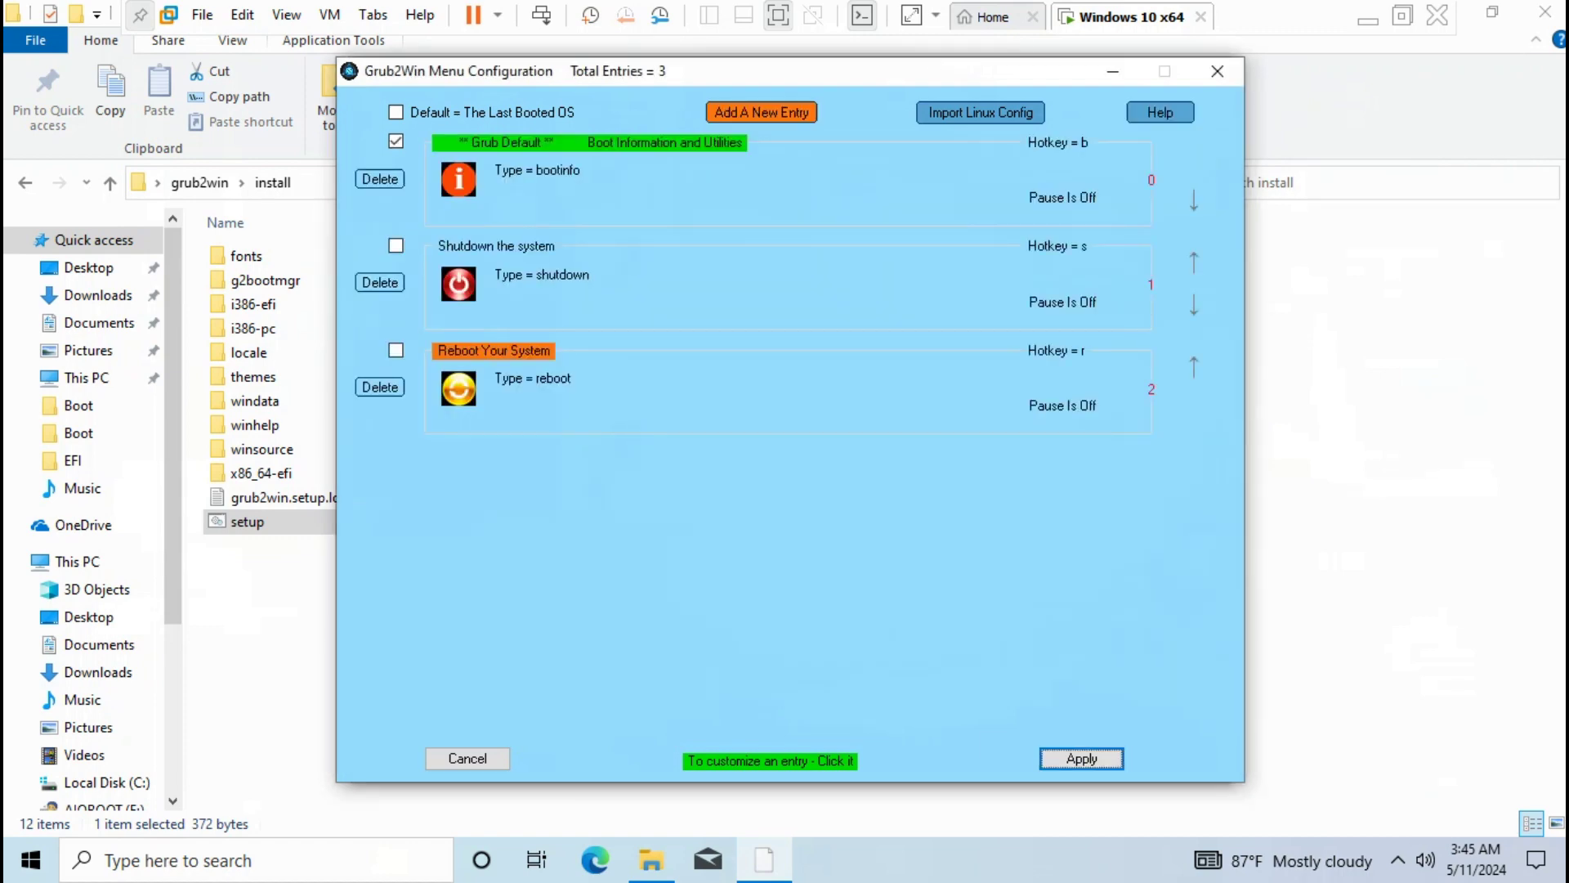
Start another new boot menu entry
key(Tab)
key(Return)
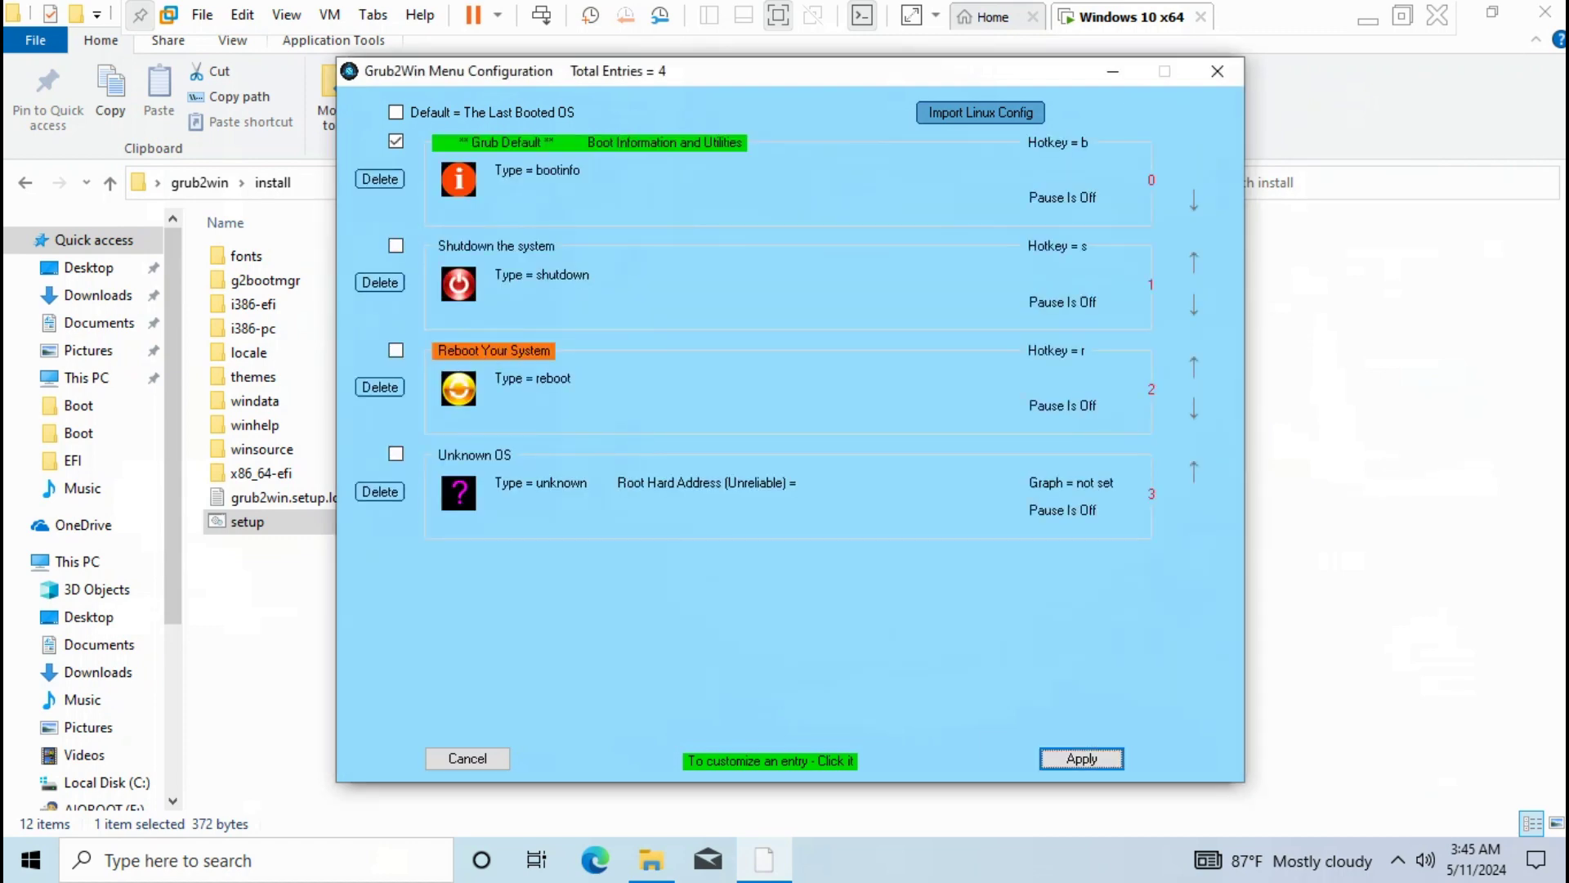
Choose windows as the slot 3 entry type and accept the This Is A BIOS System warning
key(Tab)
key(alt+Down)
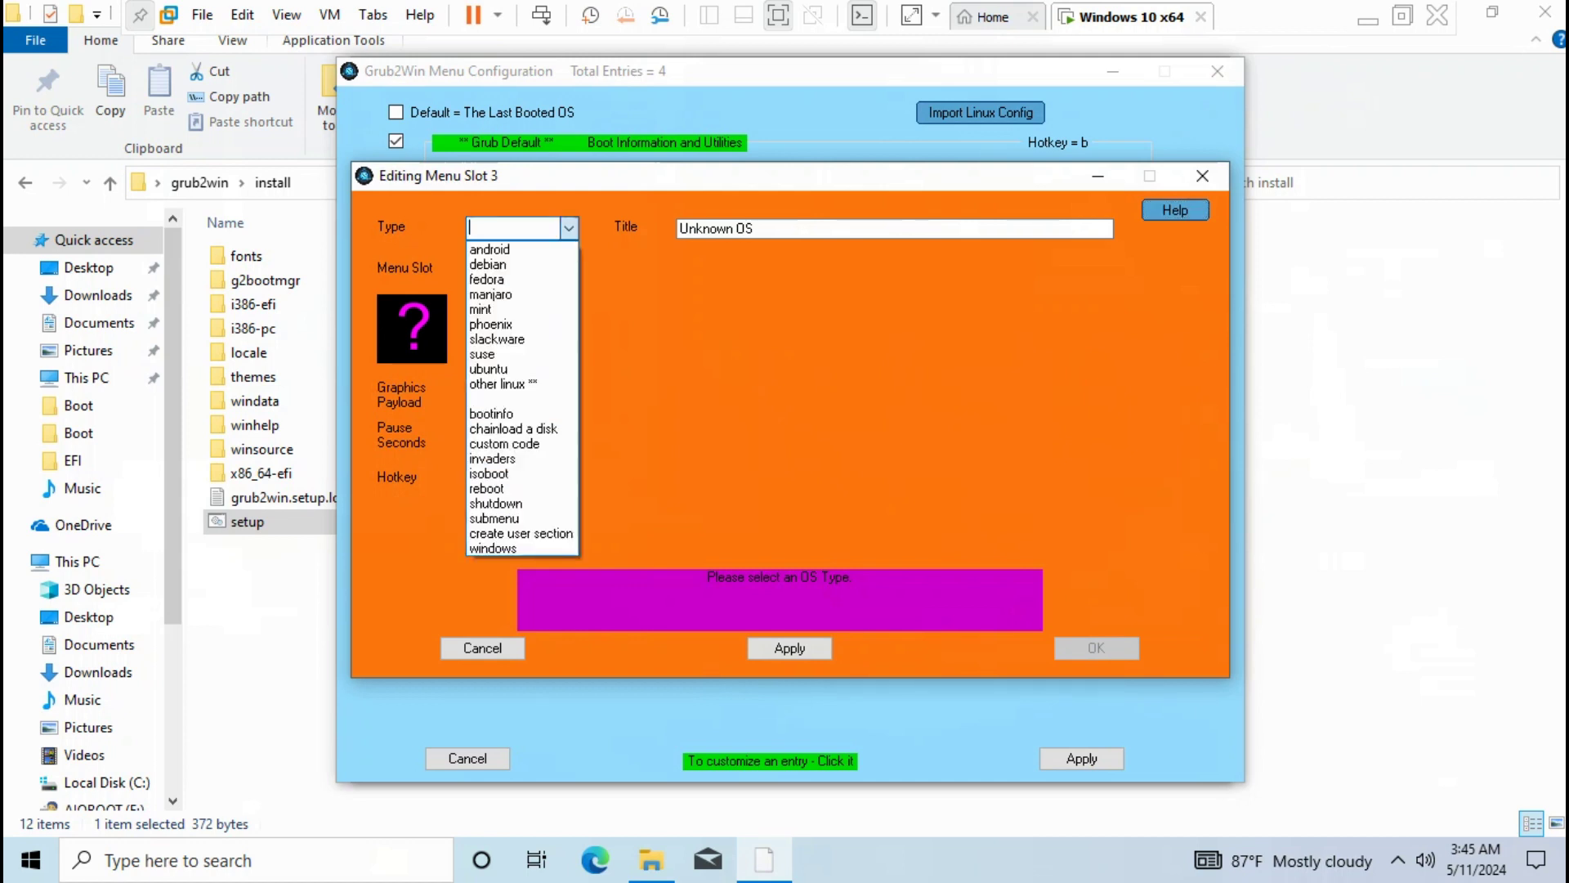
key(End)
key(Return)
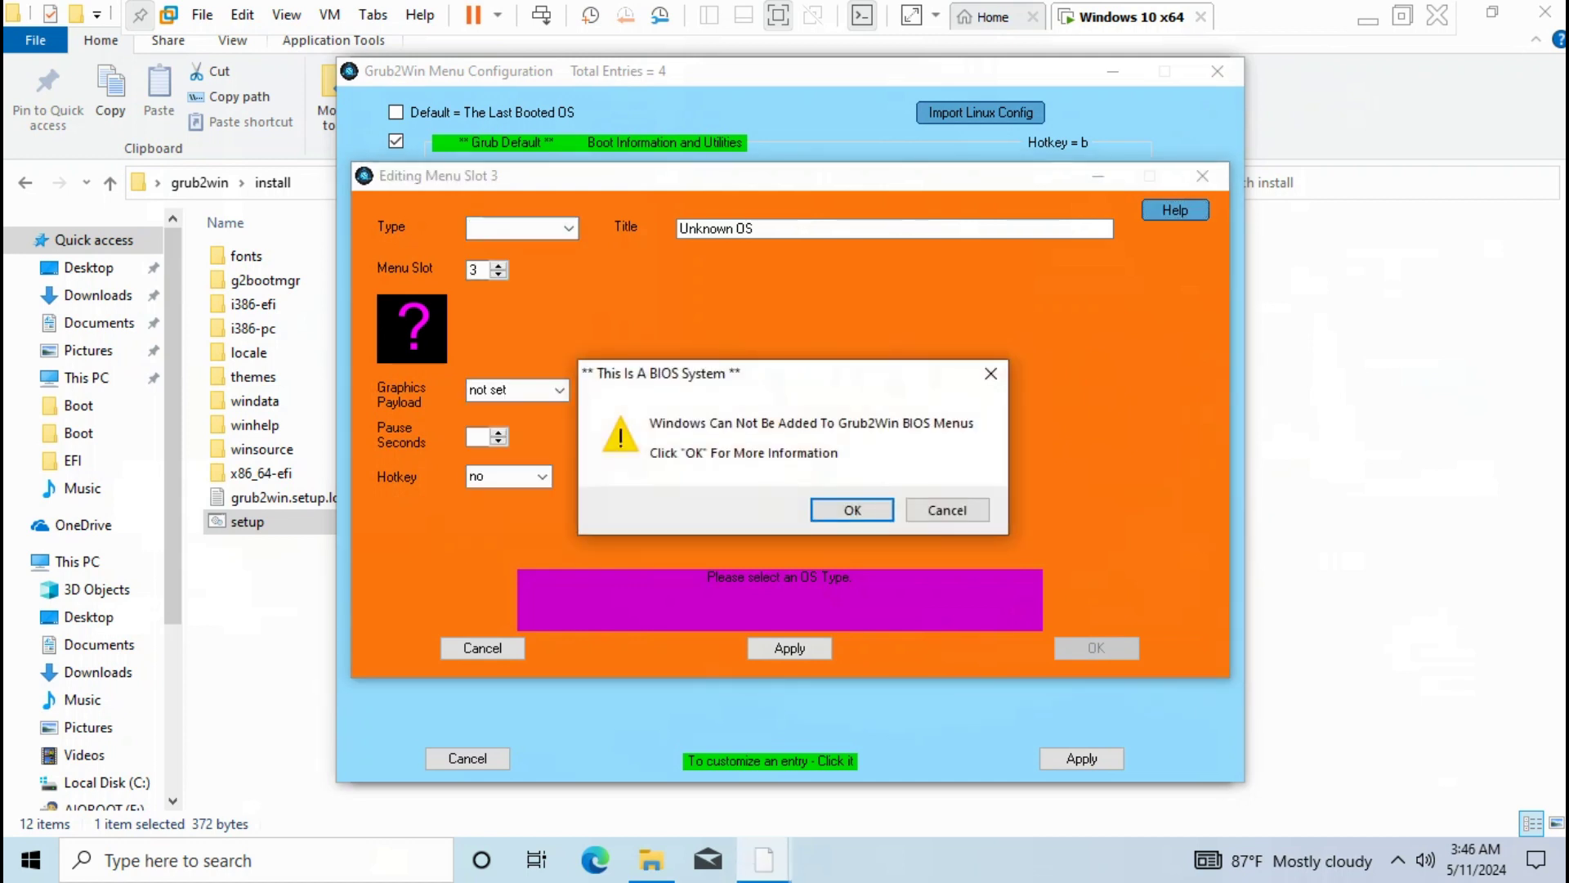
key(Return)
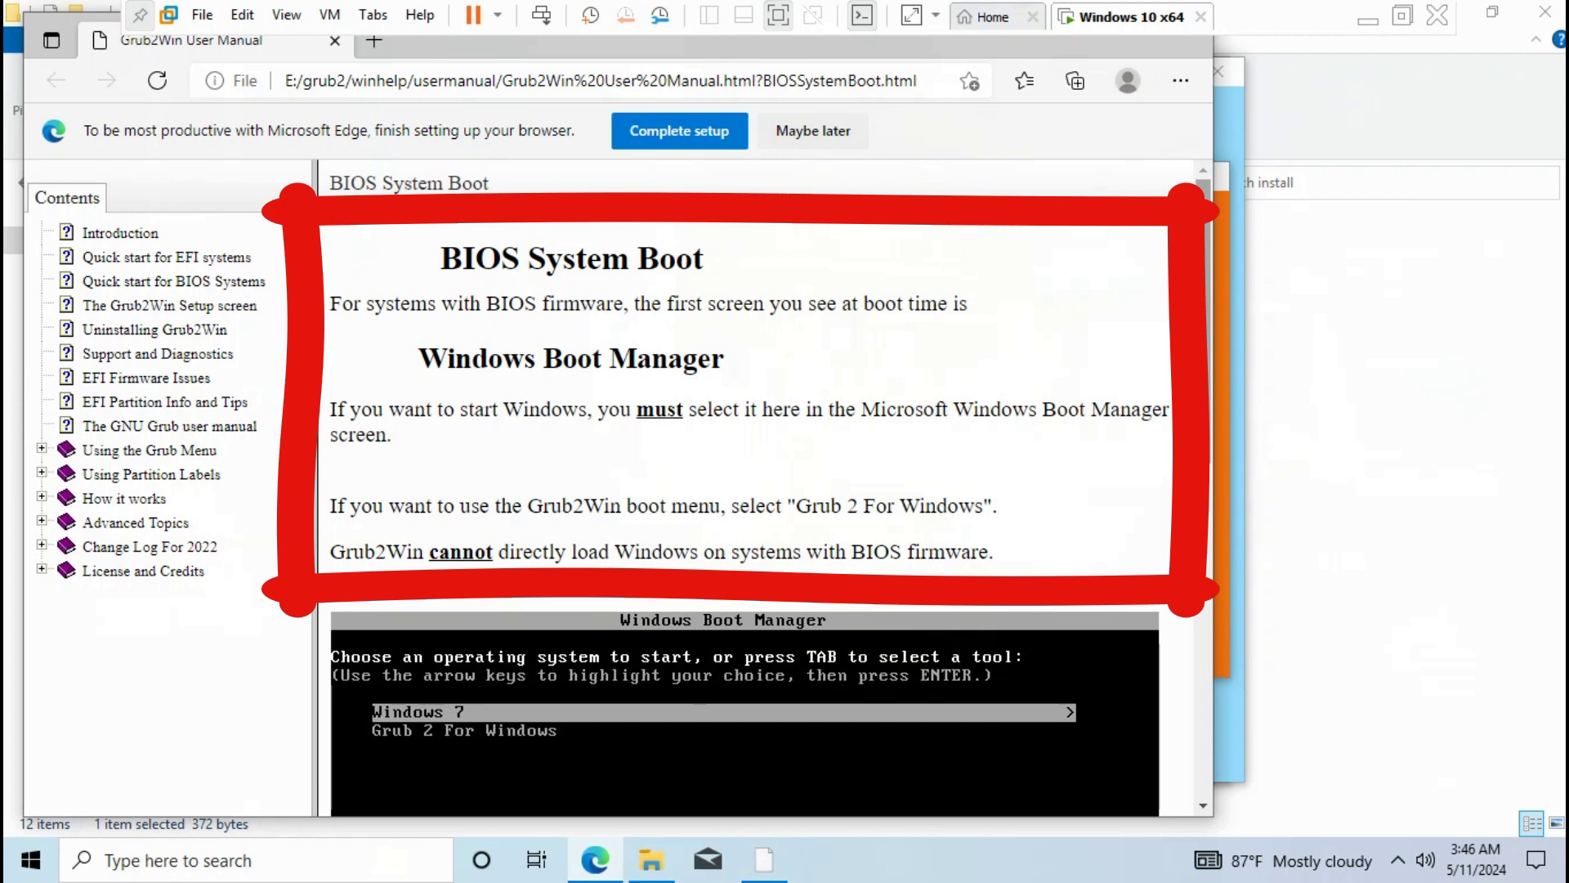
scroll(760, 491, down, 3)
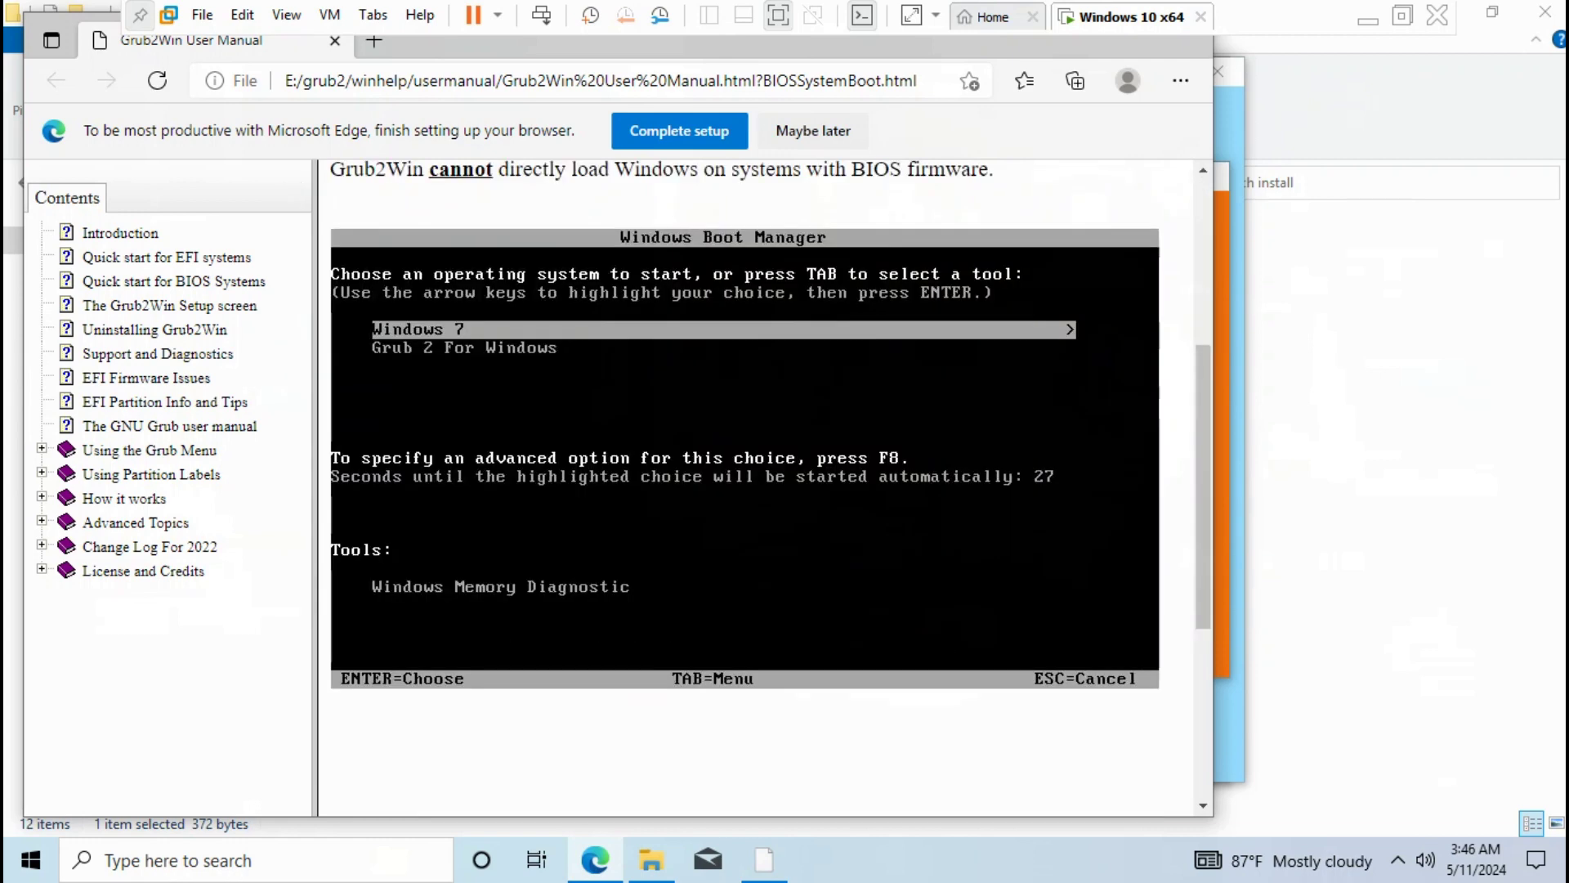
Close Edge after reading the BIOS System Boot page, returning to Grub2Win
key(alt+space)
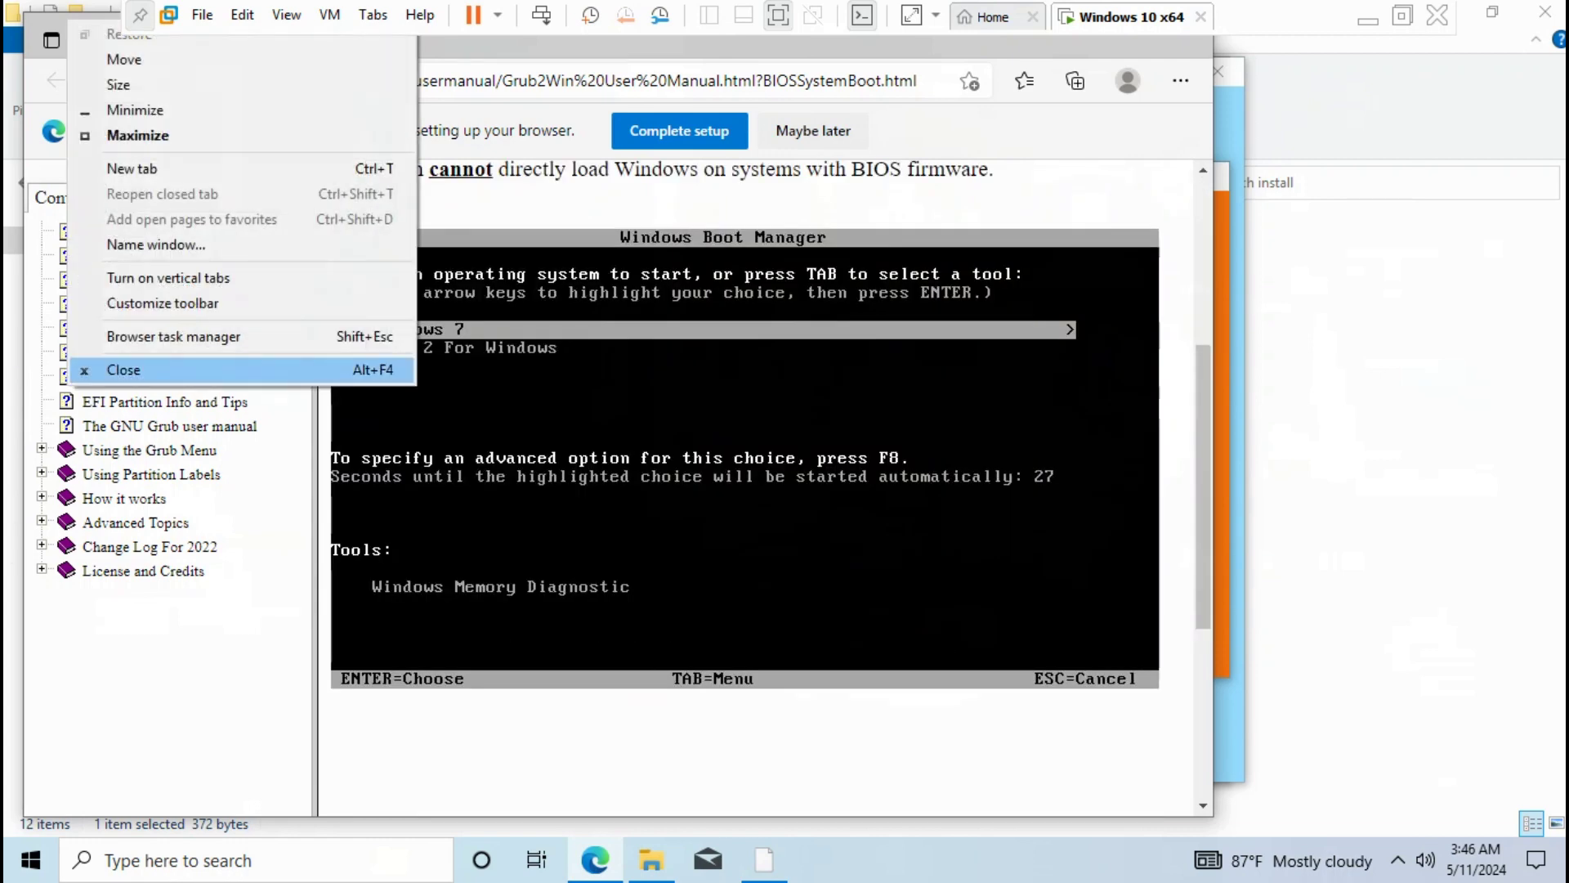
key(Return)
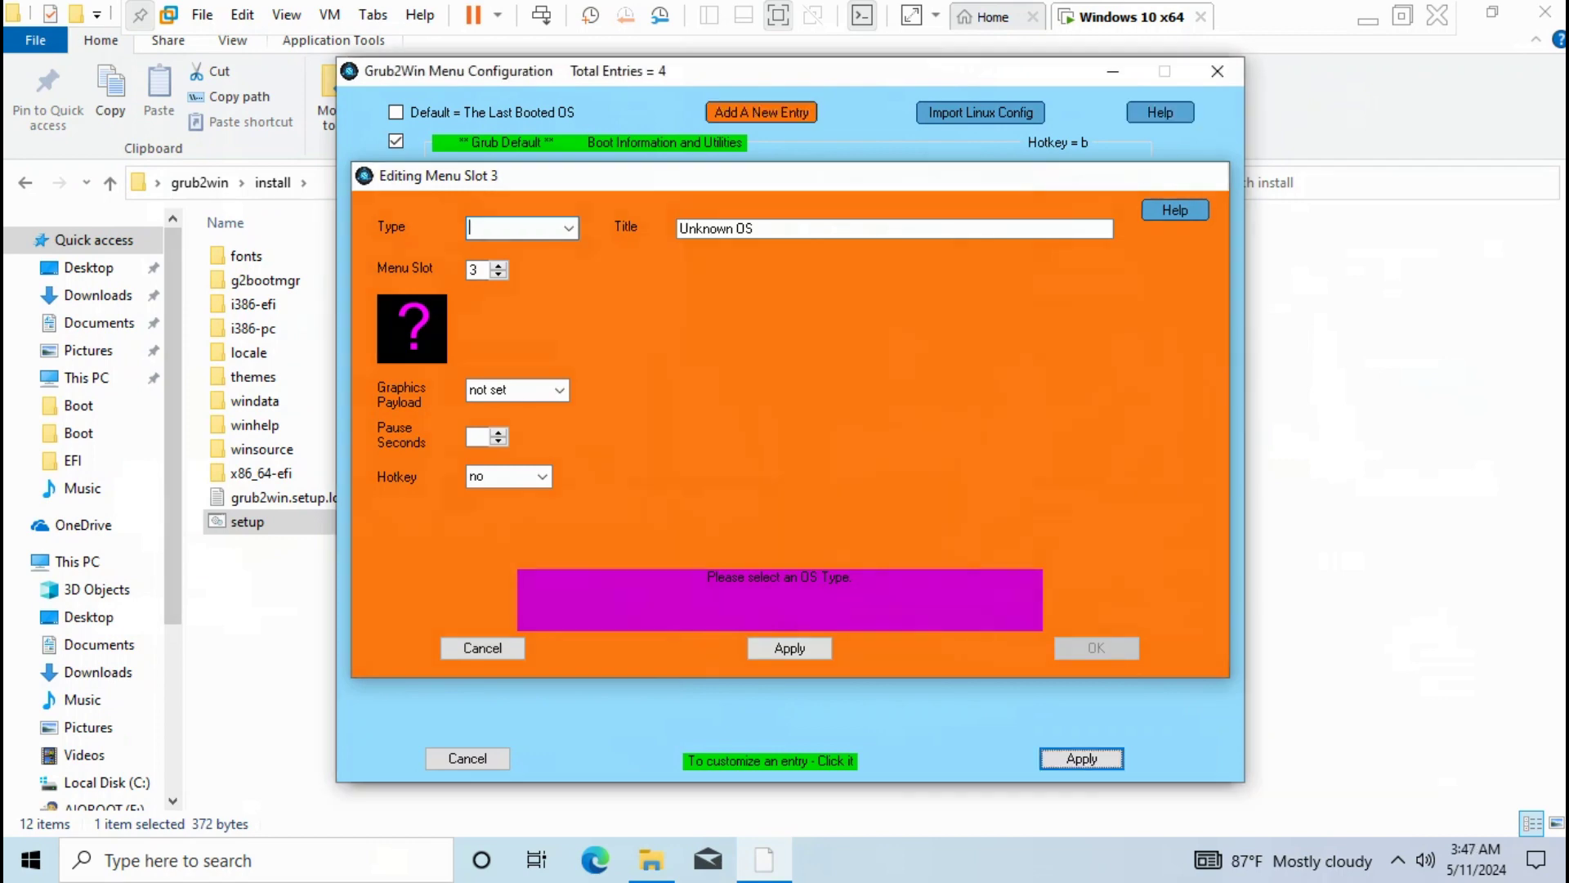
Cancel menu slot 3, apply the three-entry menu configuration and go to Customize Theme
key(Escape)
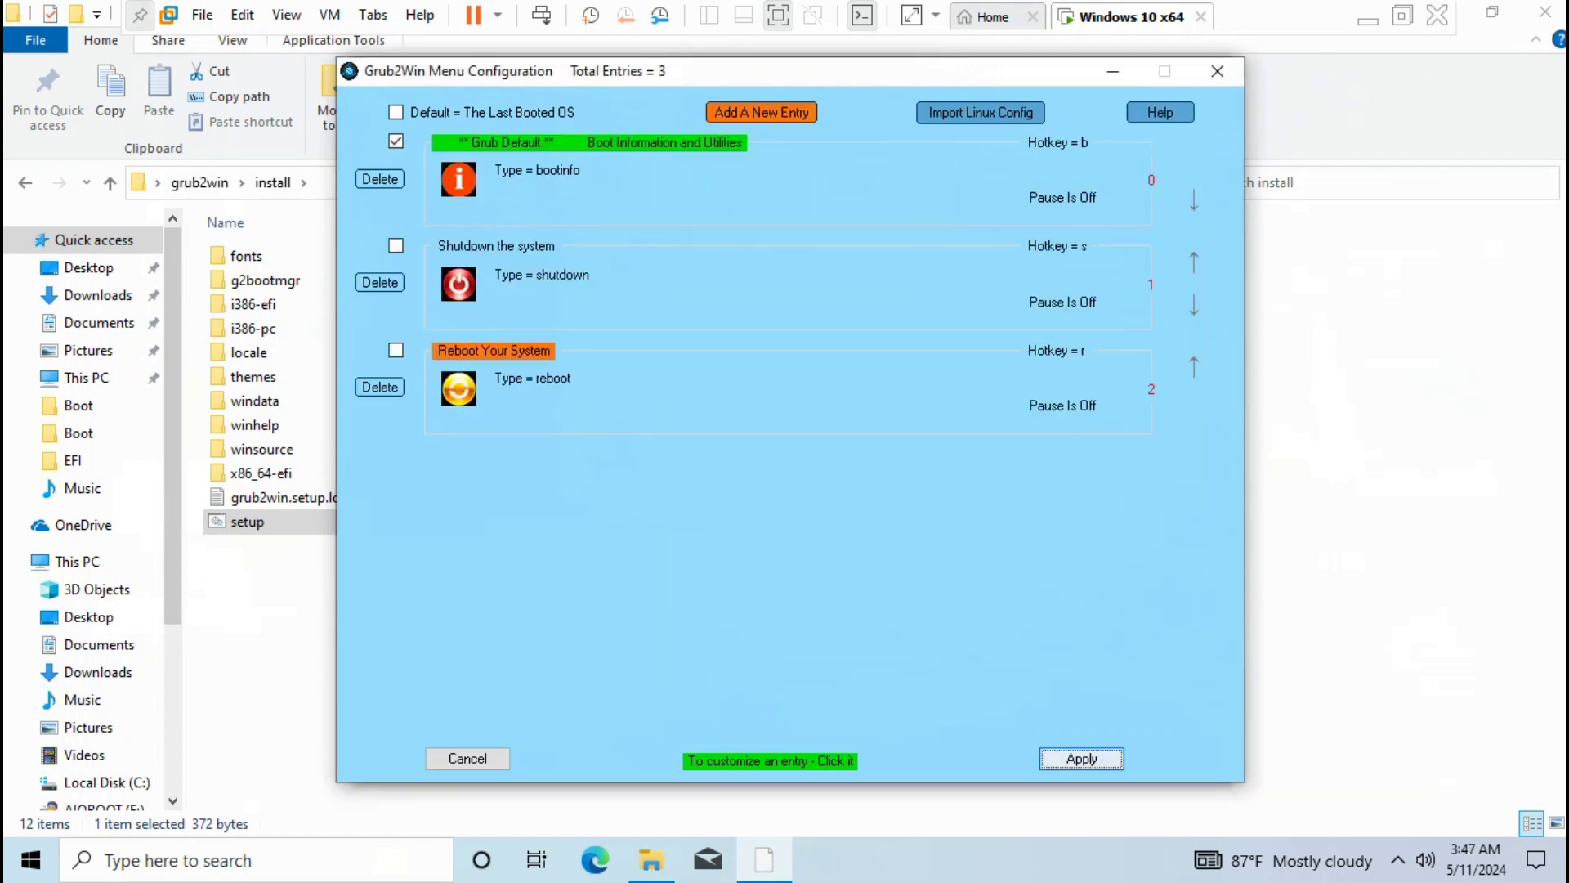
key(Return)
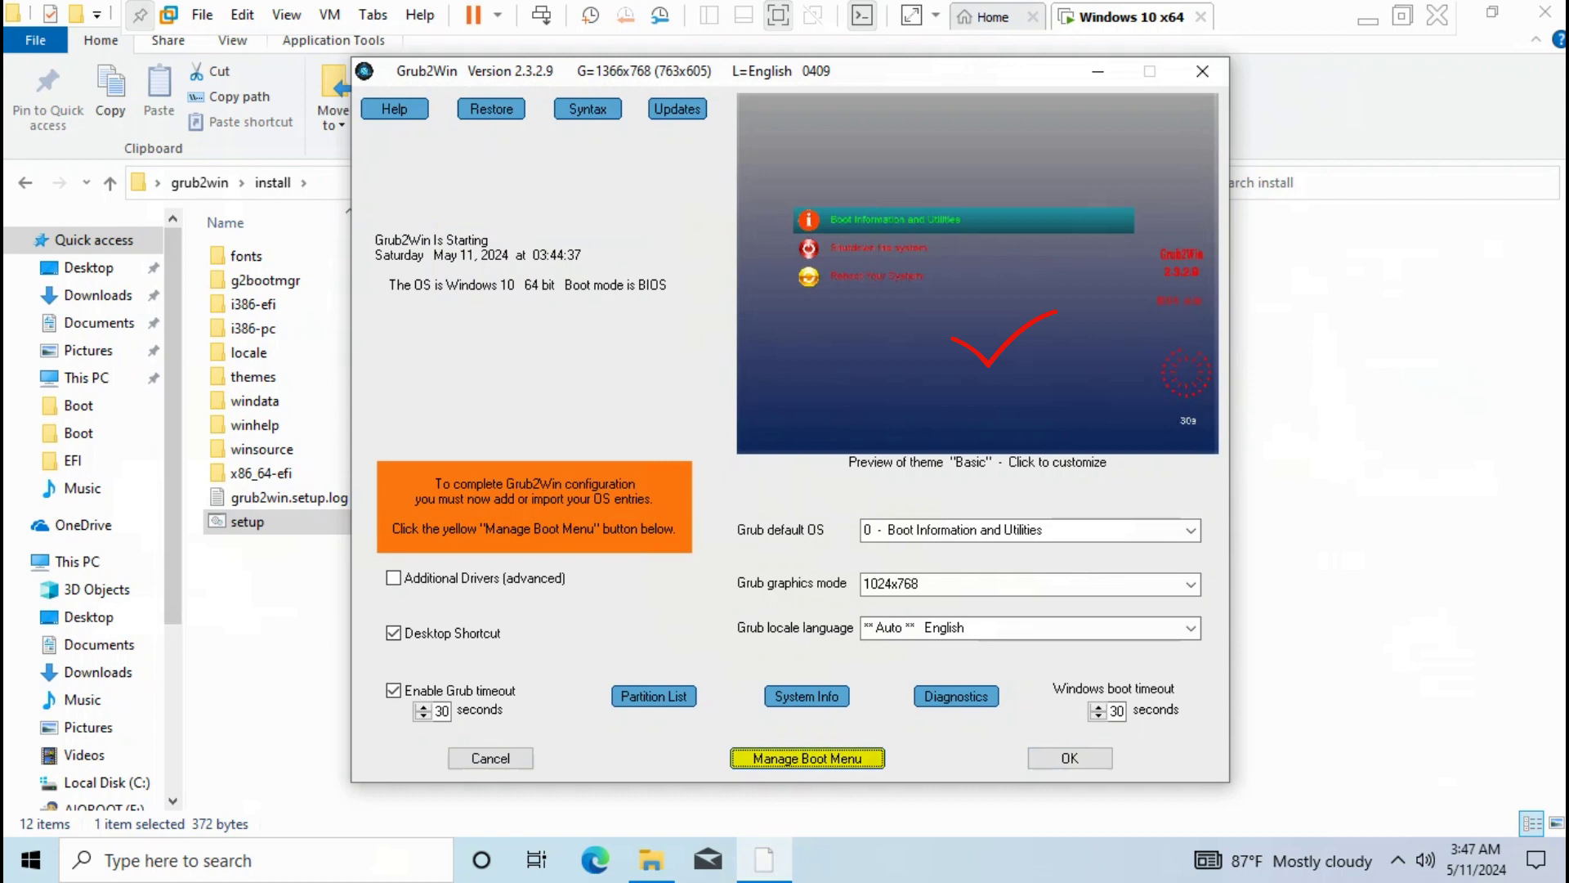
click(977, 274)
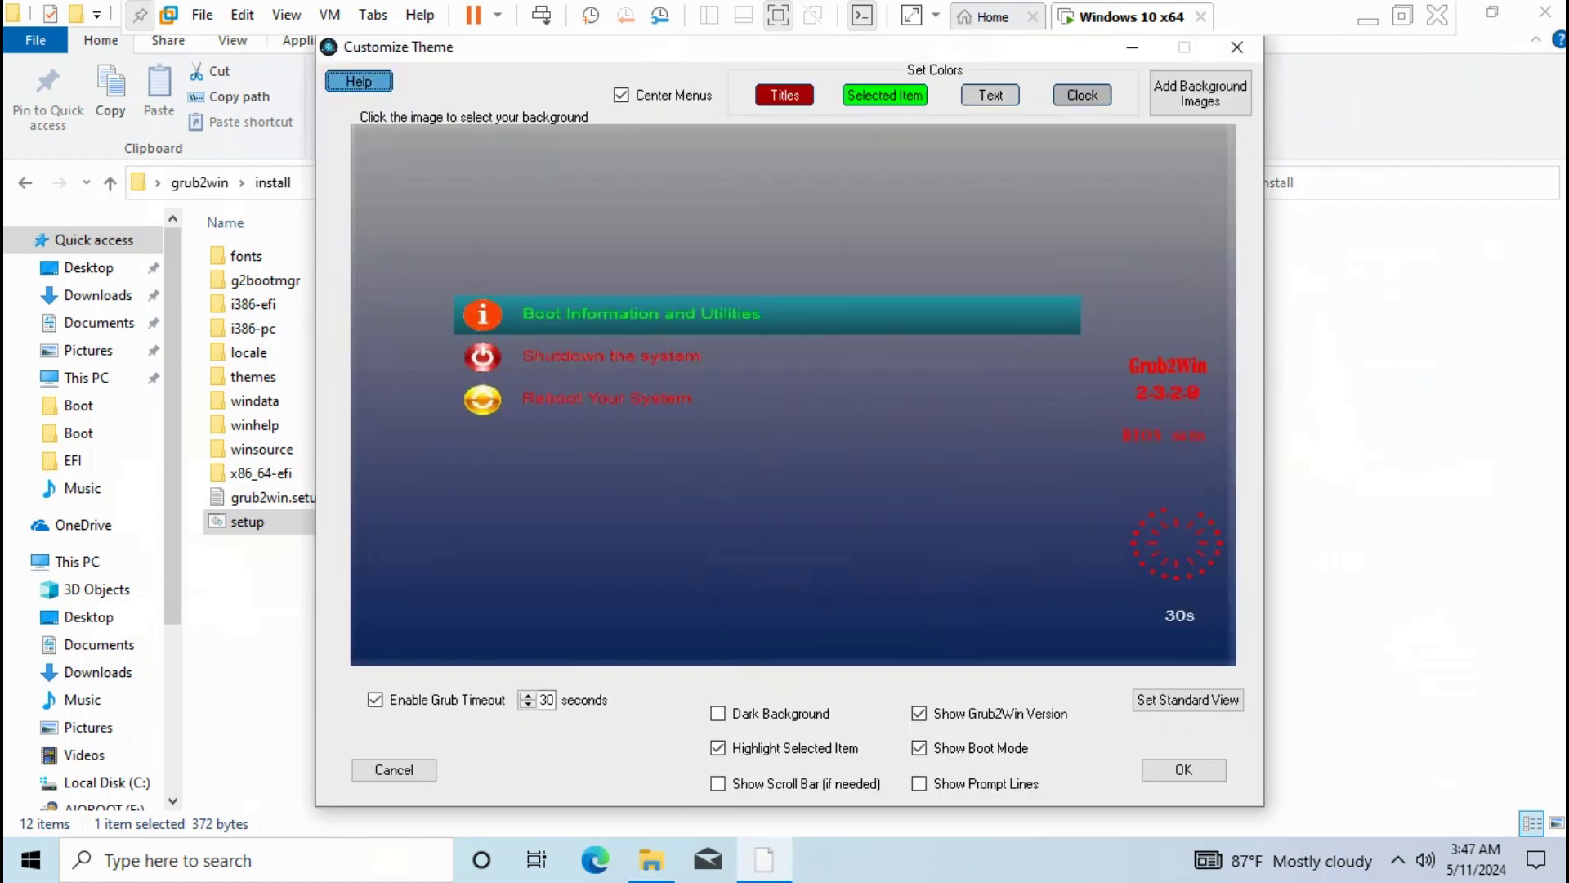
Add the Wallpaper_3 image file and pick wallpaper_3 as the boot menu background
click(1200, 93)
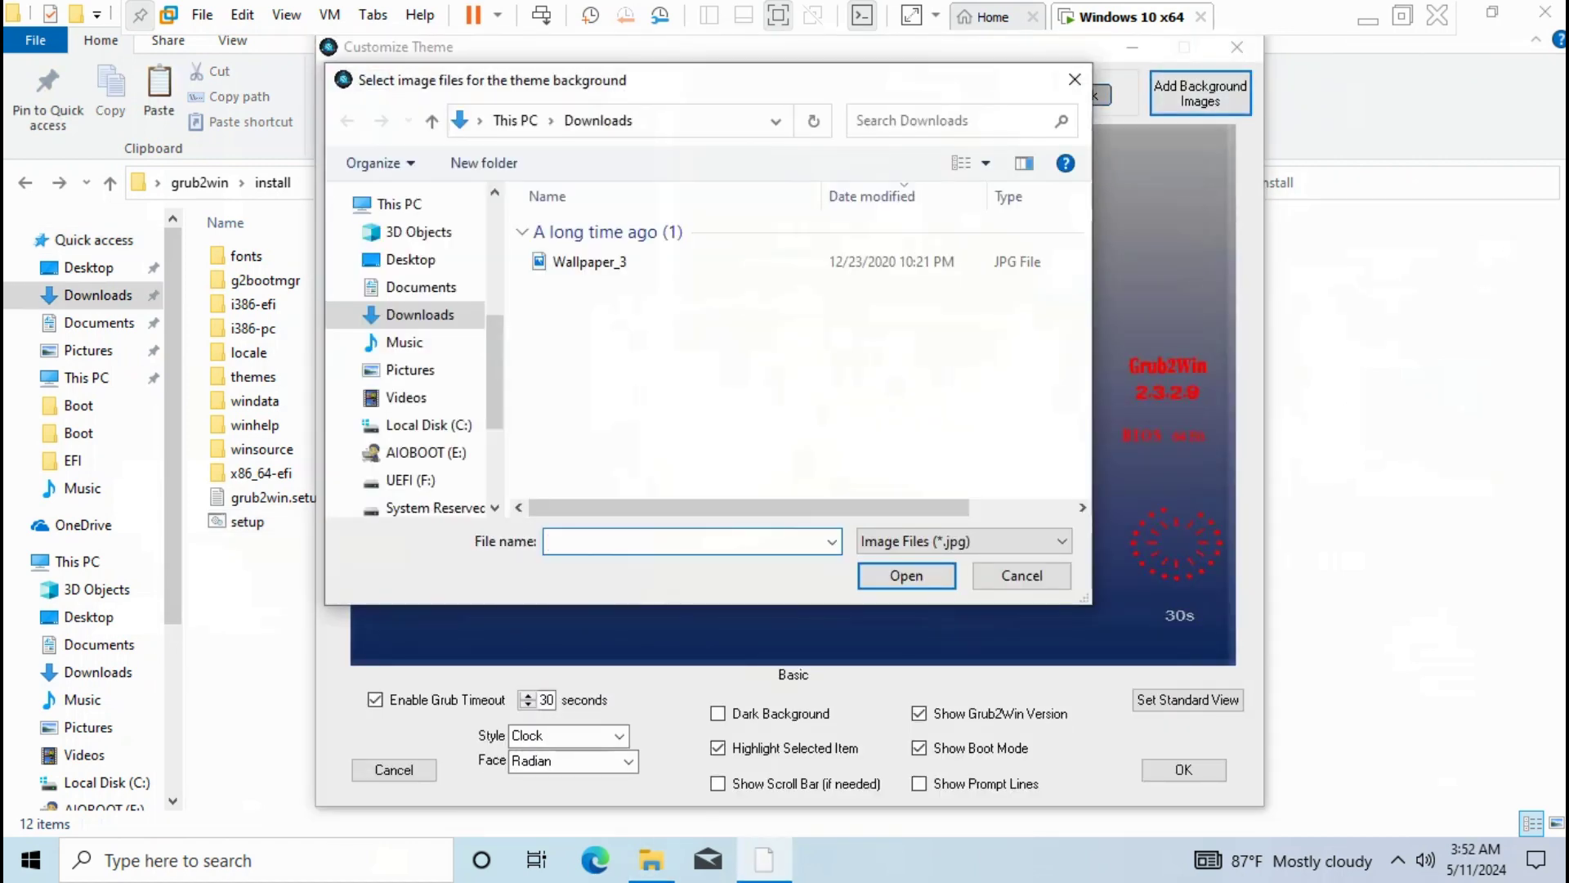
click(589, 262)
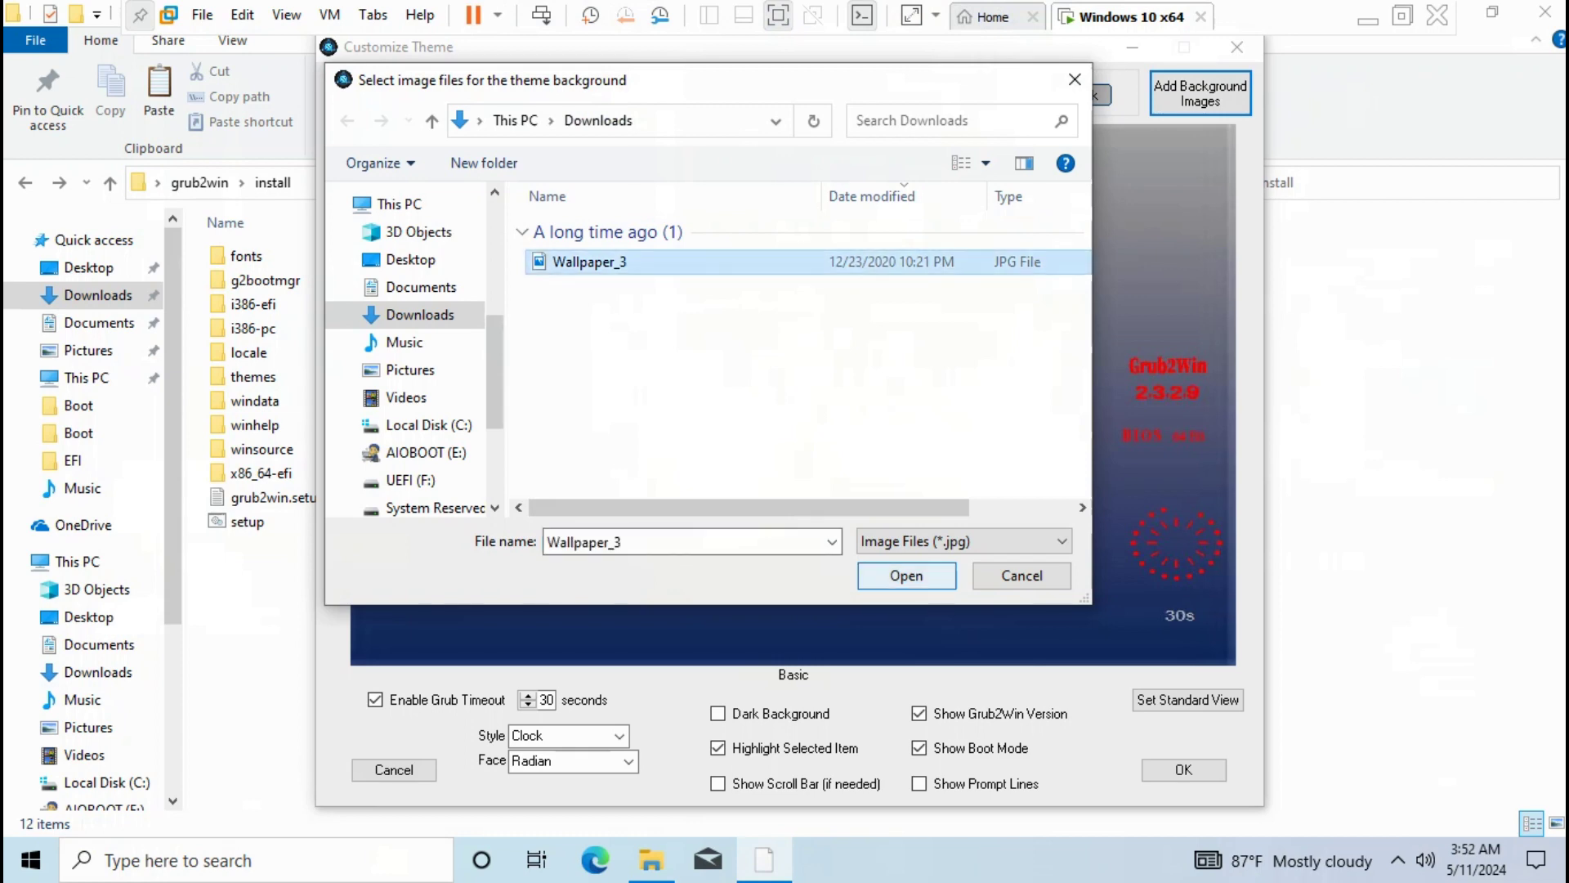
key(Return)
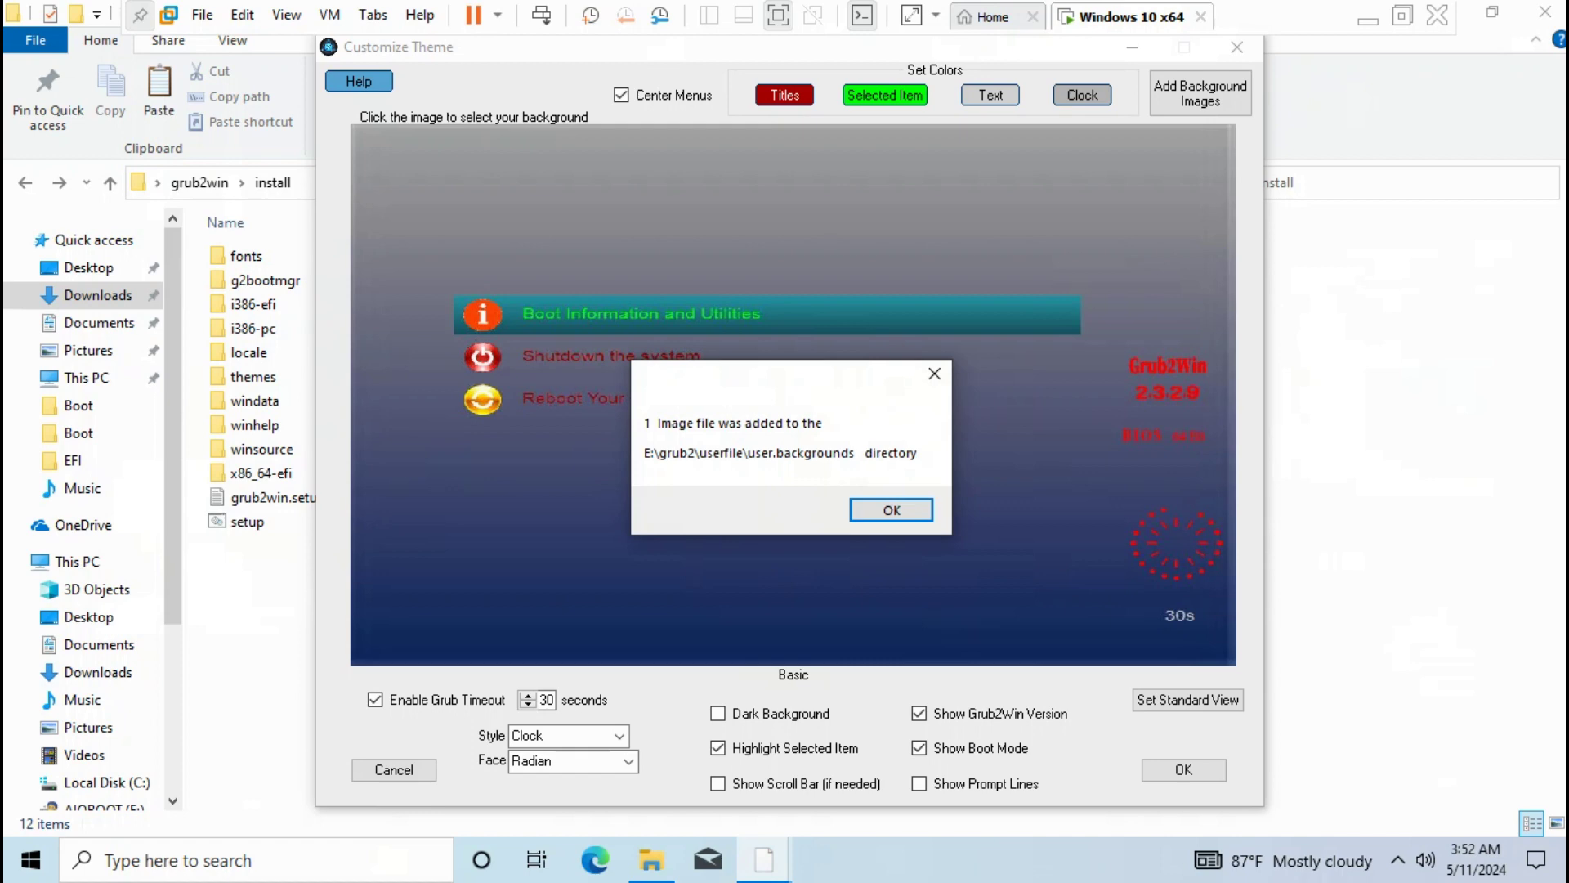
key(Return)
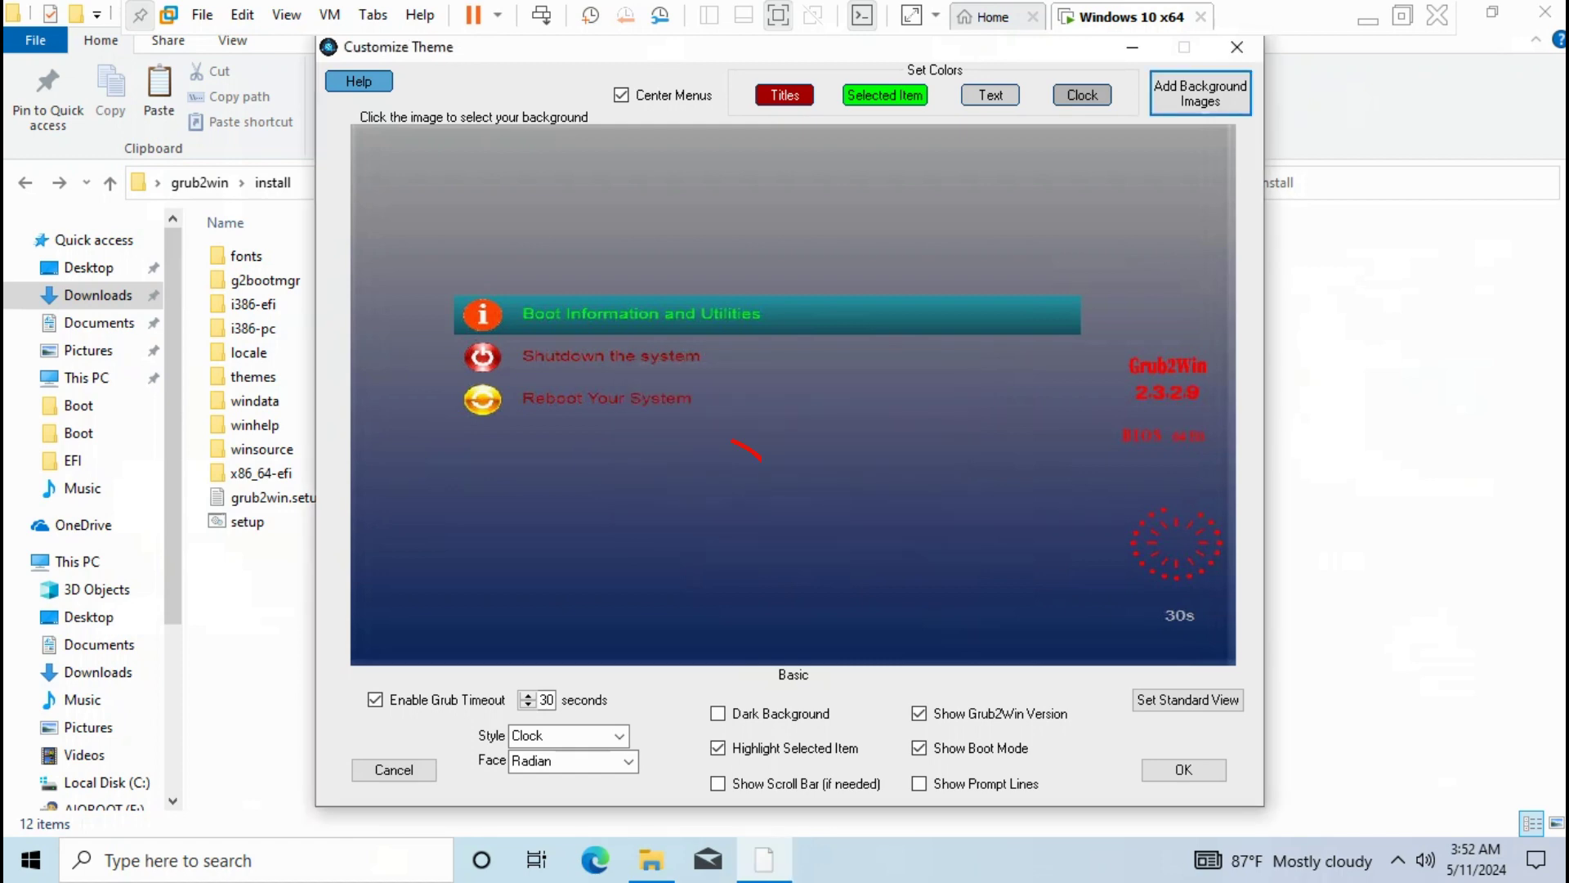
click(745, 451)
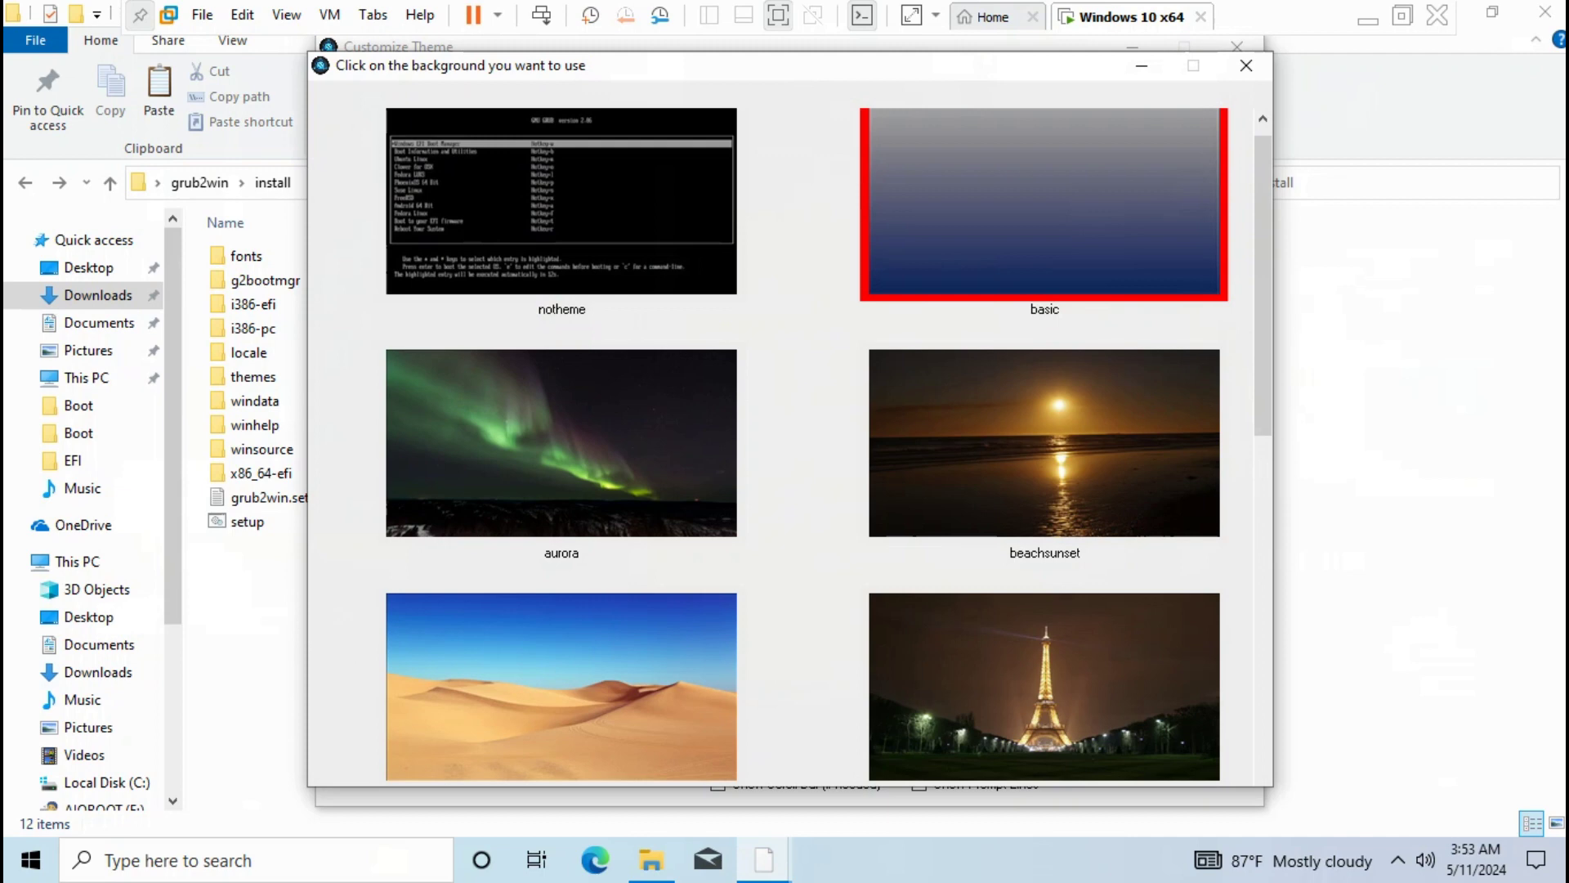
scroll(791, 441, down, 10)
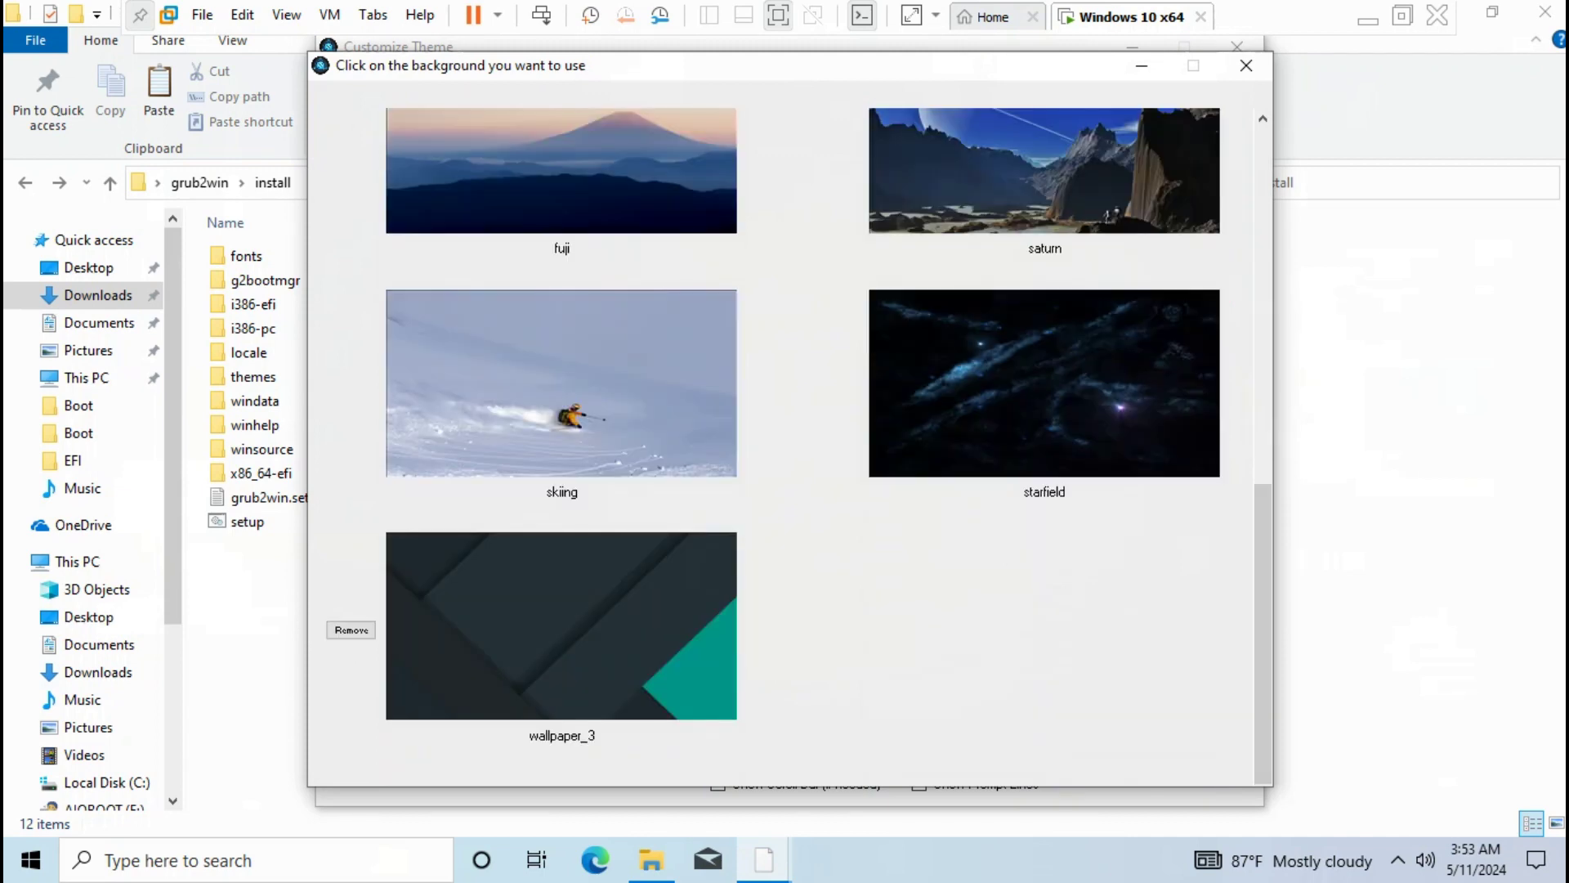
key(Escape)
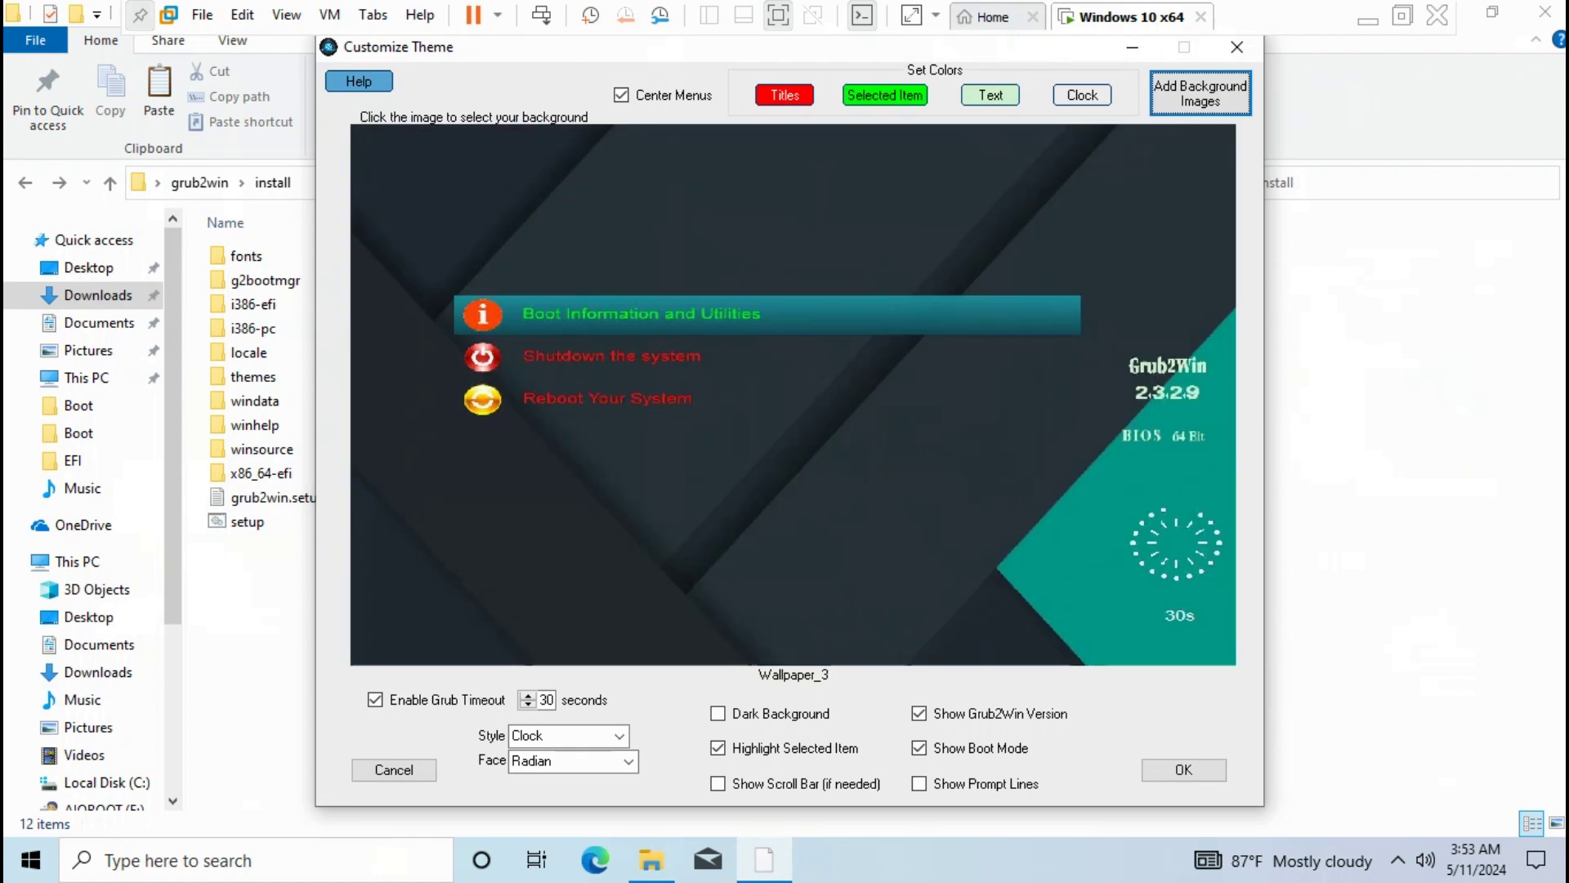
Set the menu Titles colour to white
click(784, 94)
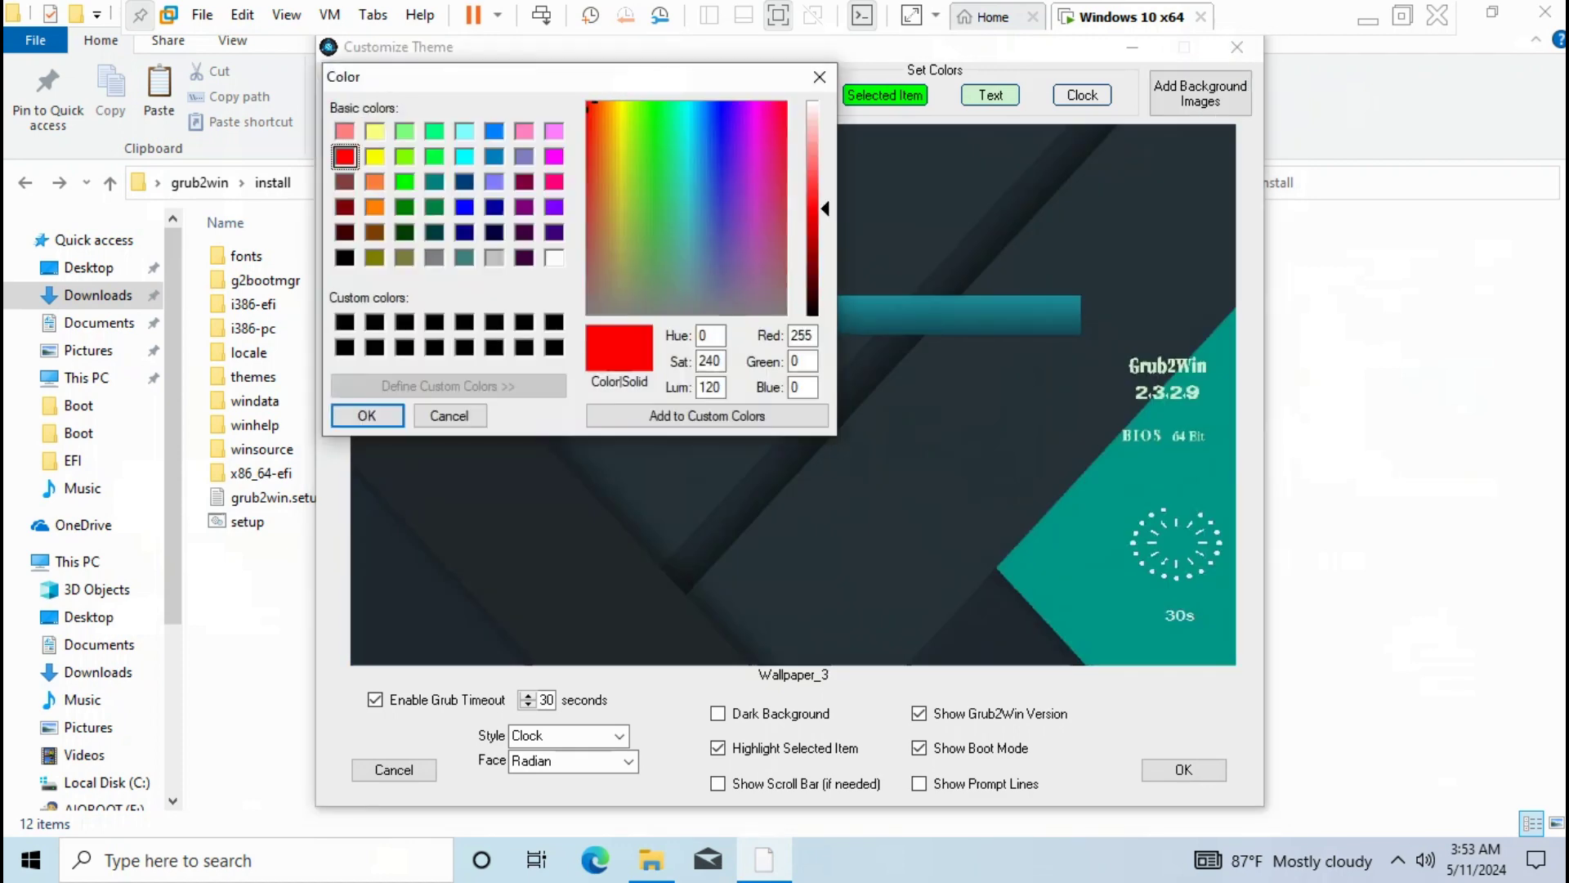
drag(713, 79, 1060, 316)
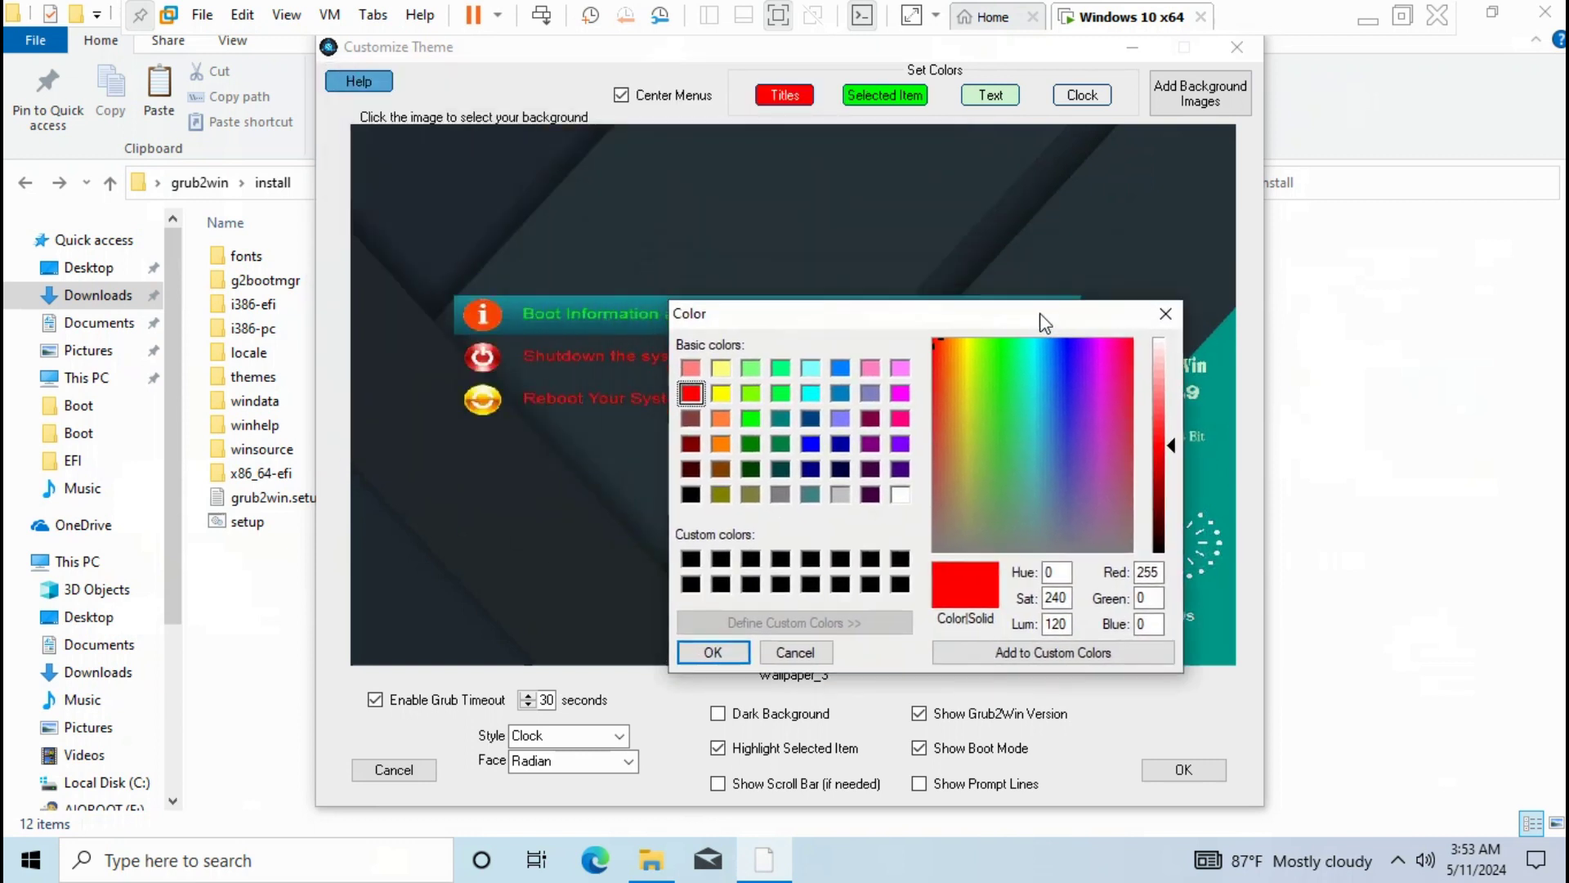
click(900, 494)
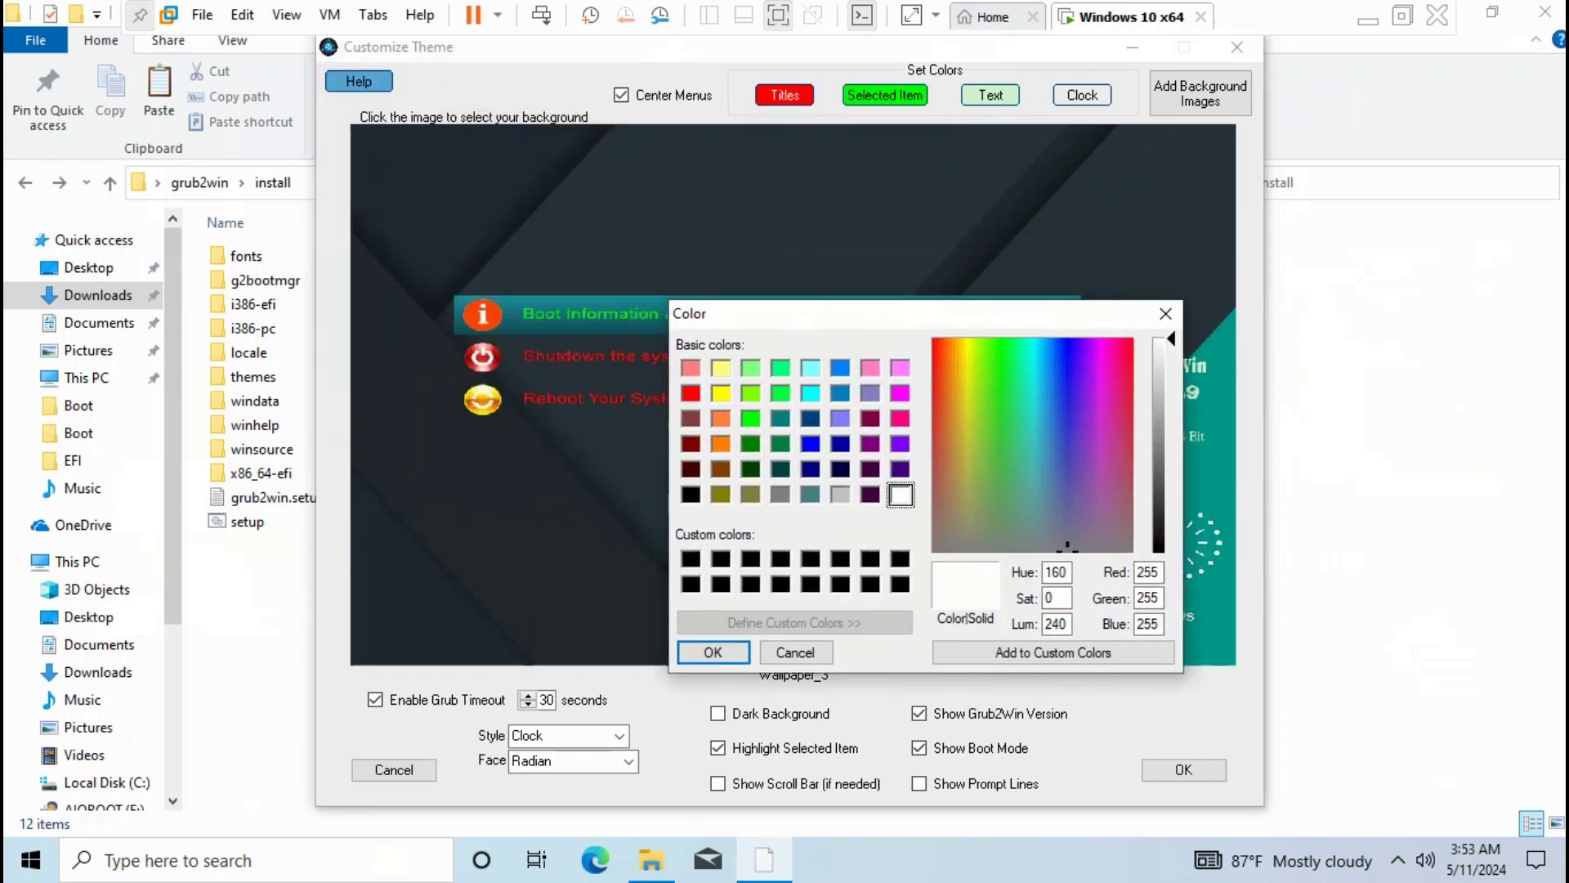
click(712, 652)
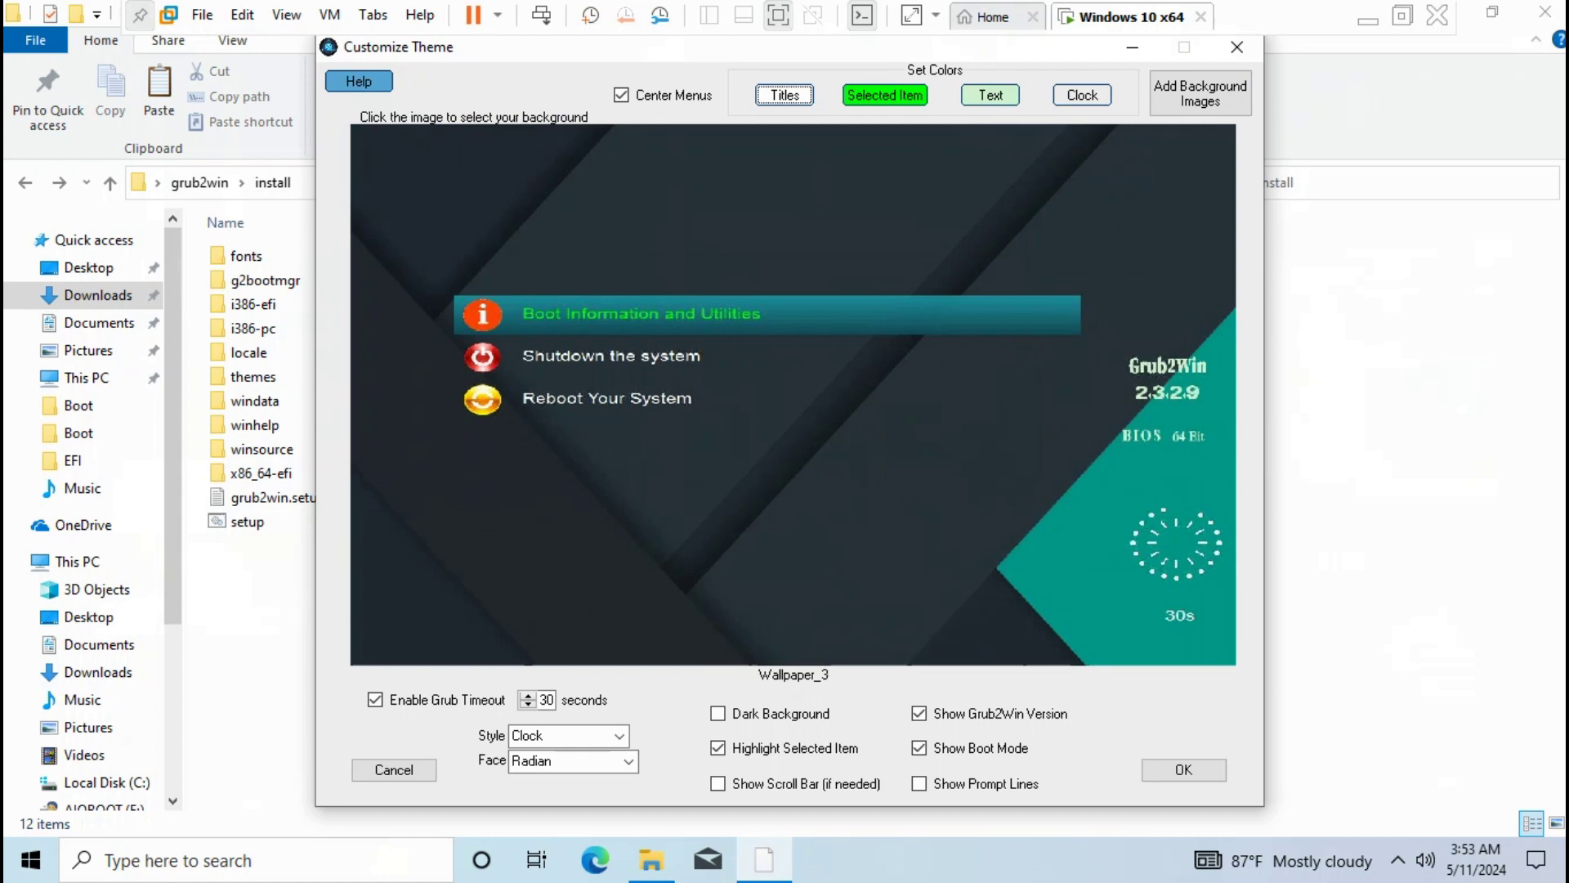
Set the Selected Item text colour to black
click(884, 95)
drag(673, 74, 1068, 280)
click(728, 452)
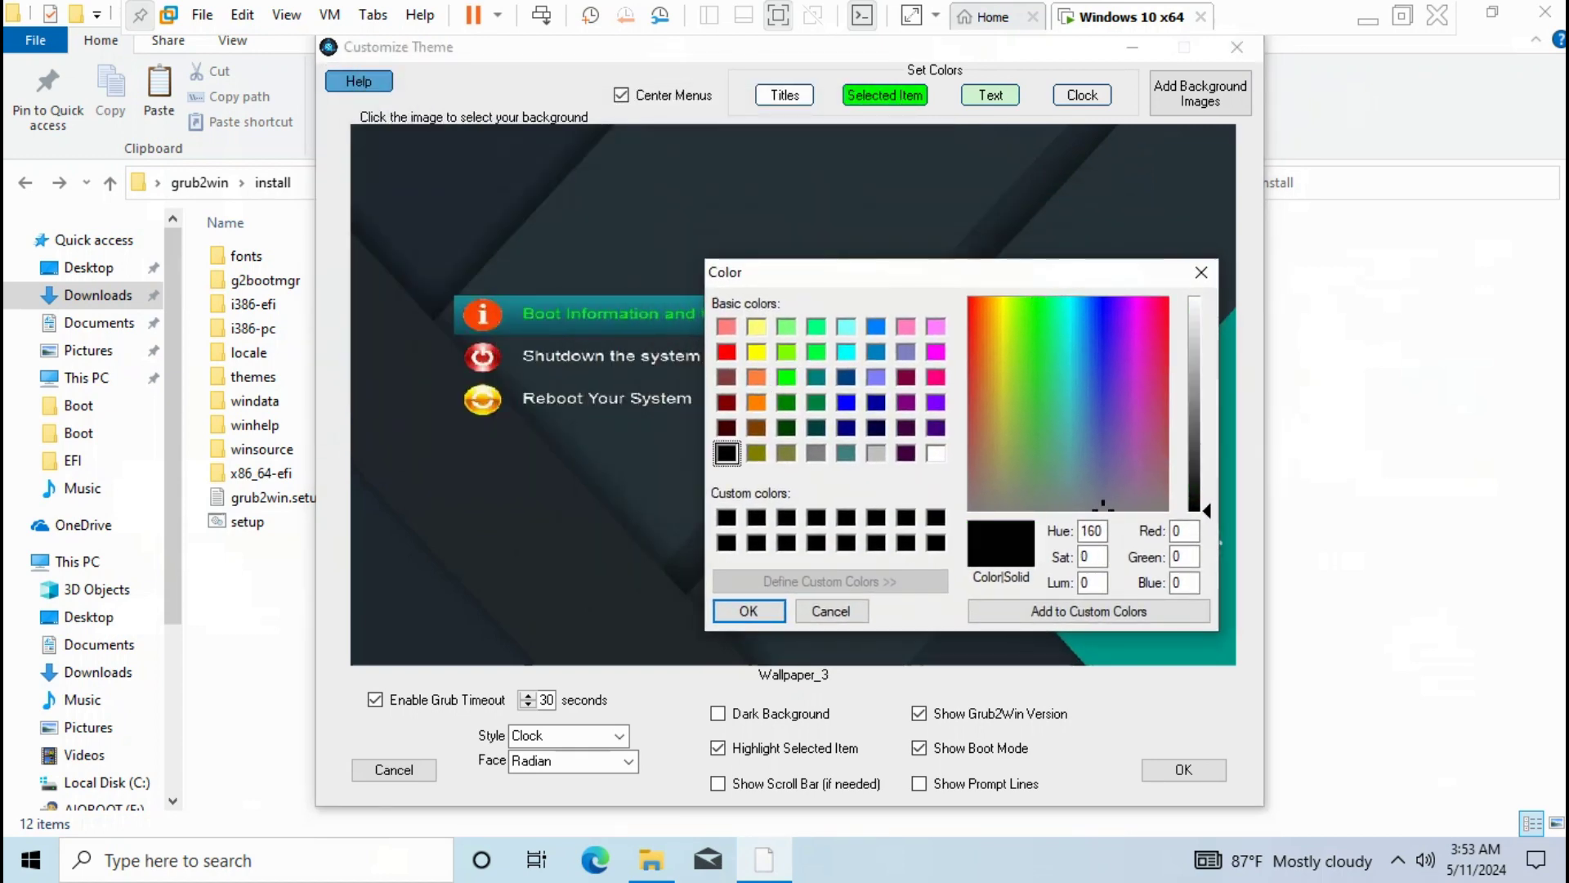
click(747, 610)
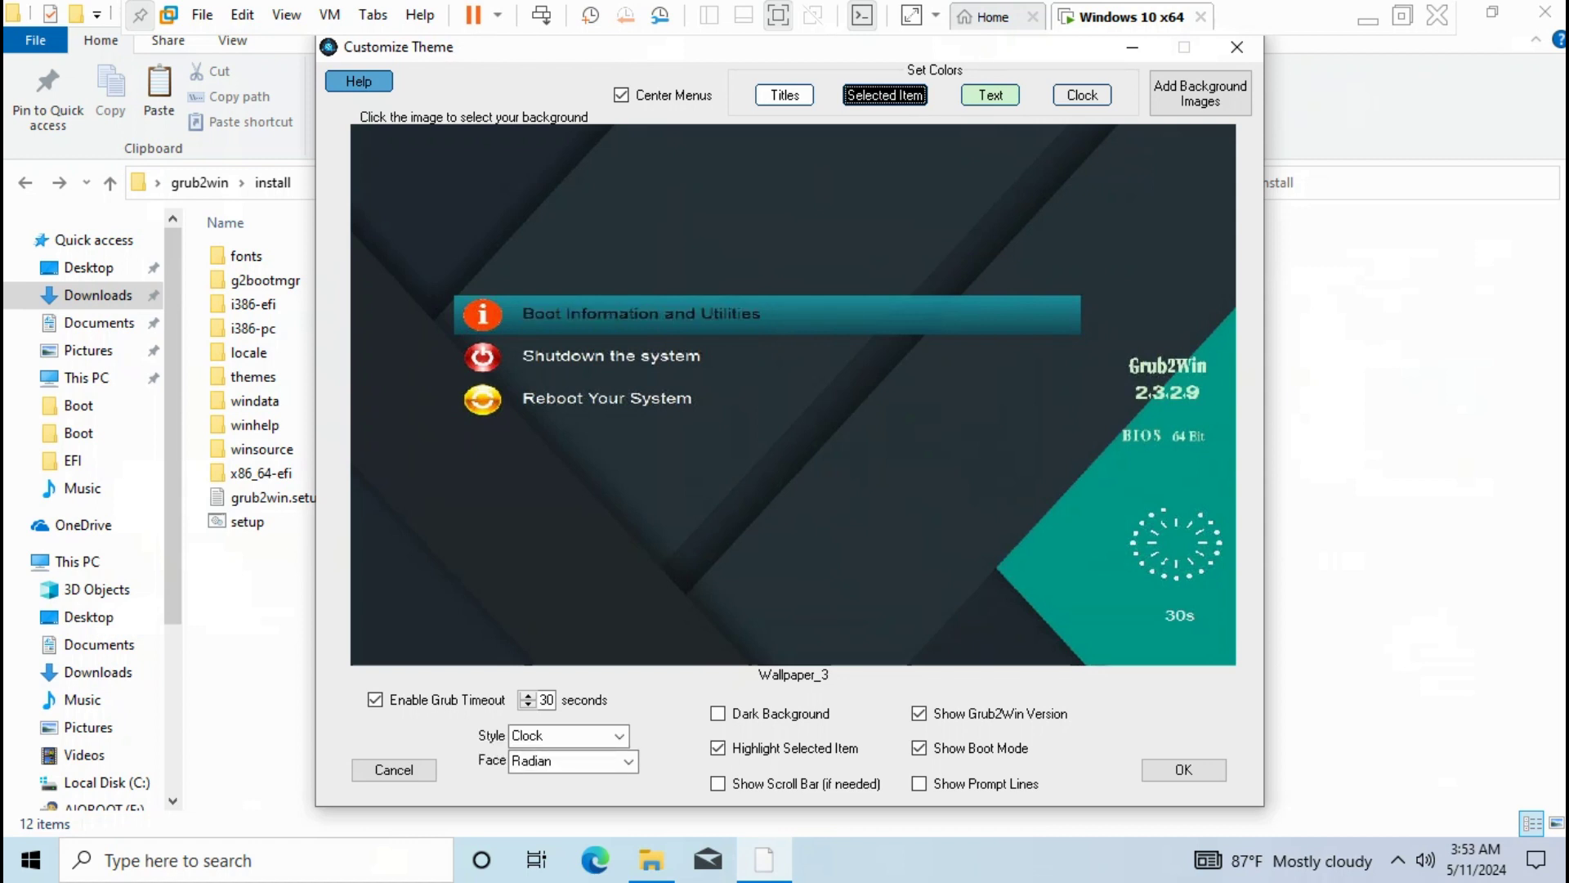
Turn off Highlight Selected Item, Show Grub2Win Version and Show Boot Mode
click(718, 747)
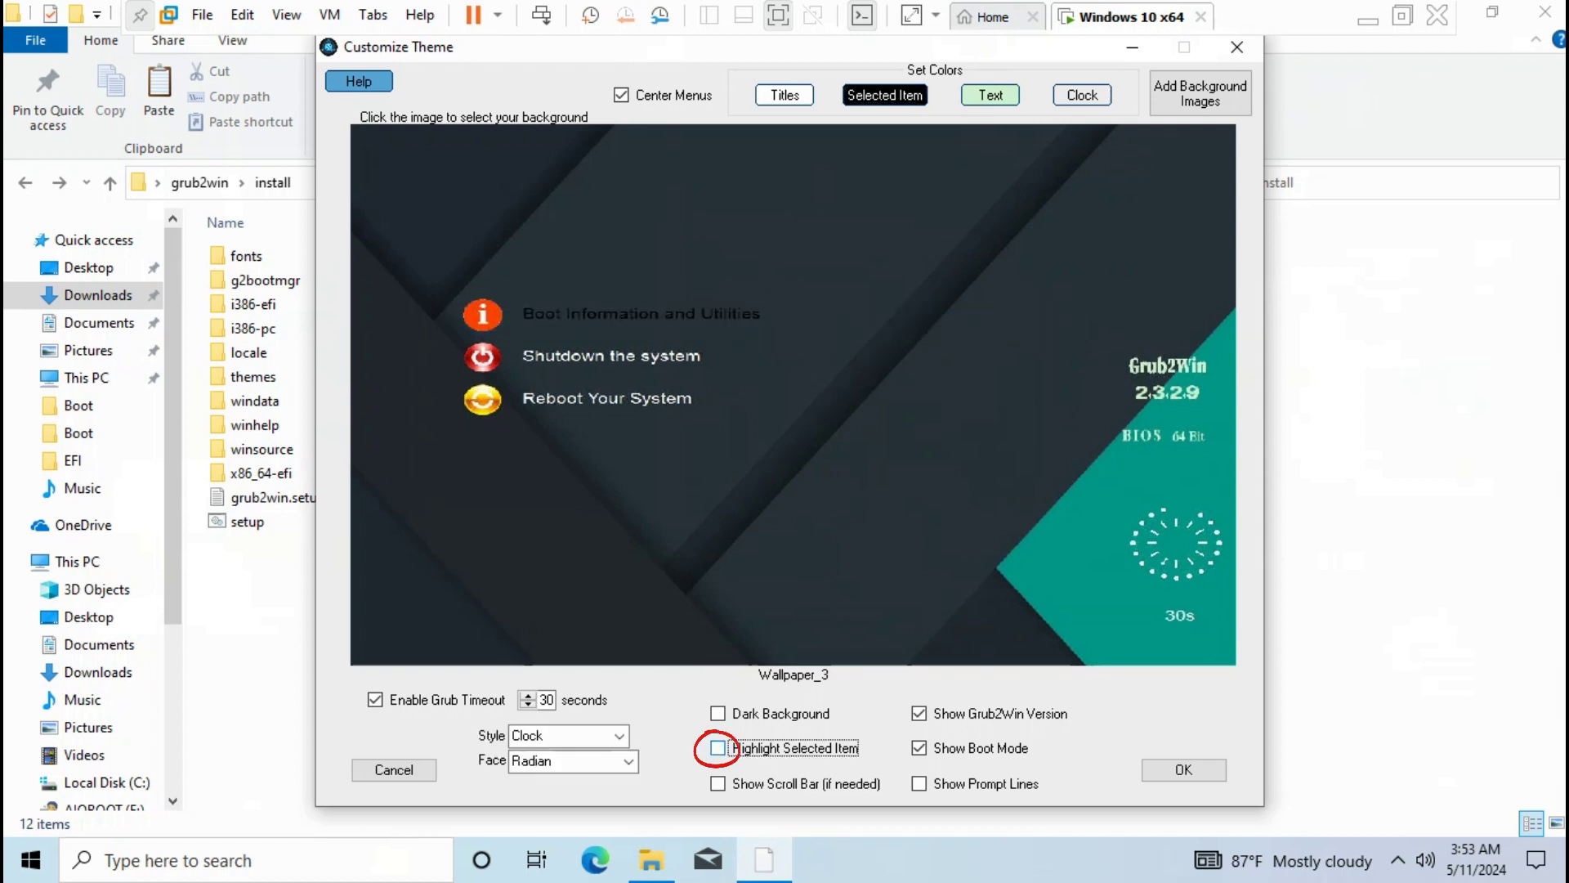
click(919, 712)
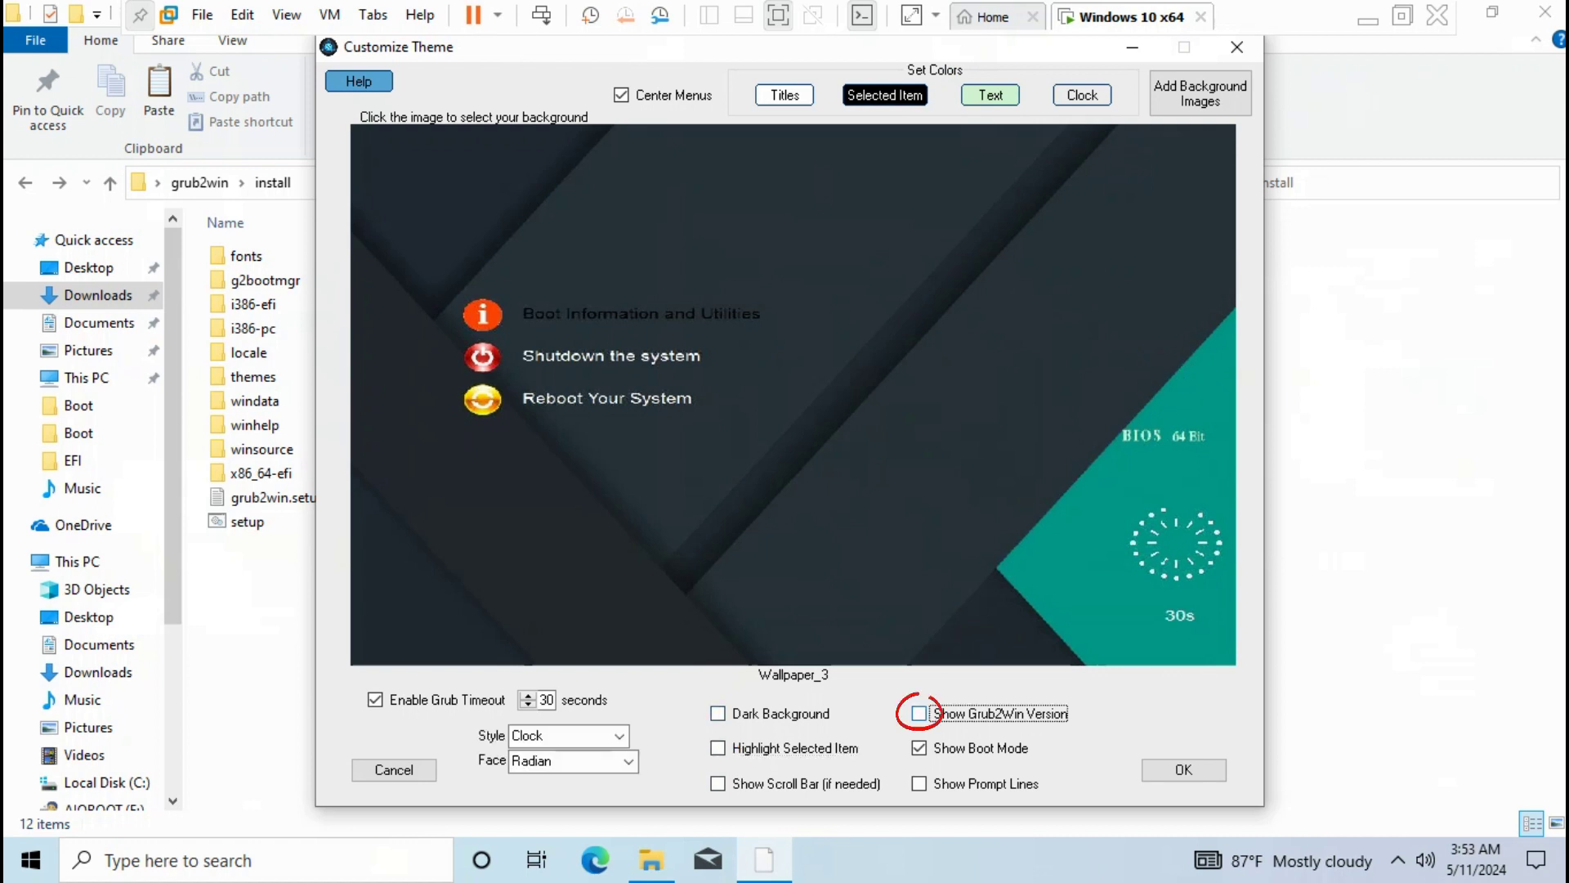
click(920, 746)
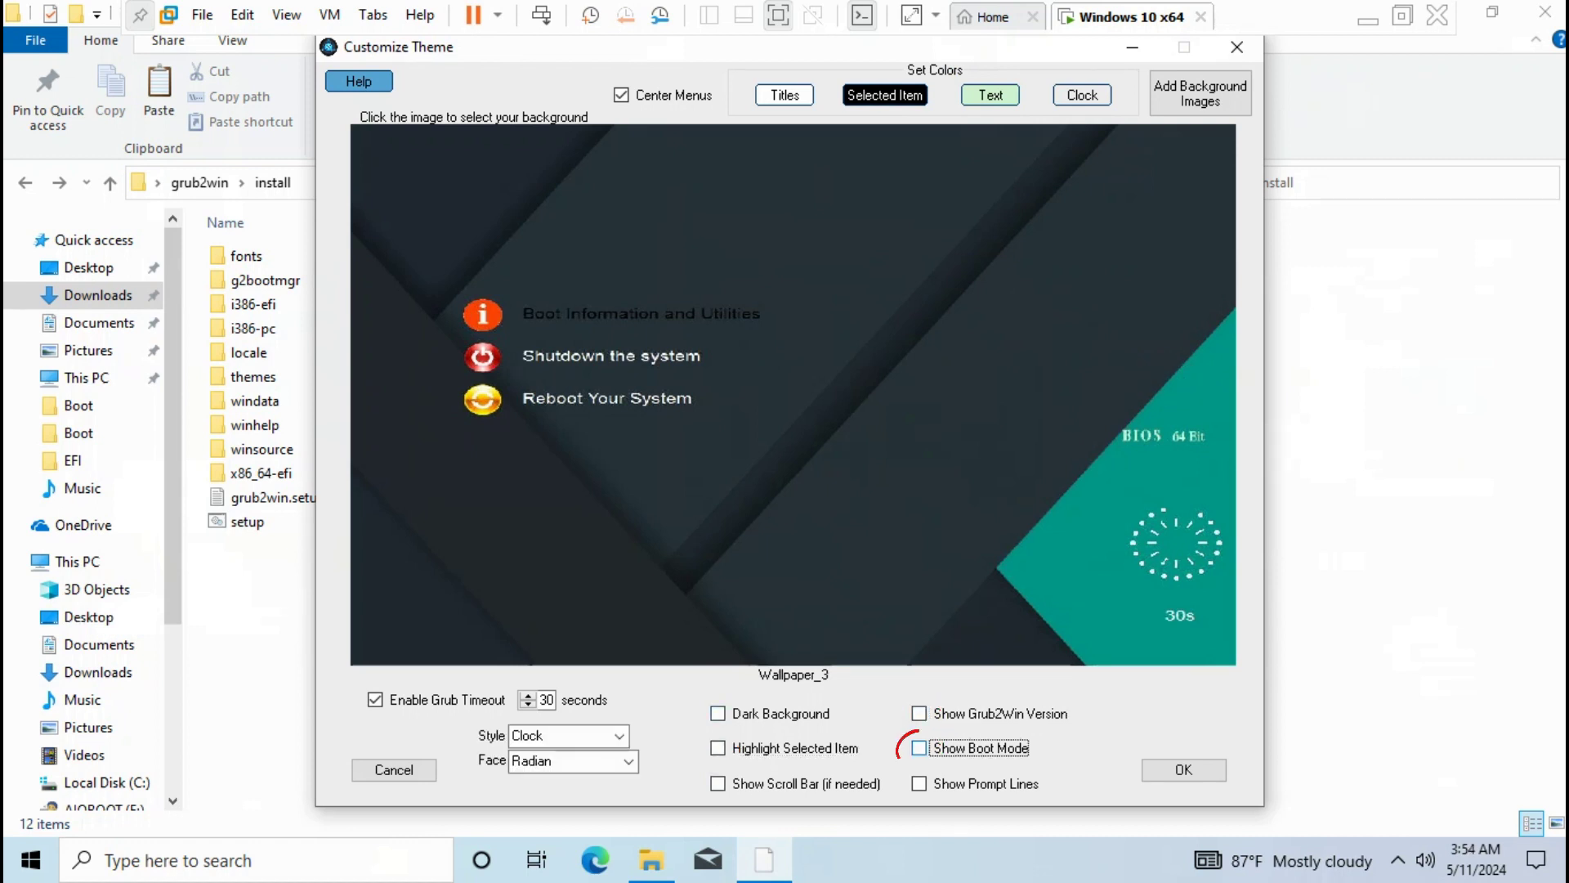
Lower the timeout to 15 seconds with a Progress Bar countdown style and keep the theme
click(529, 705)
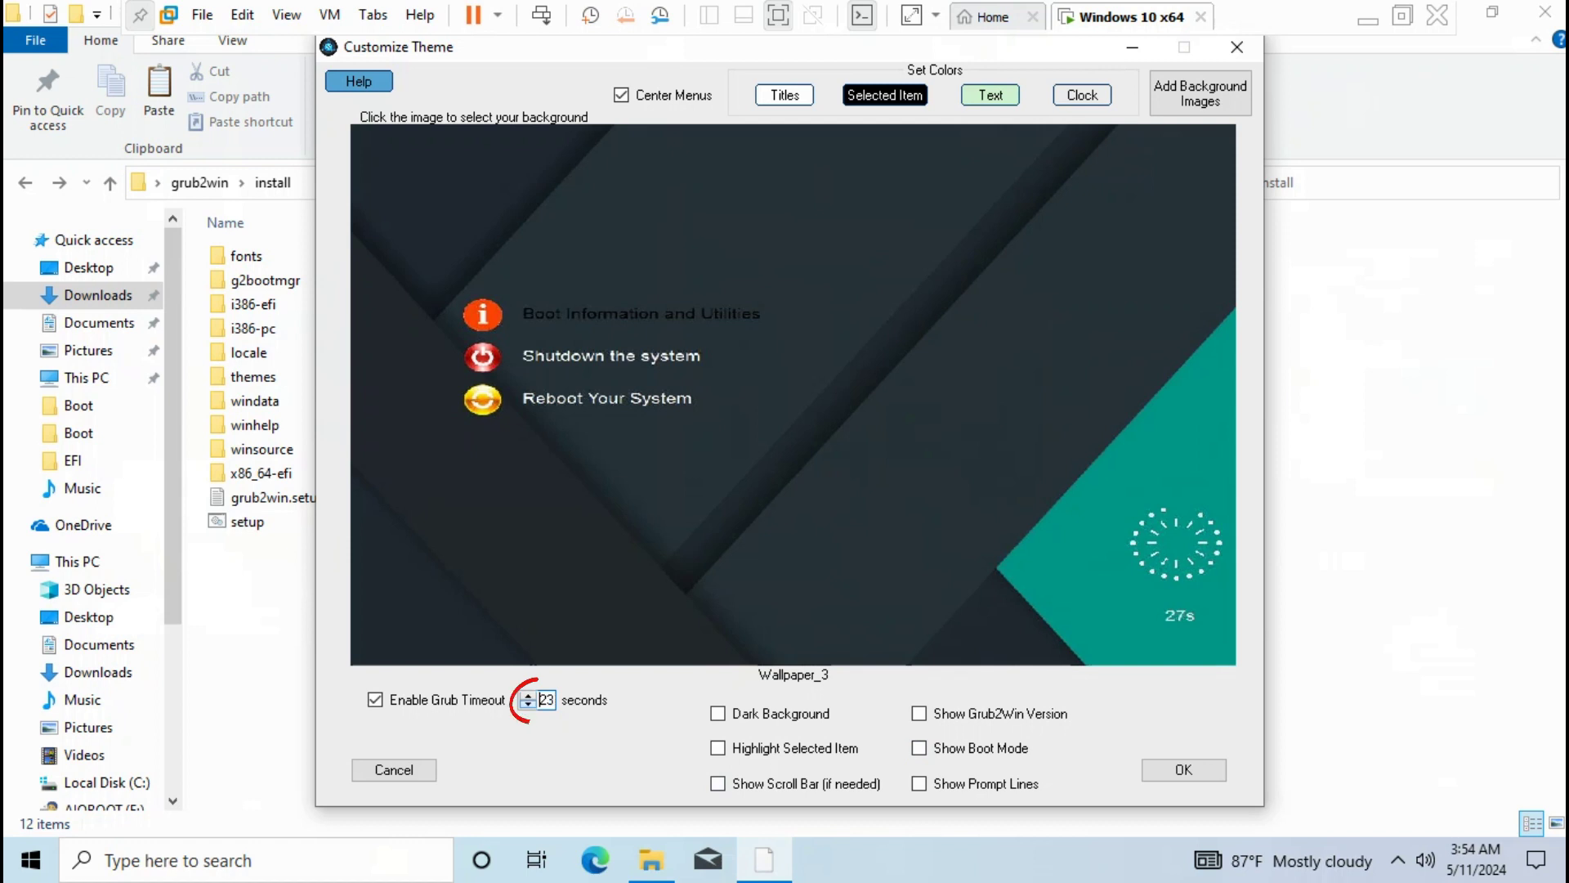
click(528, 705)
click(528, 705)
click(528, 703)
click(620, 736)
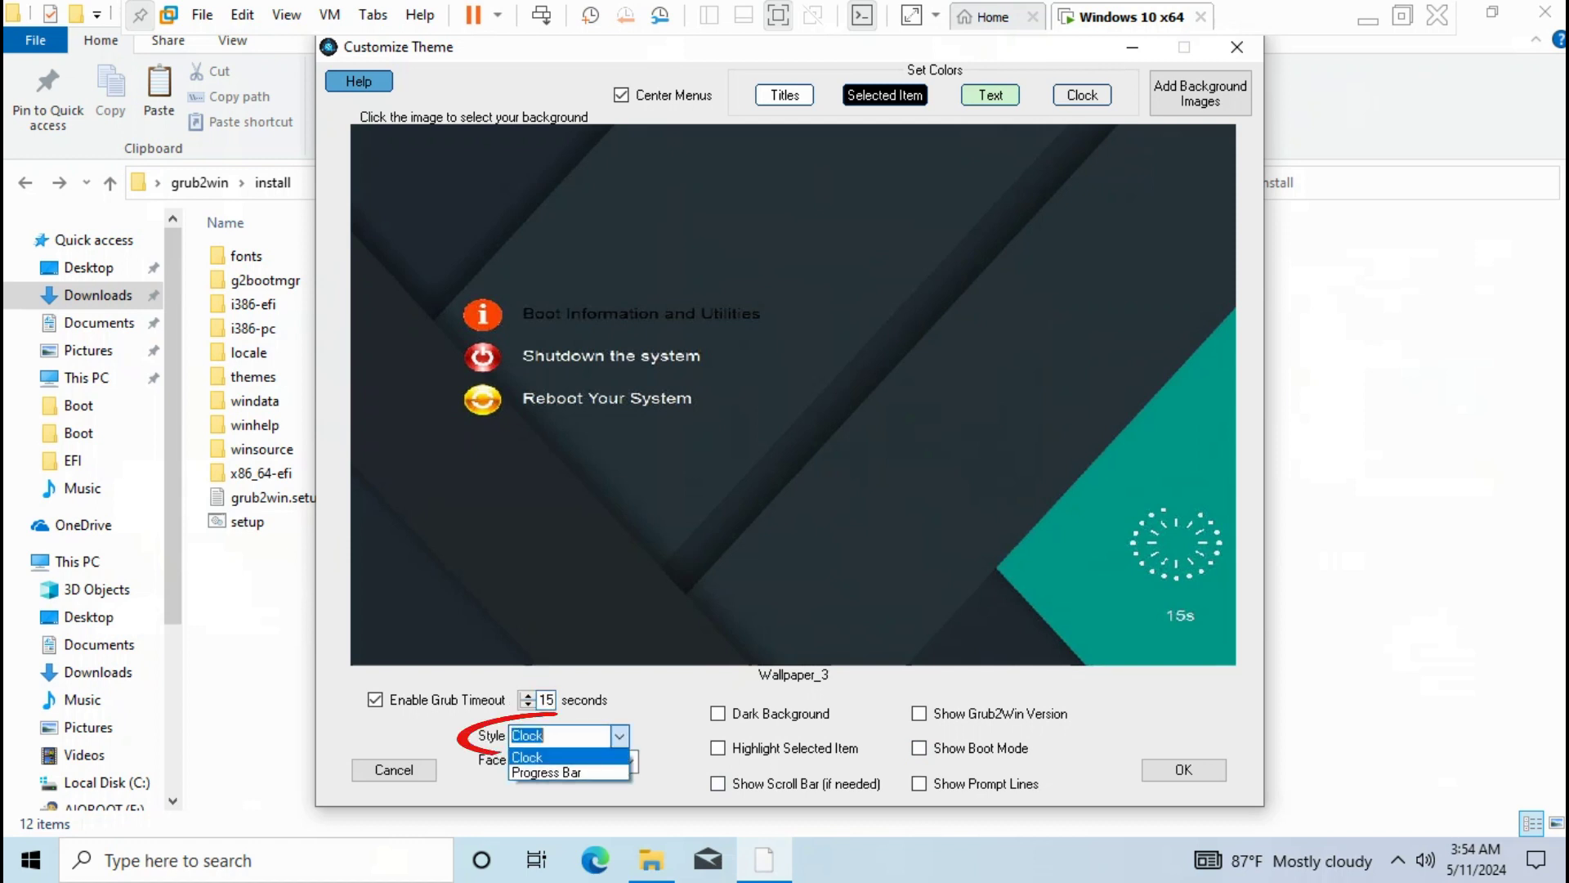
click(560, 769)
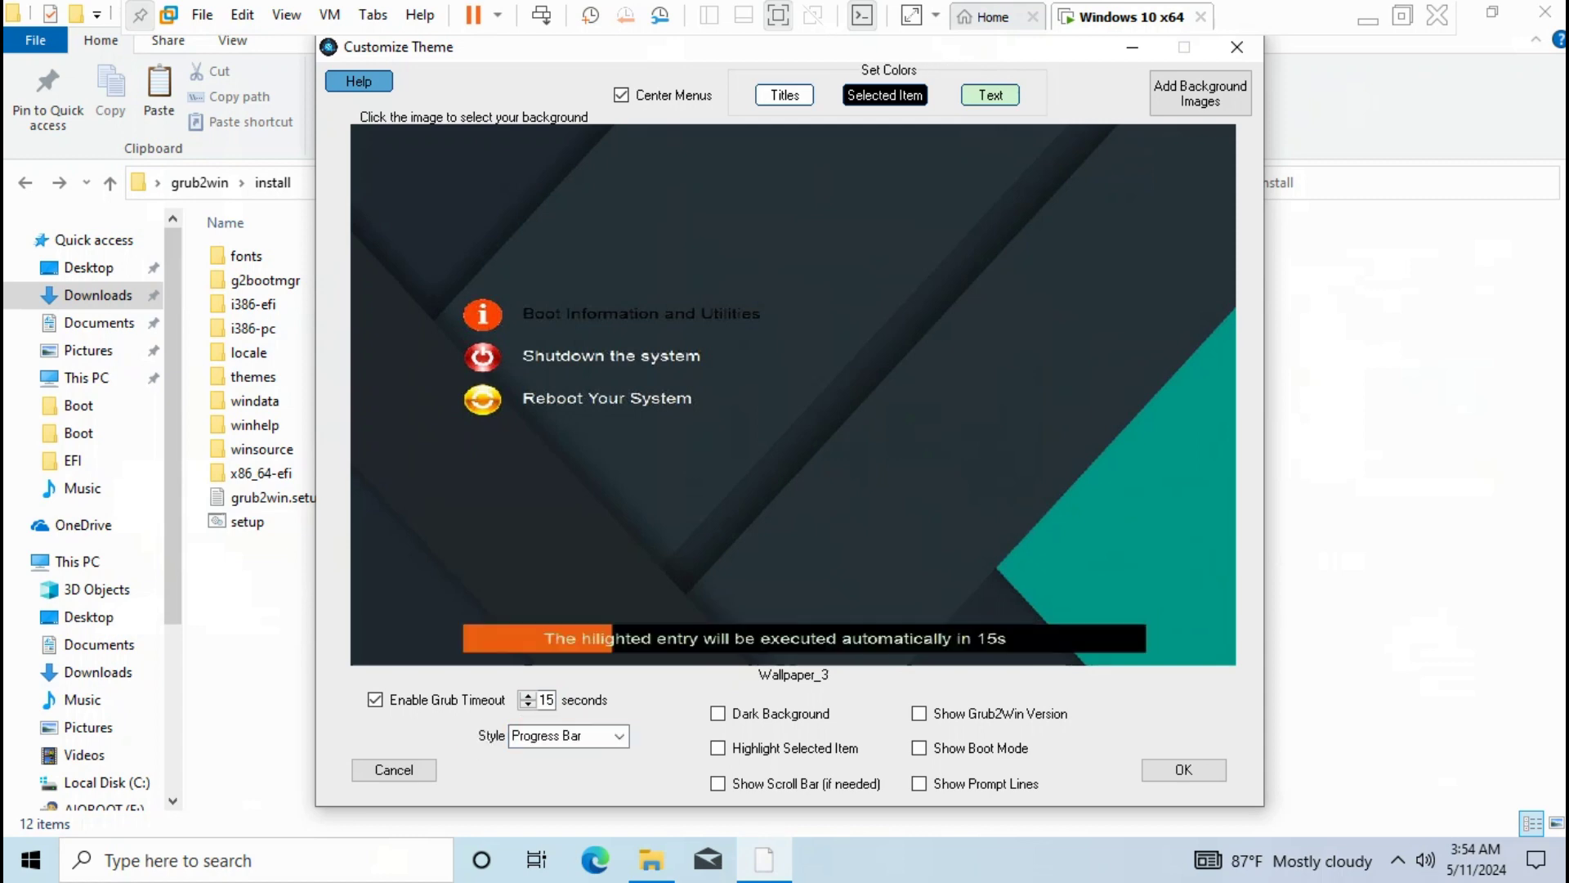
click(1183, 769)
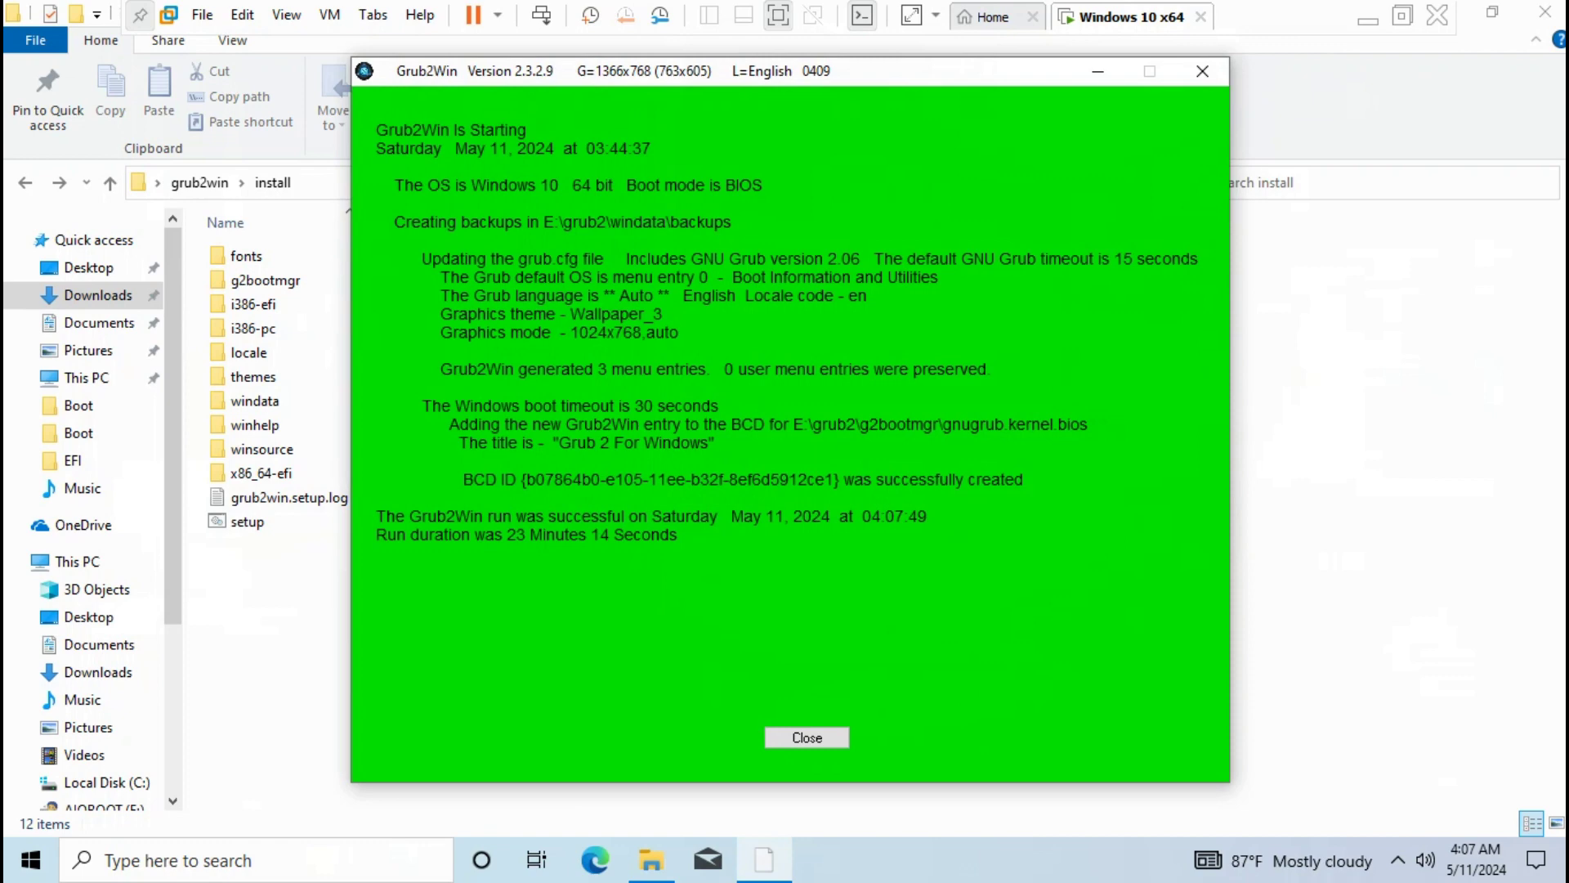
Close the green results summary after the Grub2Win settings are applied
click(807, 737)
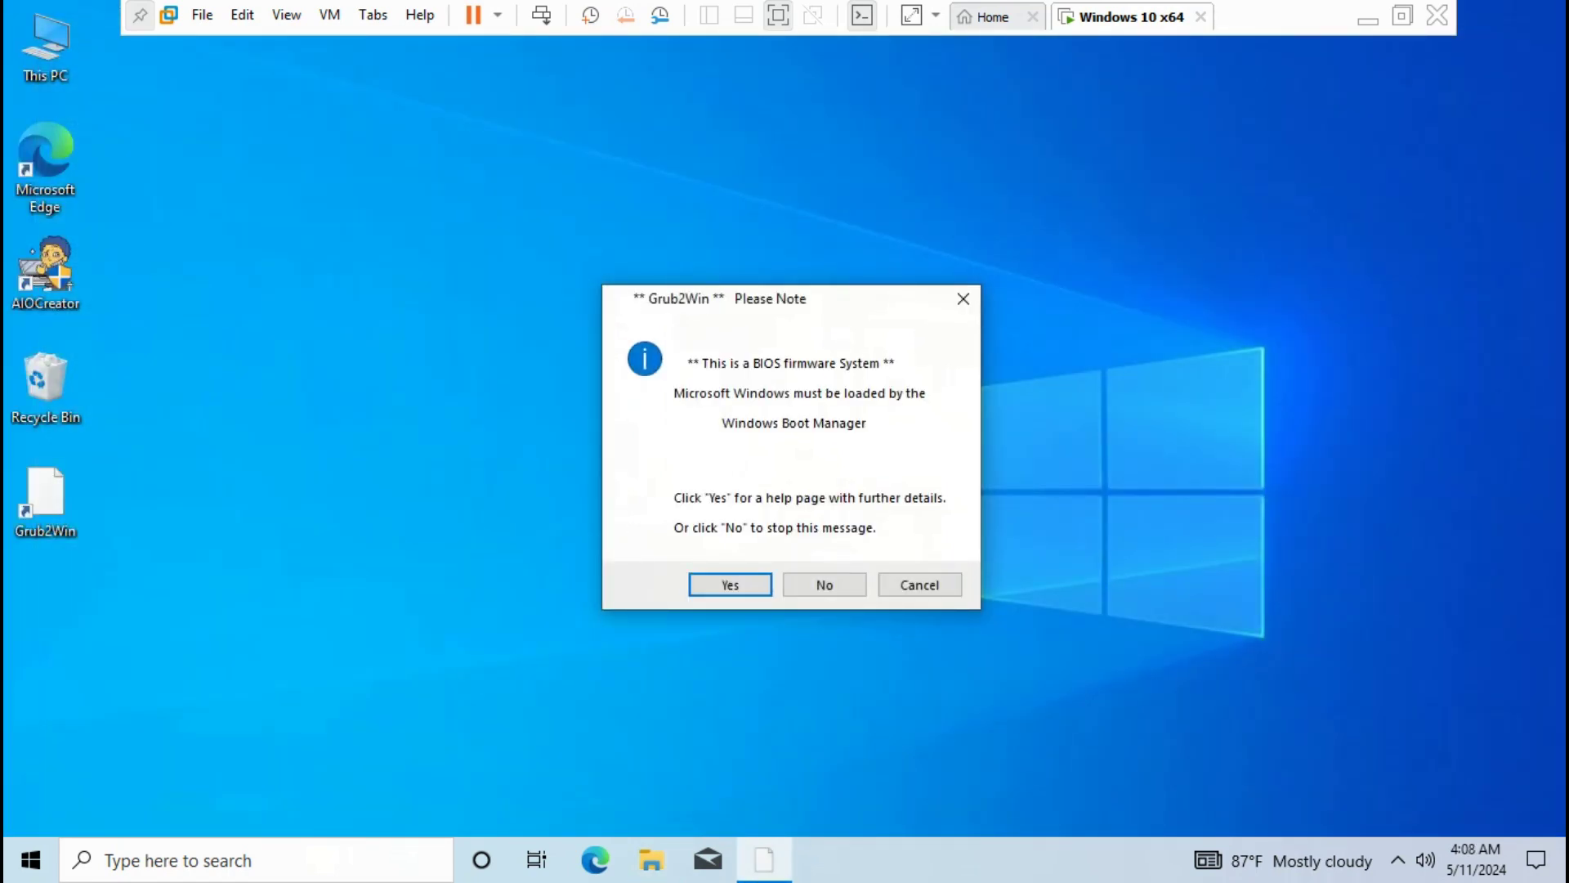
Dismiss the Please Note dialog and restart the VM from the Start menu's Power options
key(Escape)
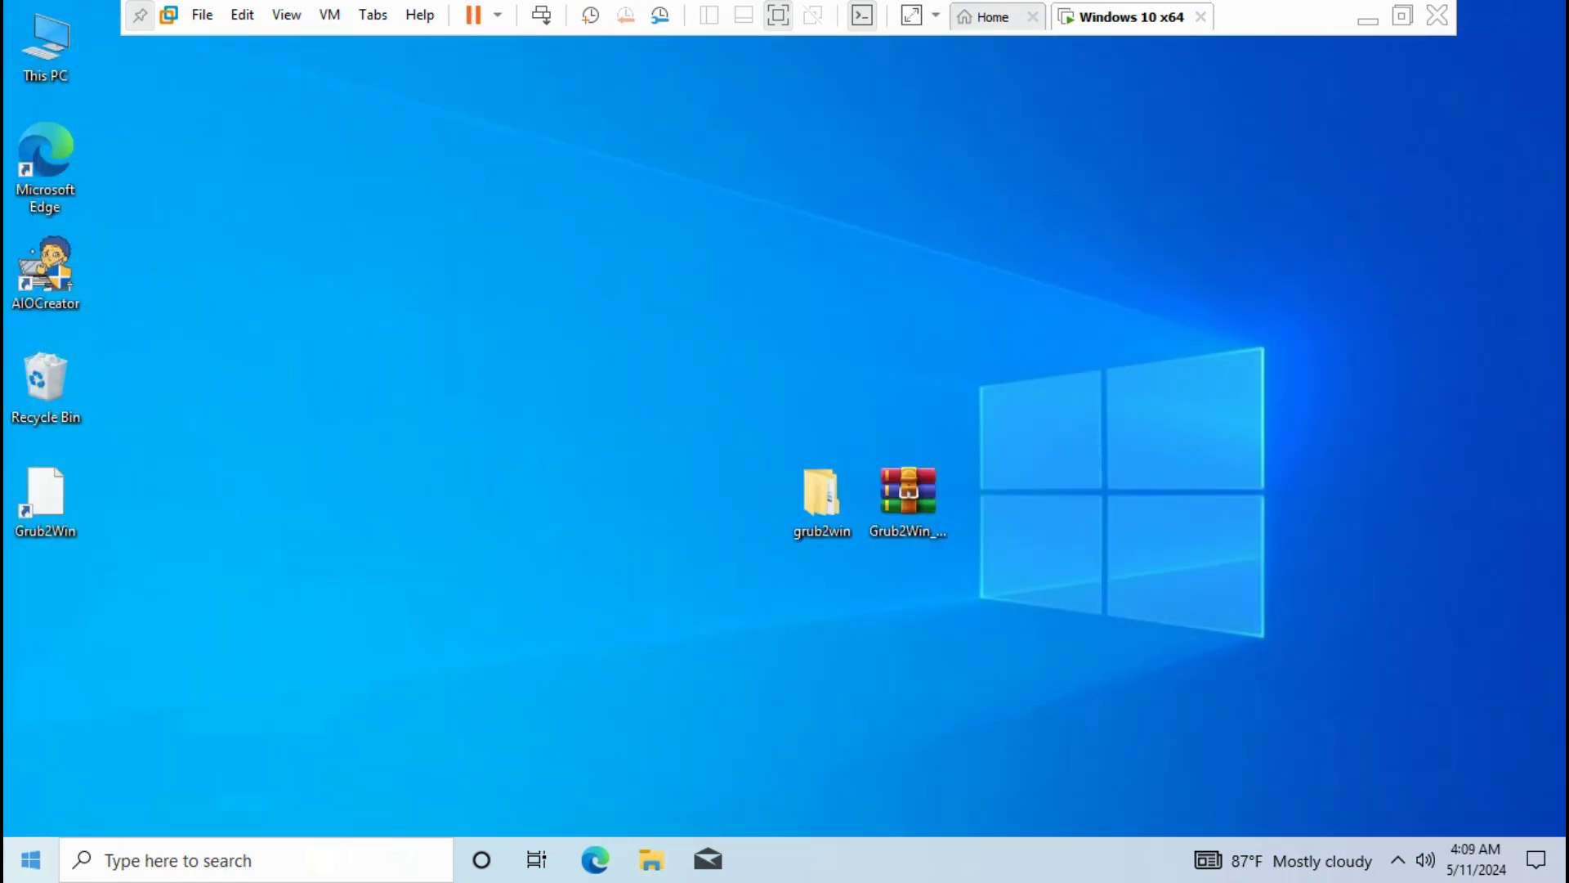
click(31, 860)
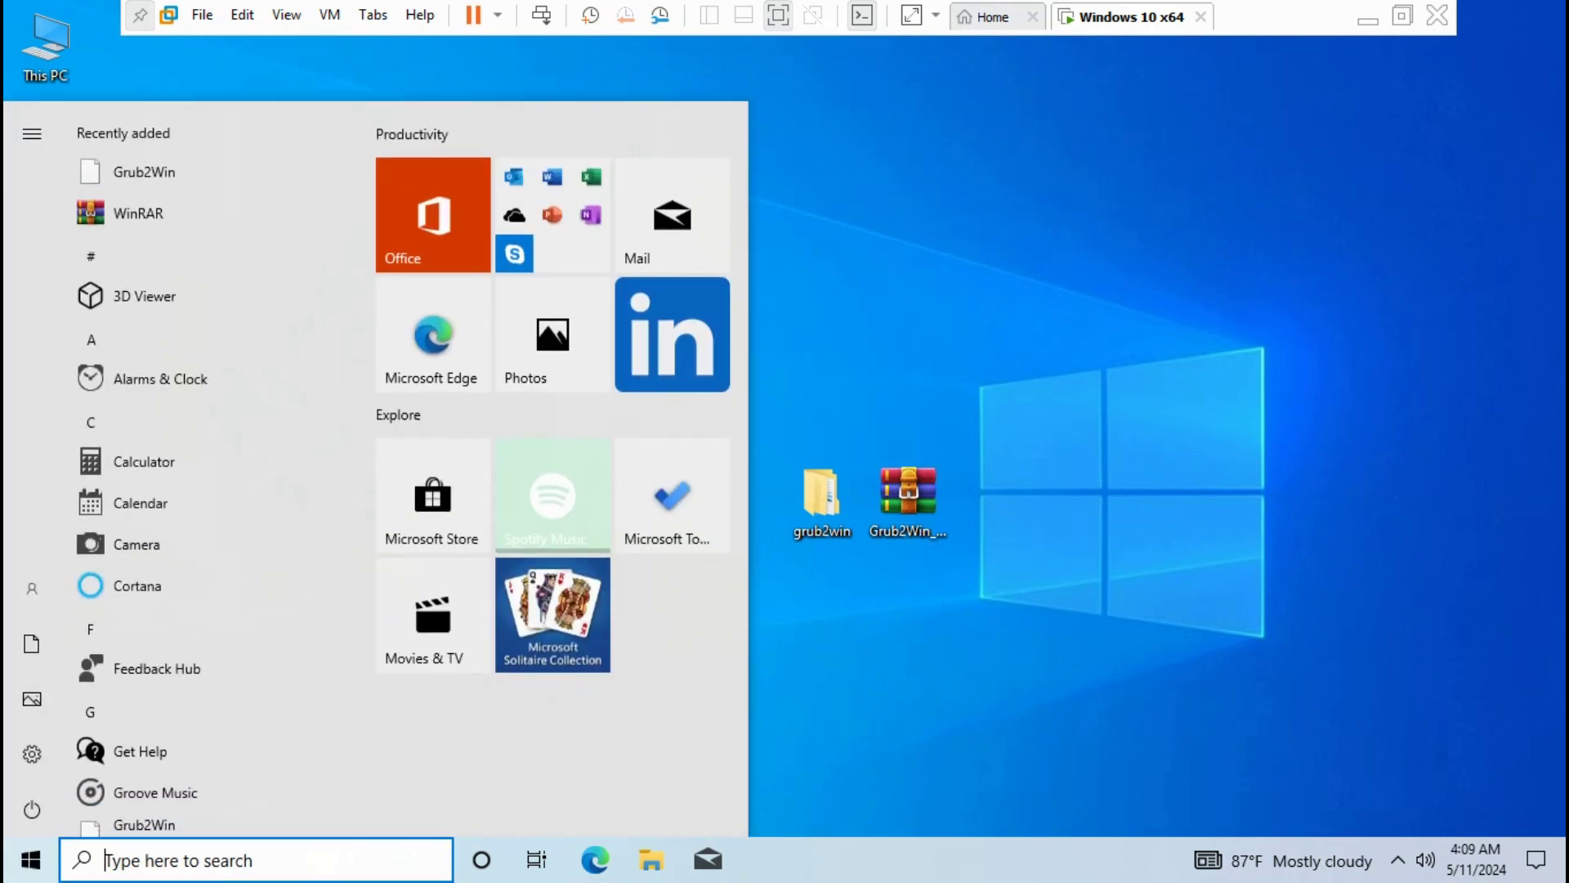
click(31, 809)
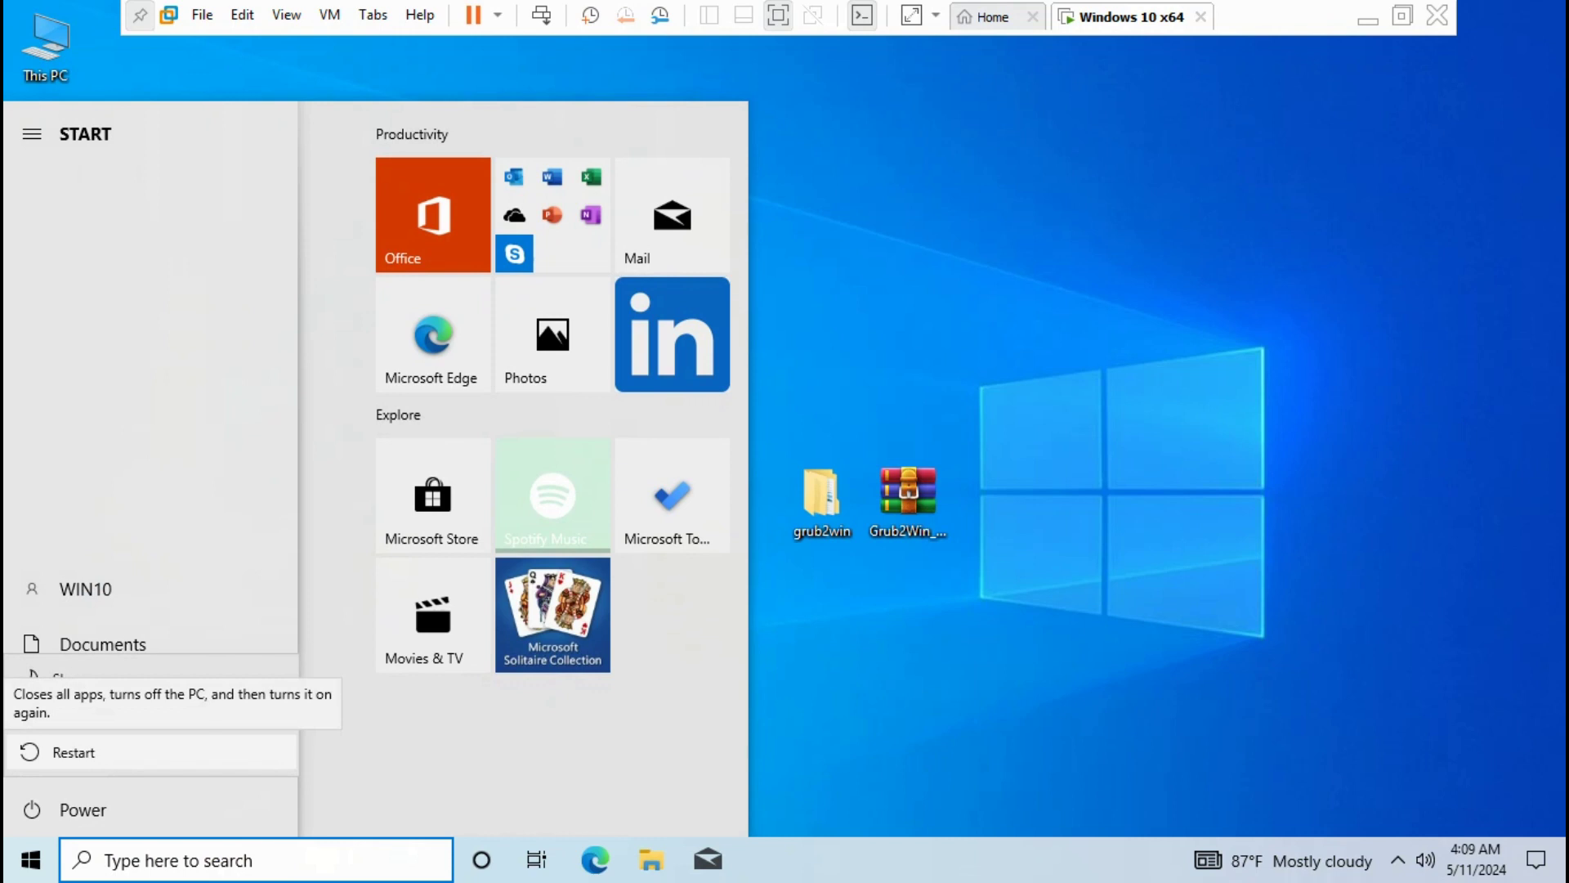
key(Escape)
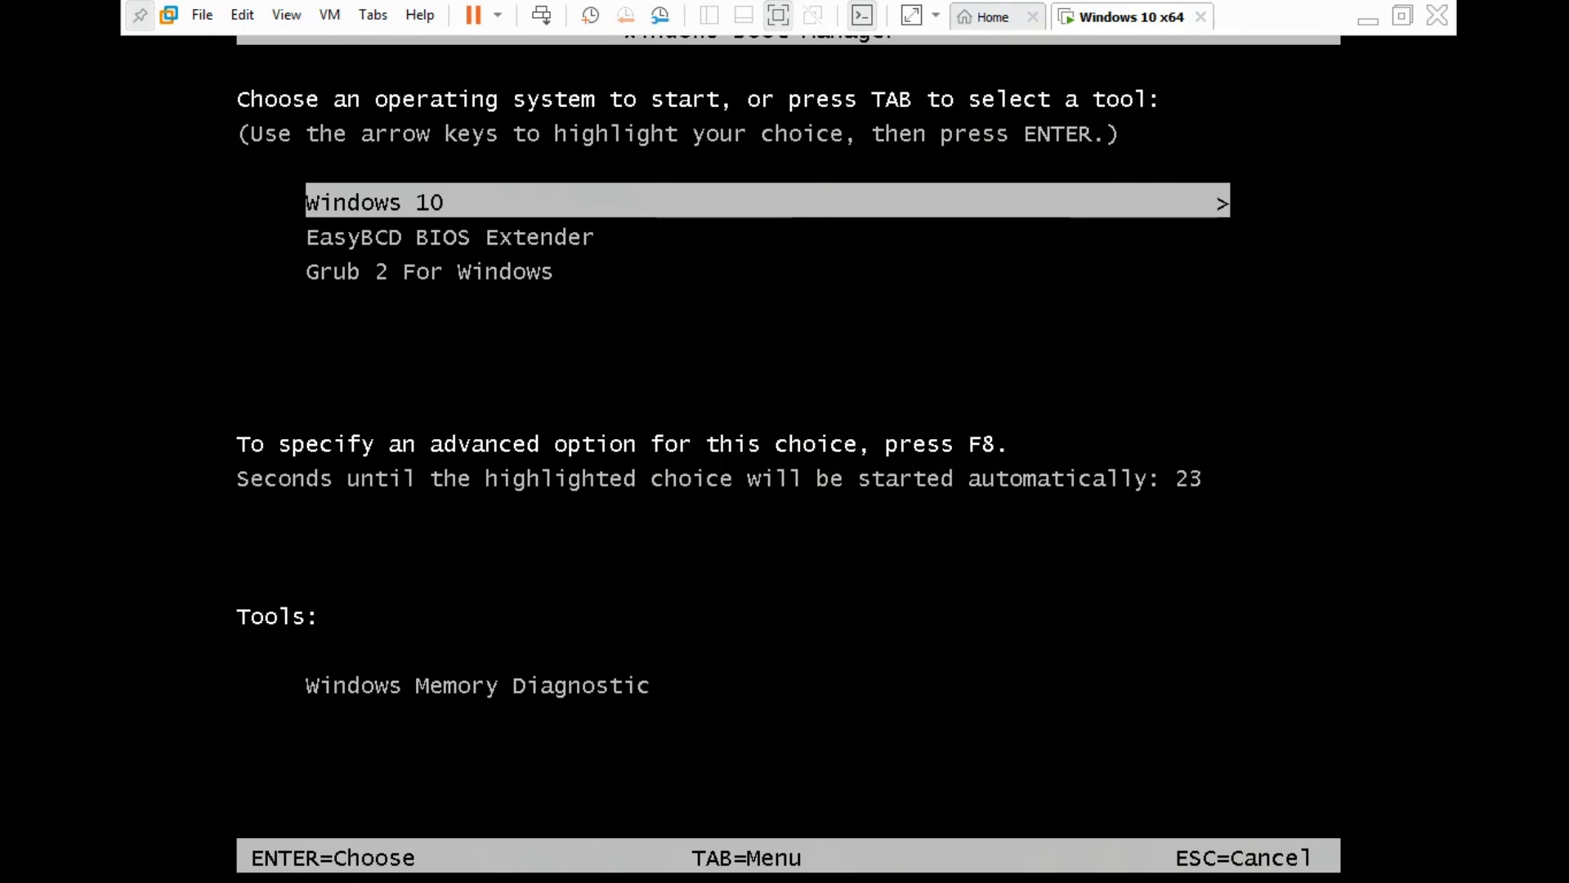
Select Grub 2 For Windows in Windows Boot Manager, then Boot Information and Utilities
key(Down)
key(Down)
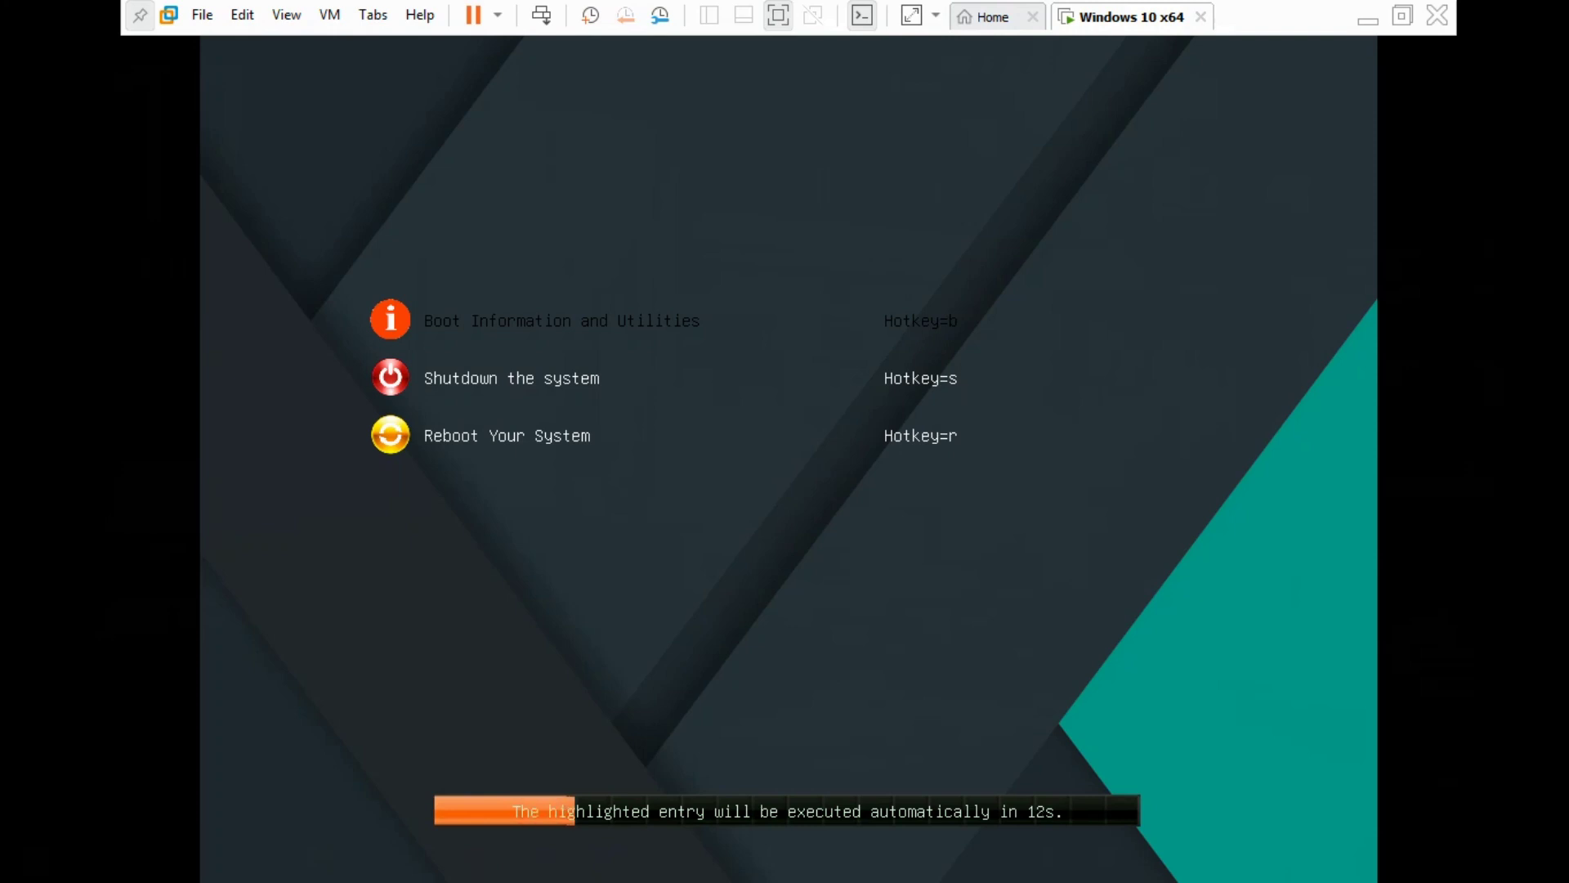
key(Down)
key(Down)
key(Up)
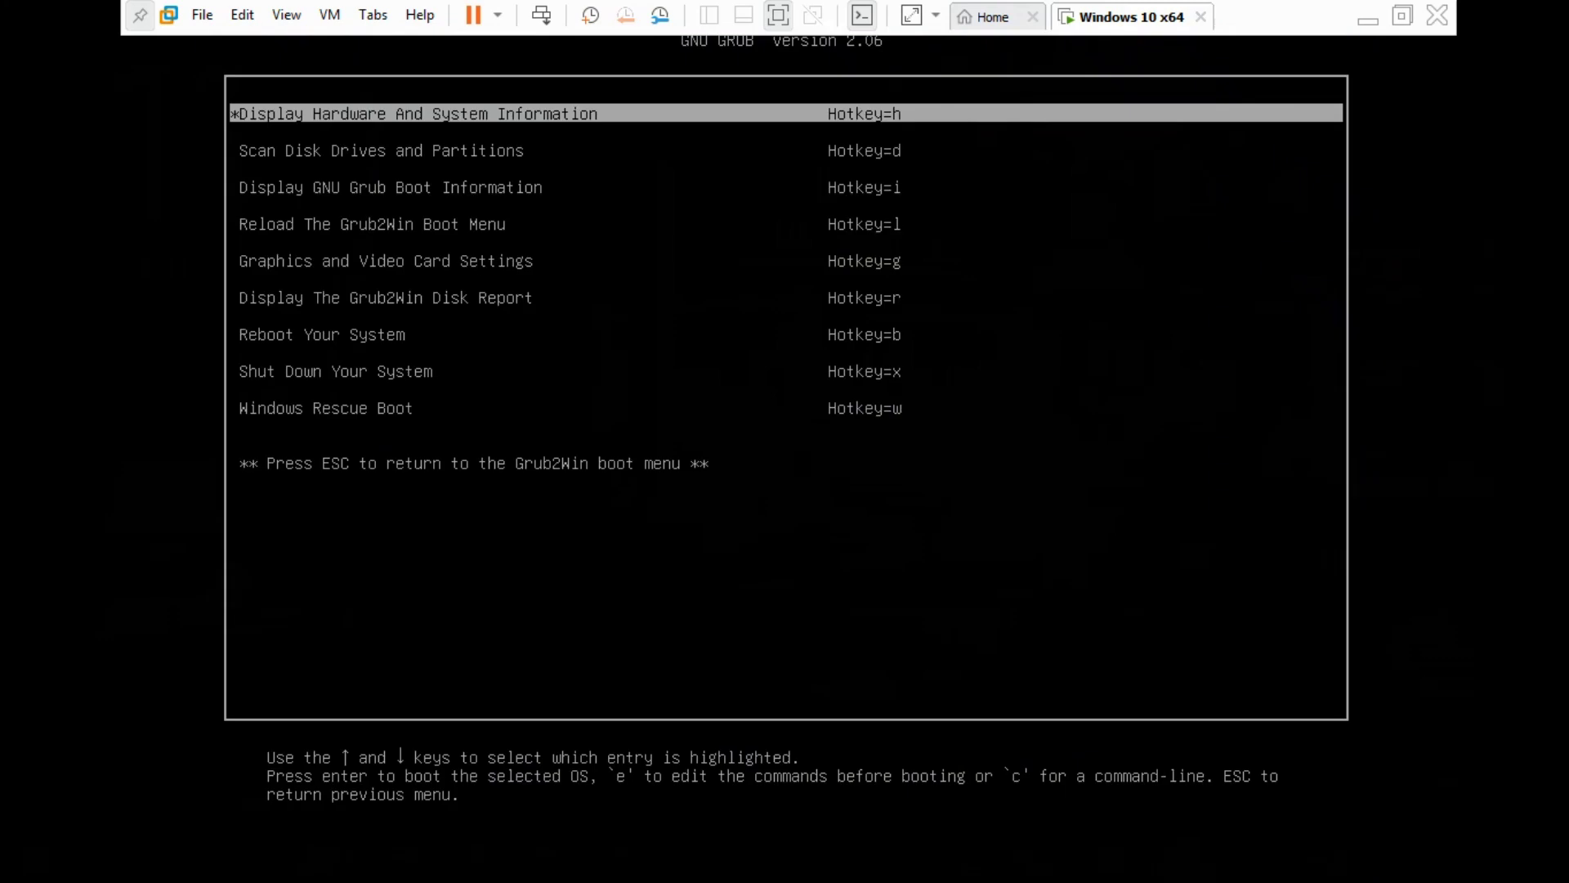
Start Windows Rescue Boot, skip the countdown and dismiss the lock screen to reach the desktop
key(End)
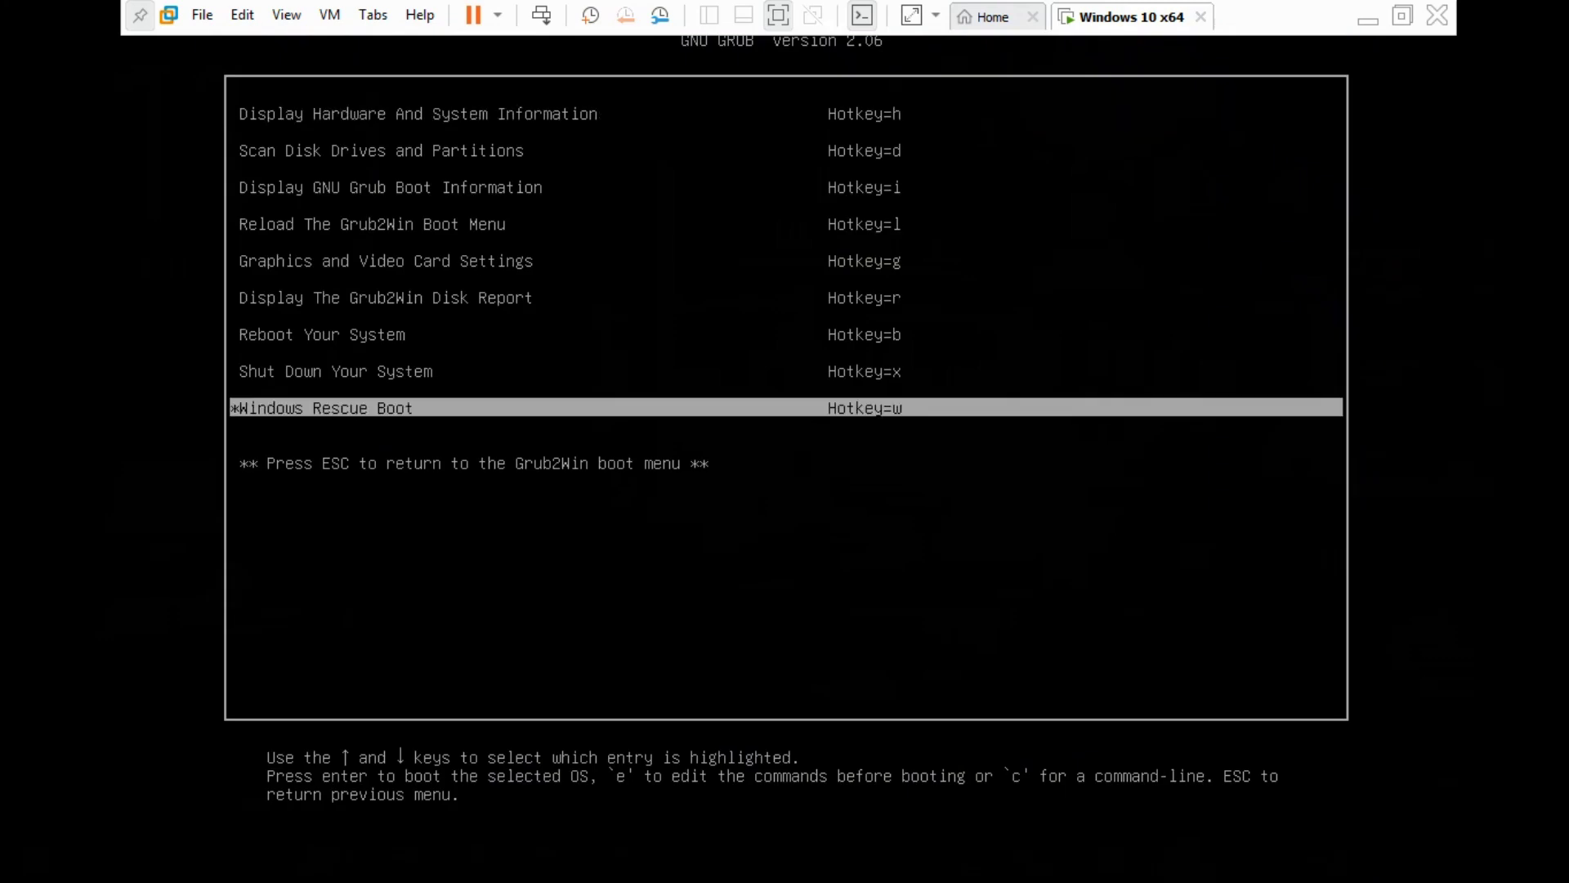
key(Return)
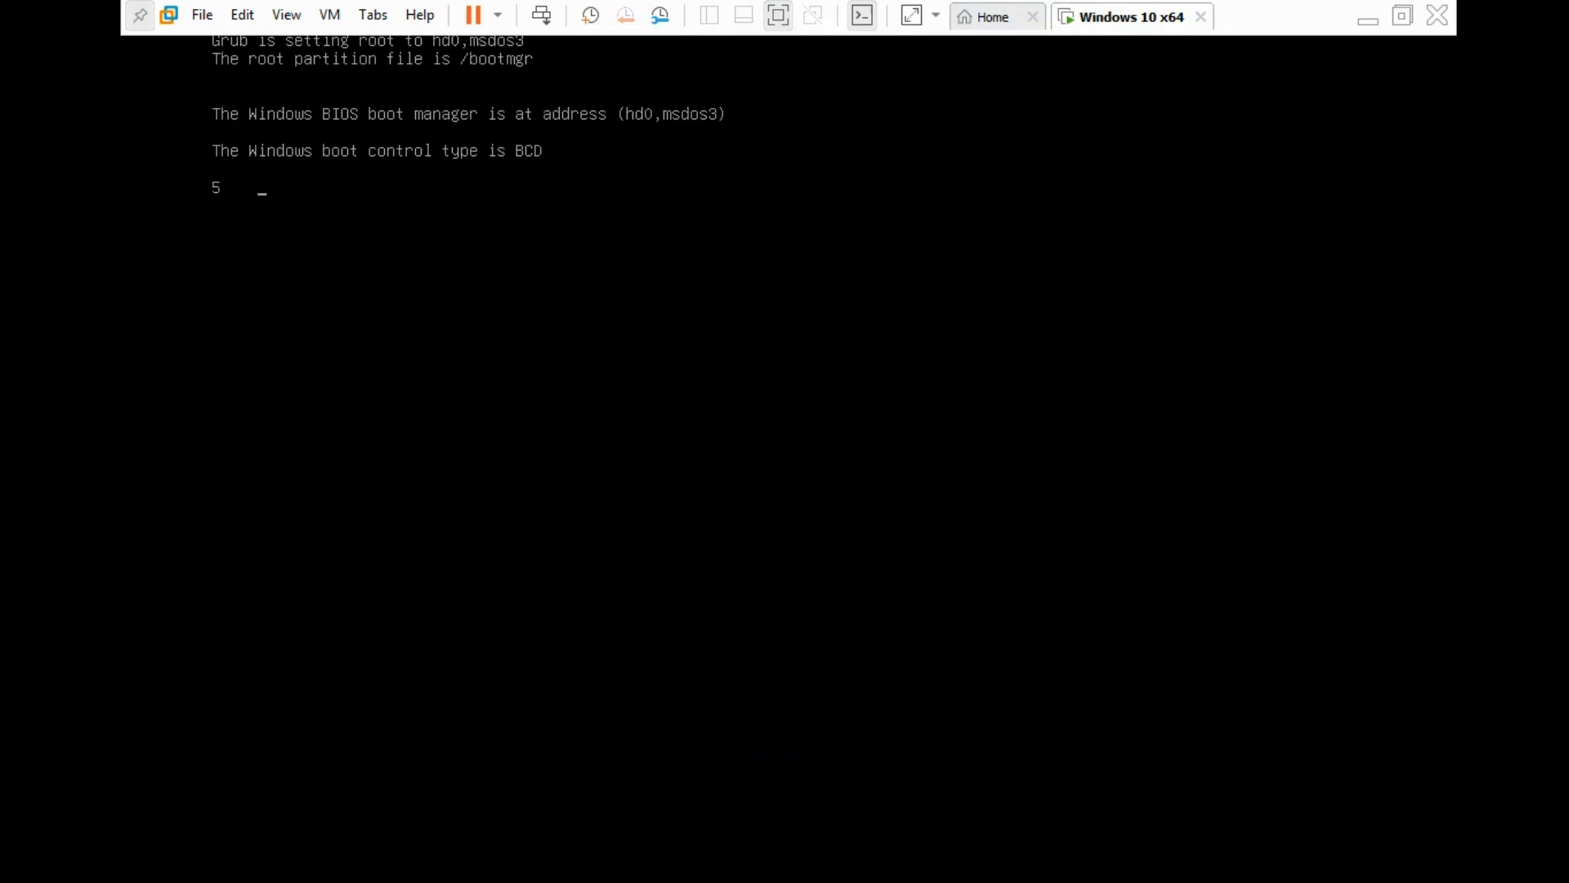
key(Return)
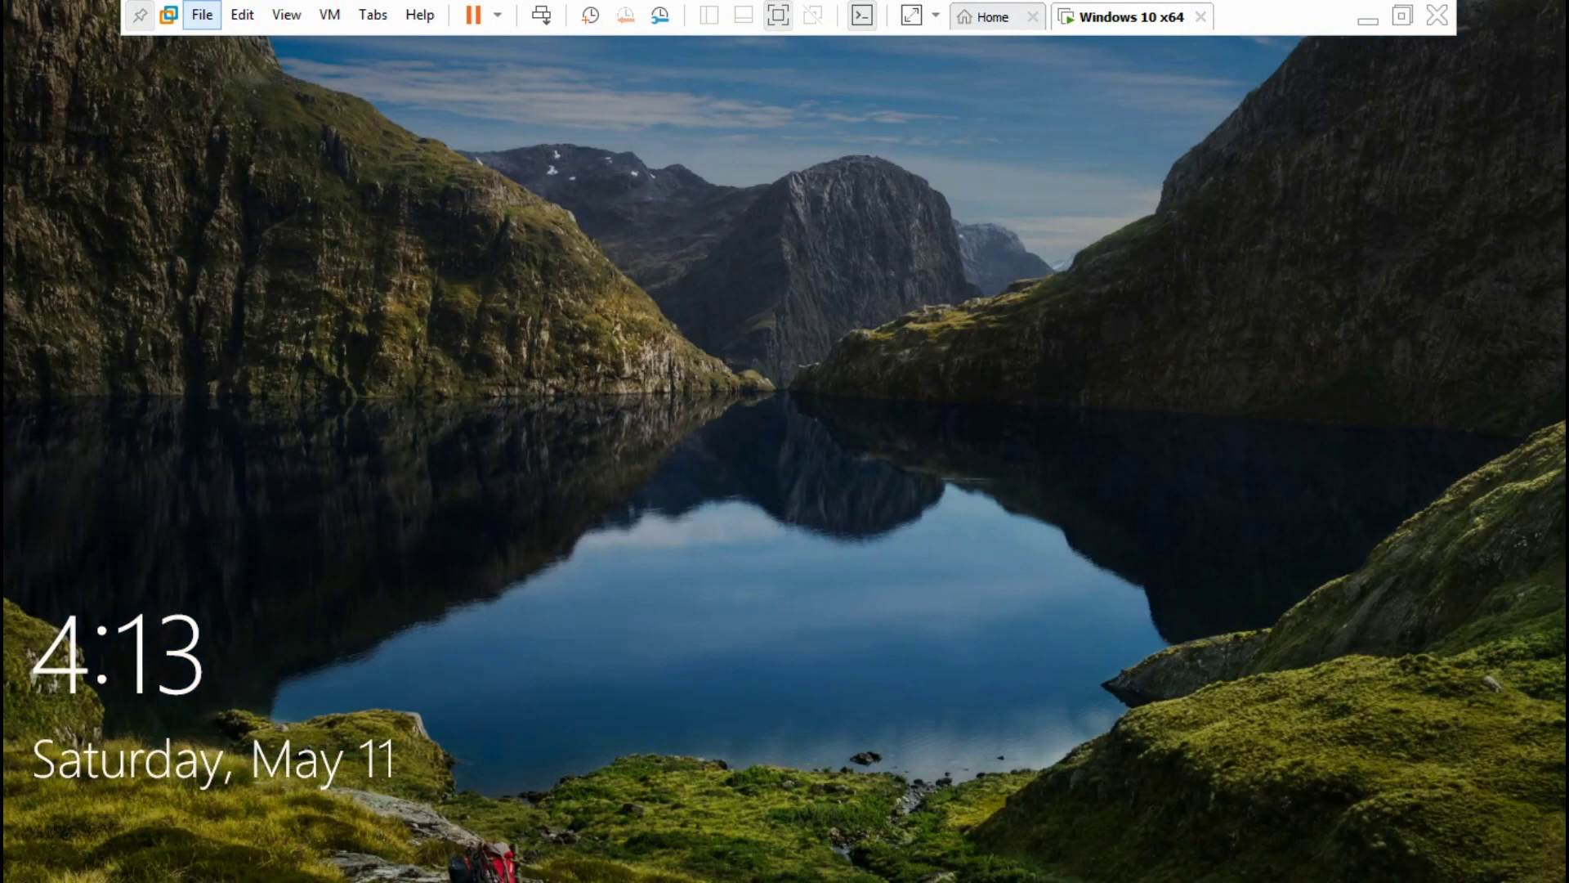
key(Return)
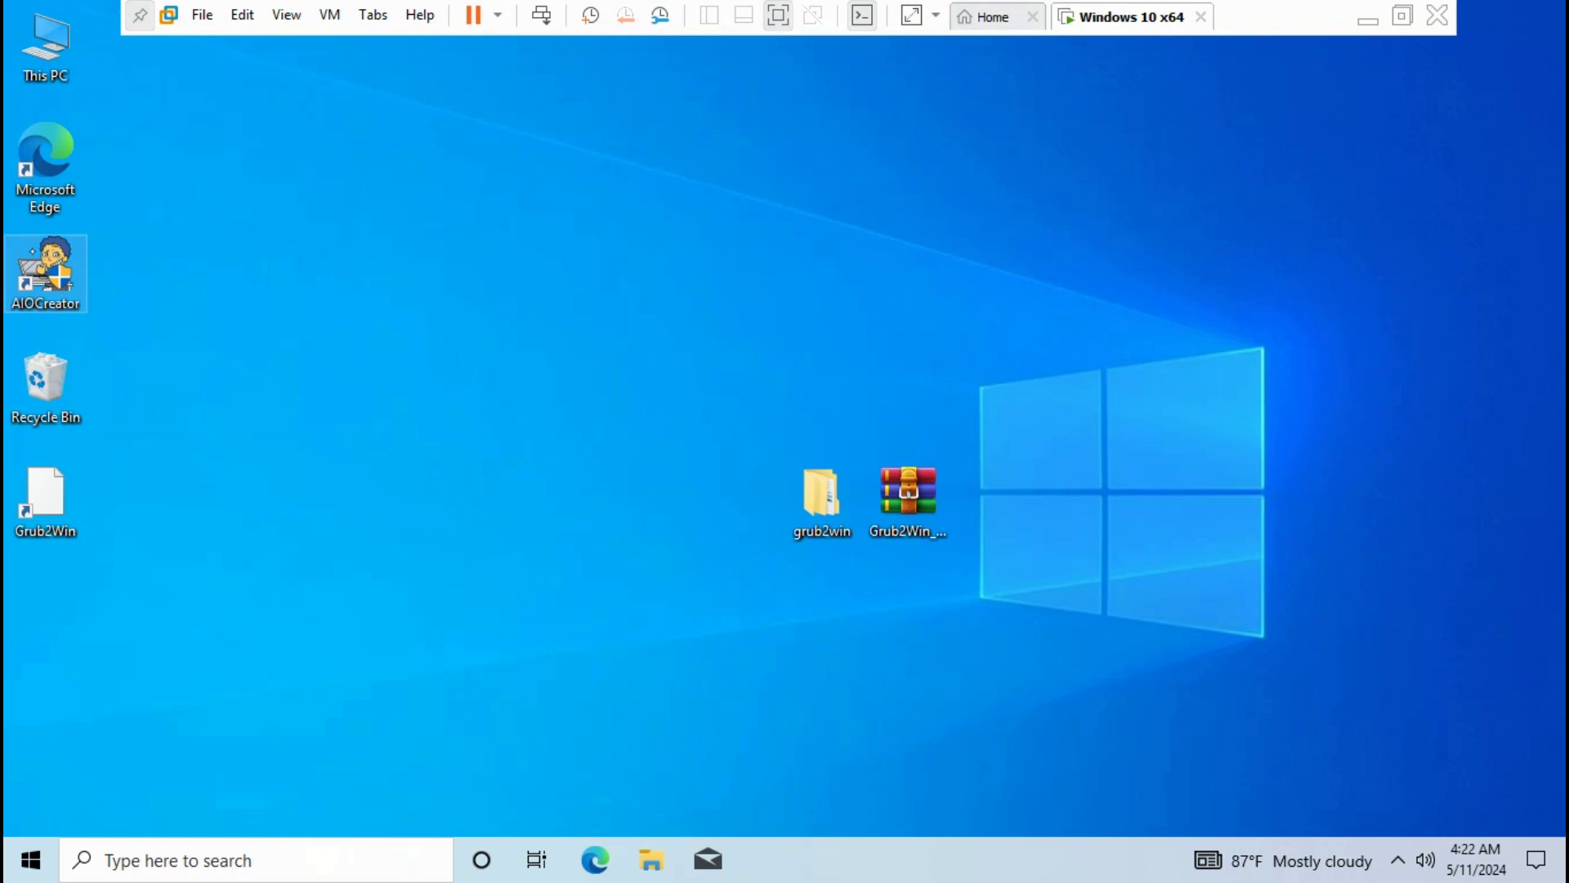
Launch AIO Boot Creator as administrator and start BOOTICE from its Tools collection
double_click(45, 272)
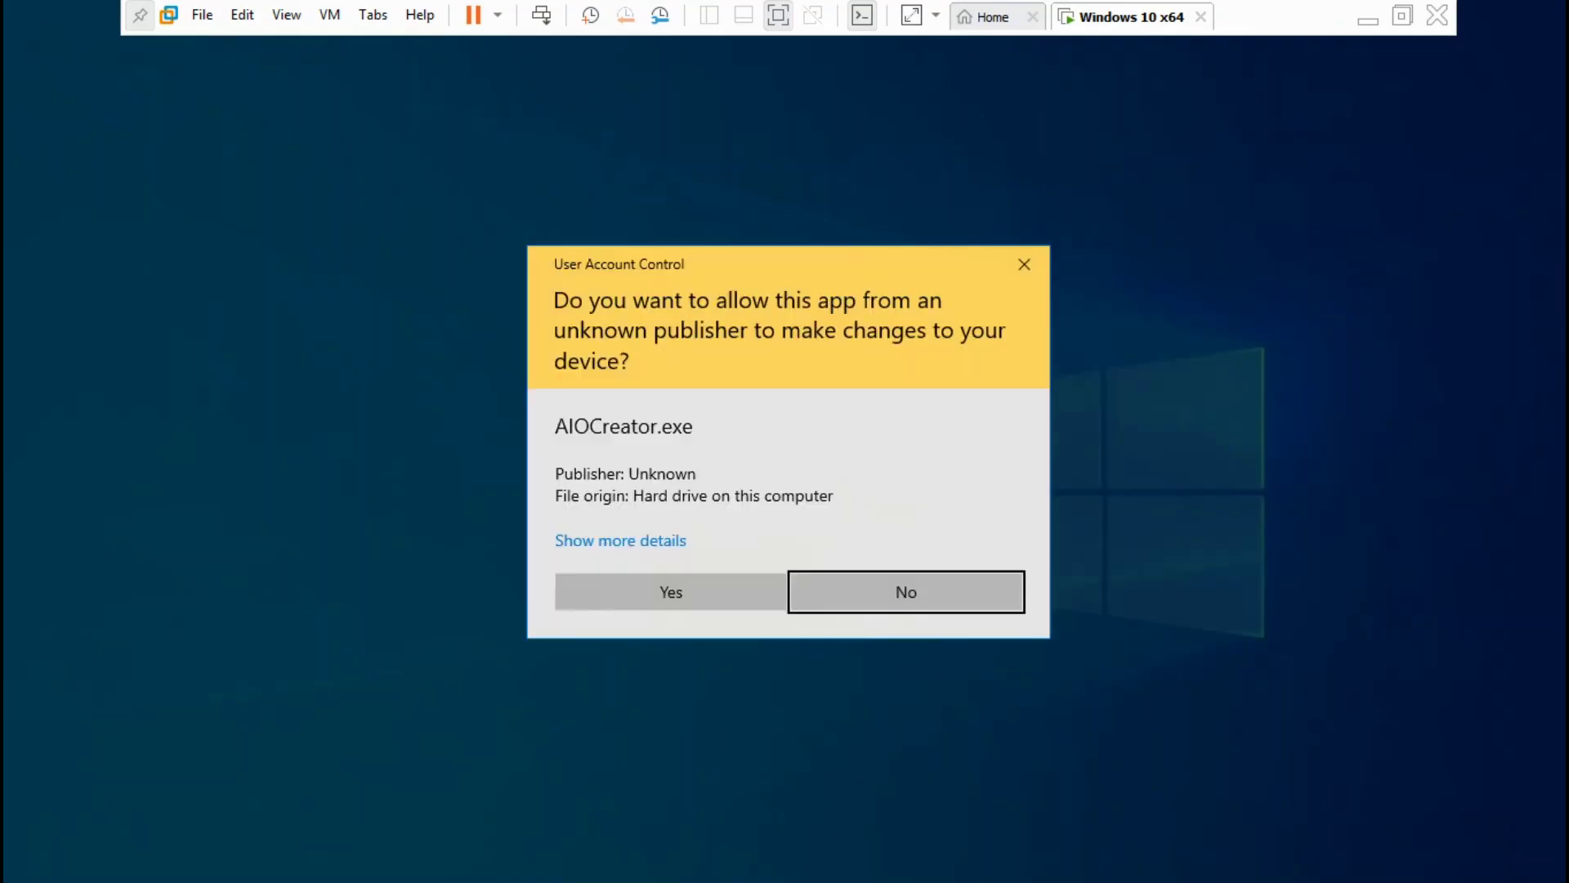
click(670, 591)
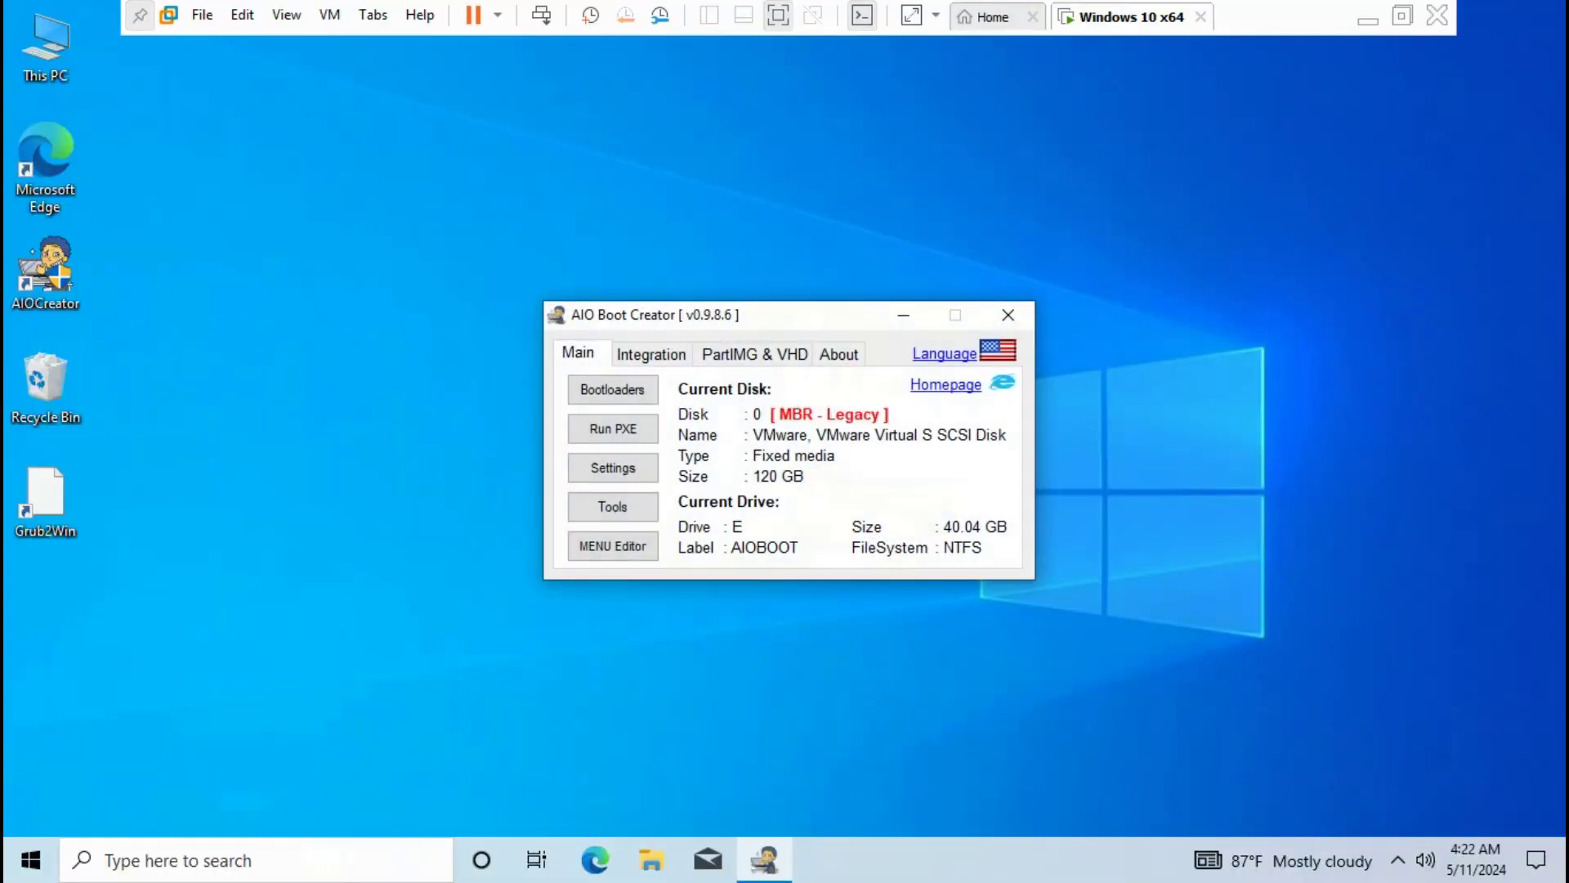
click(612, 507)
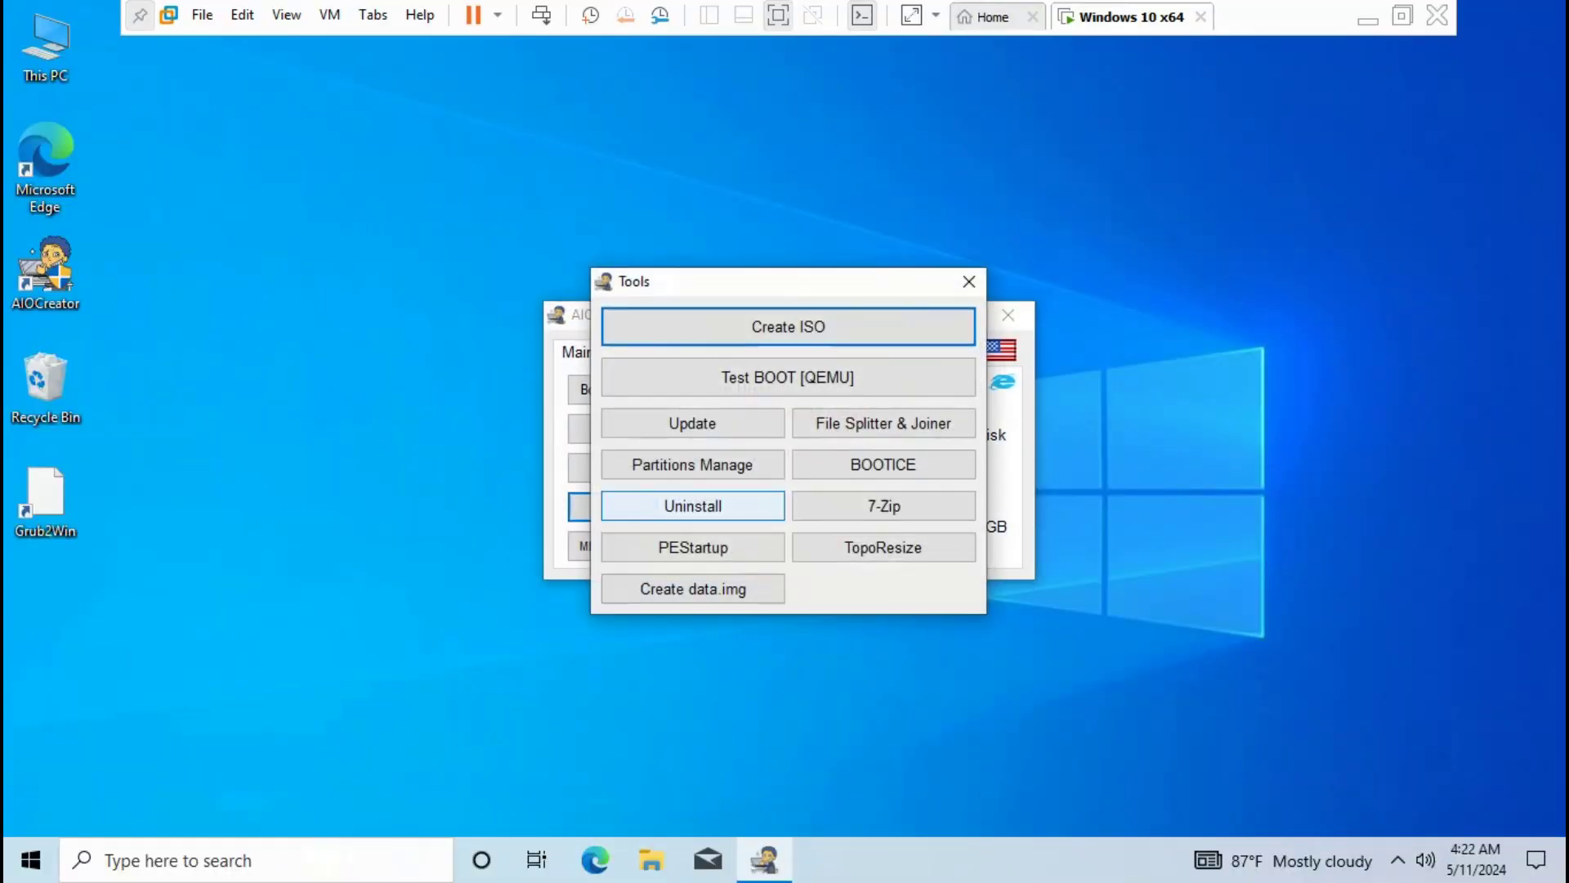
click(882, 465)
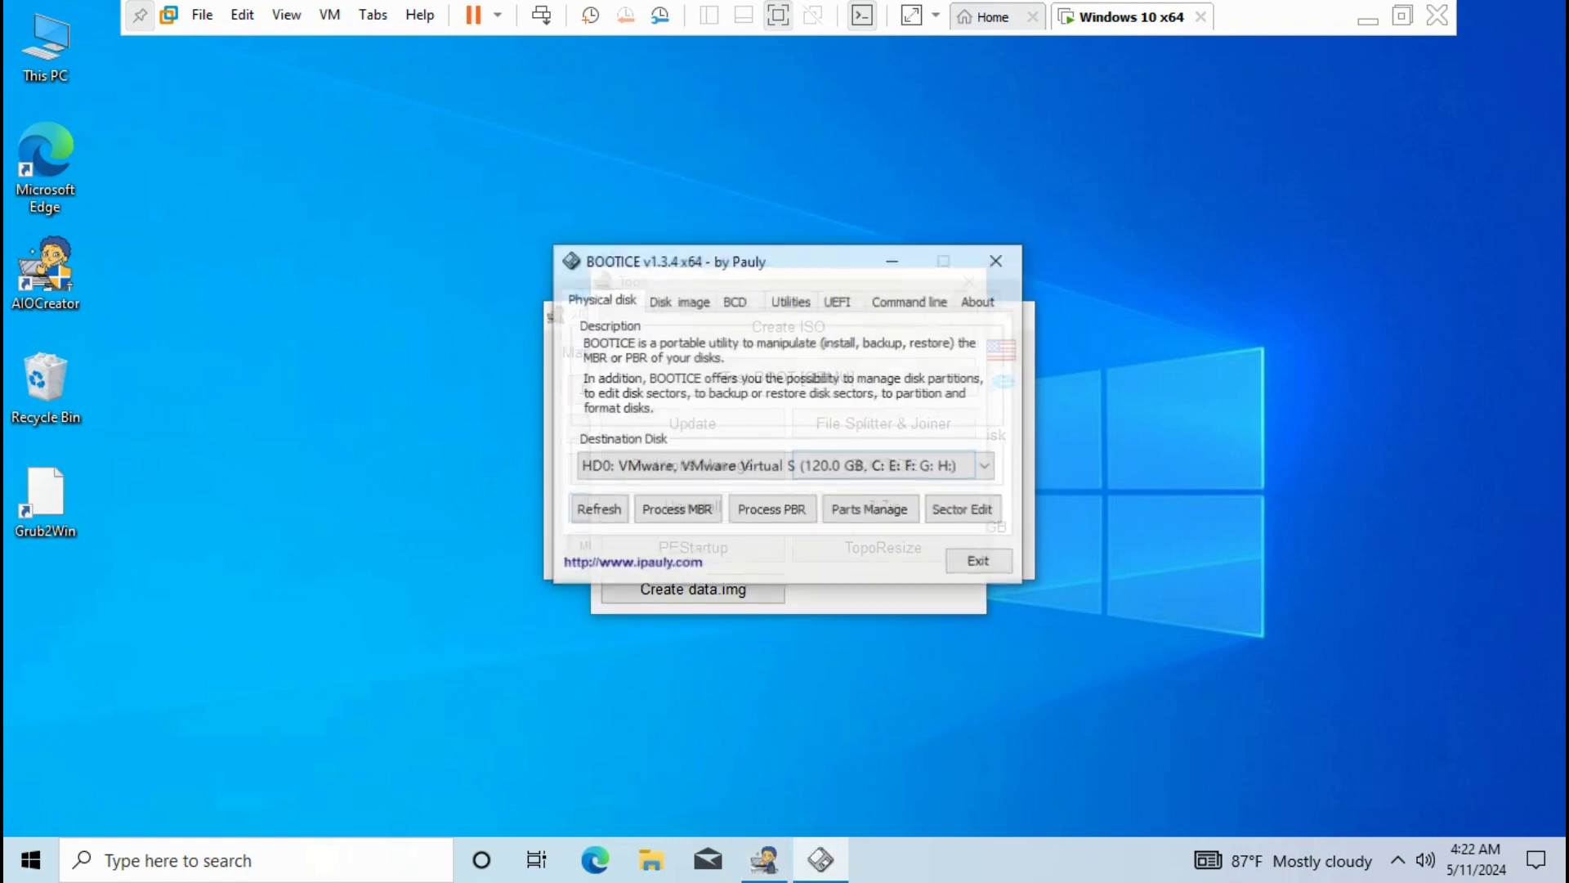
Switch BOOTICE to the BCD tab and enter Easy mode, listing the current system's boot entries
click(734, 300)
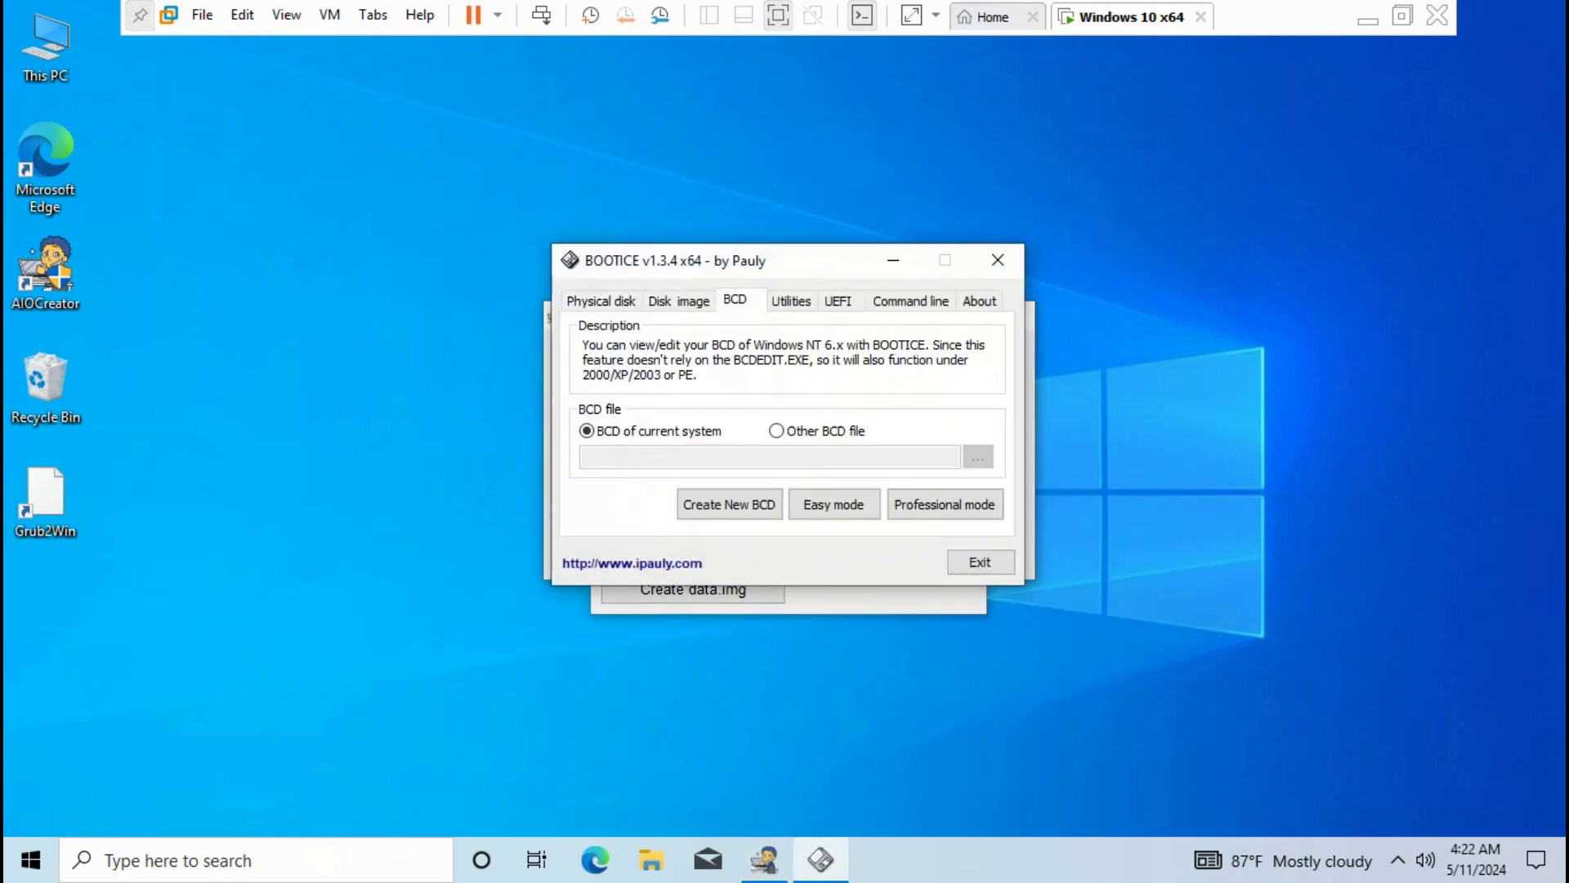
click(833, 504)
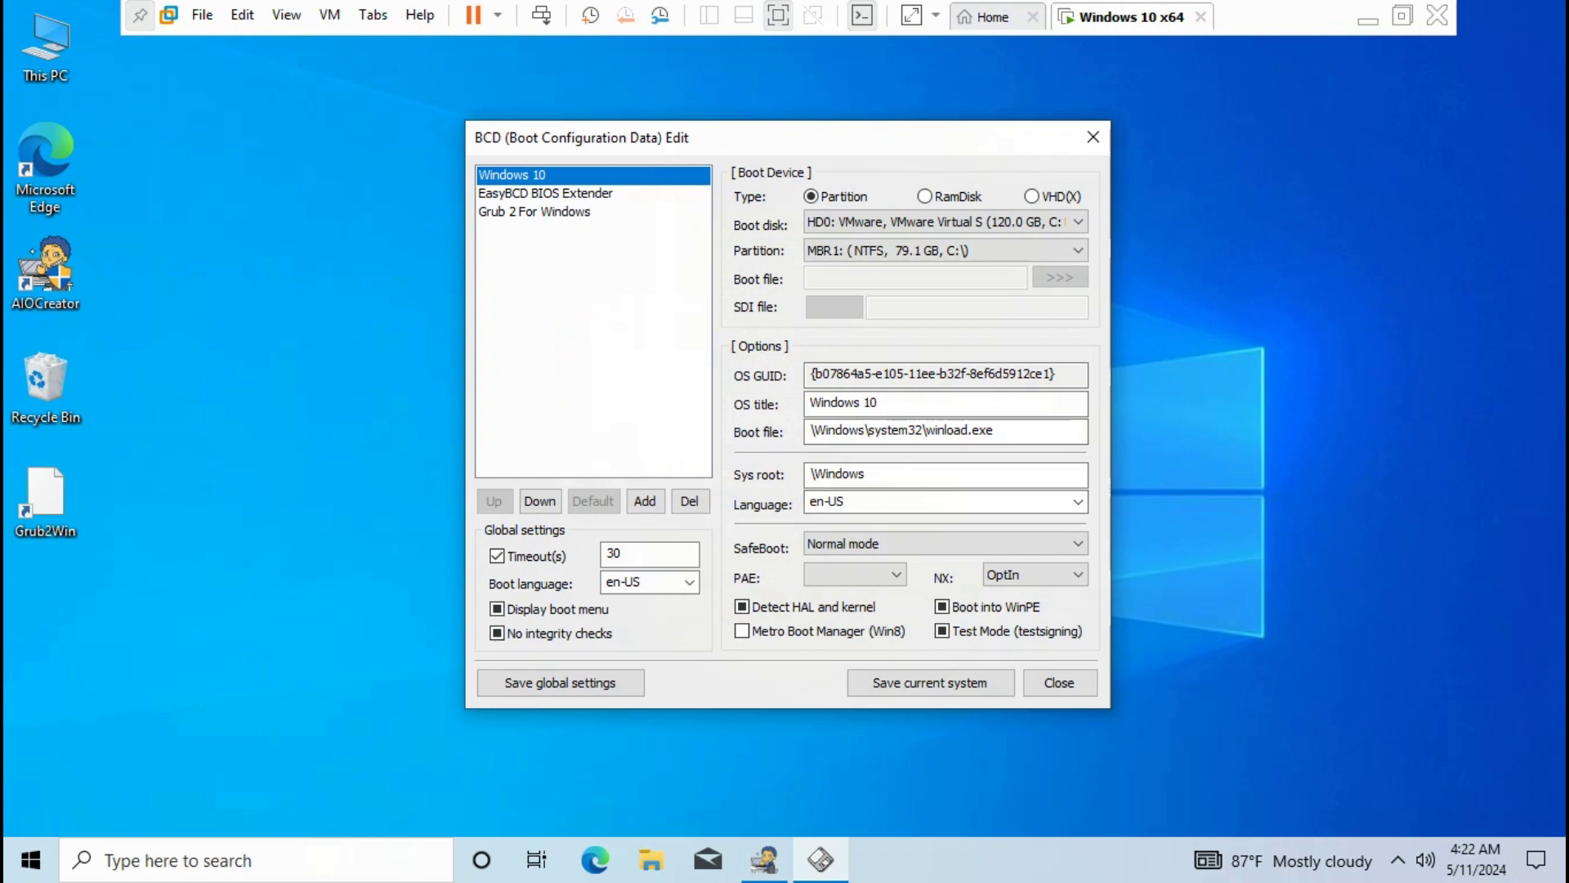
double_click(45, 47)
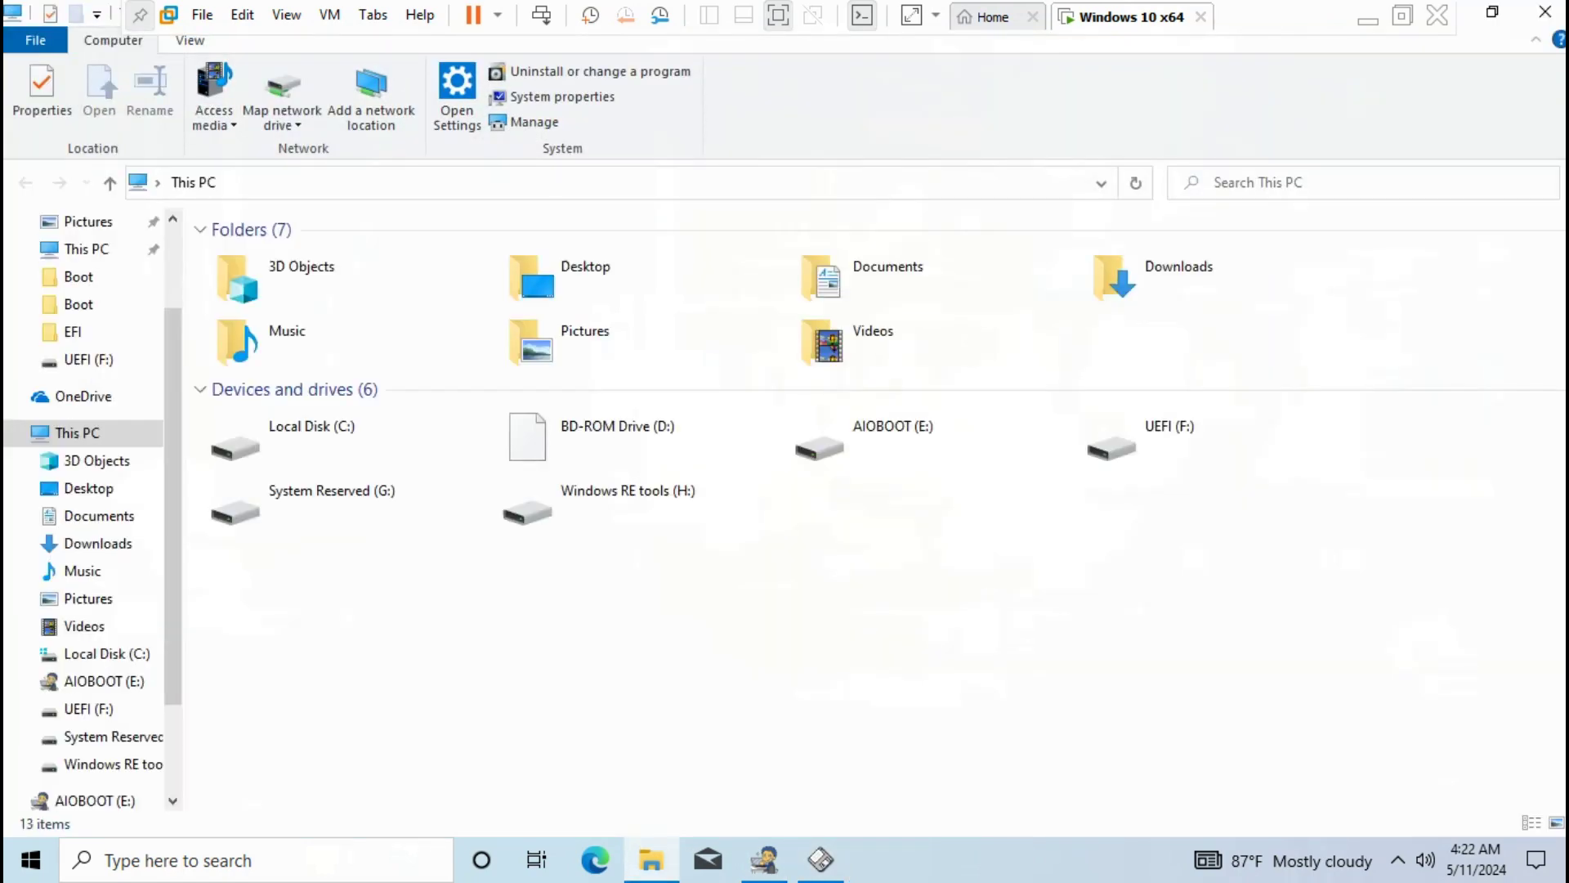
Browse to E:\AIO\grub on the AIOBOOT drive and point out the g2ldr file
double_click(907, 435)
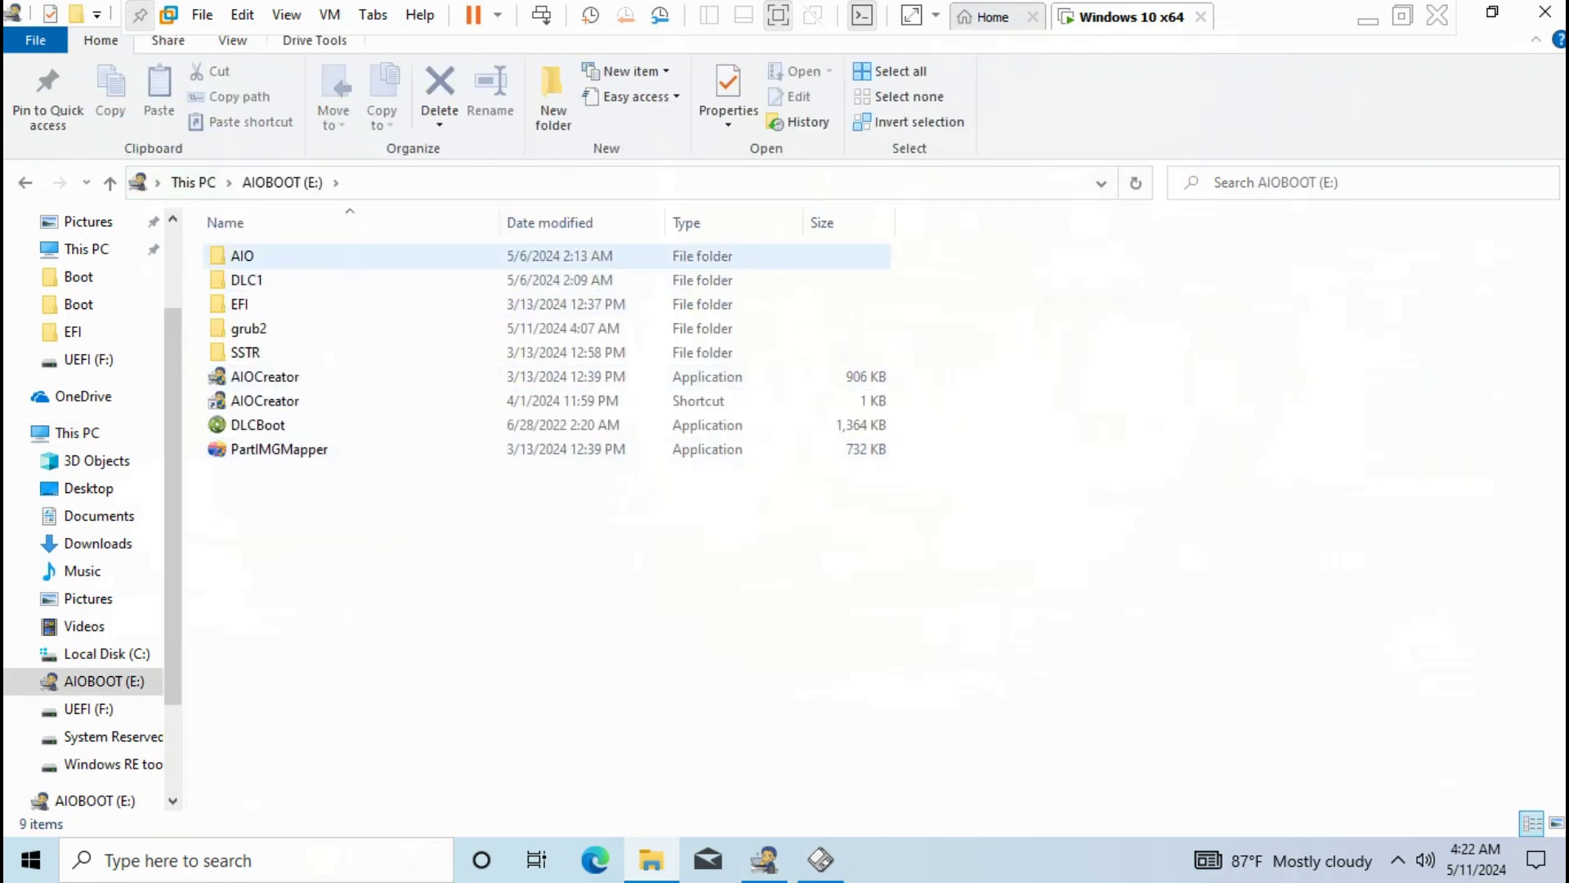
double_click(251, 256)
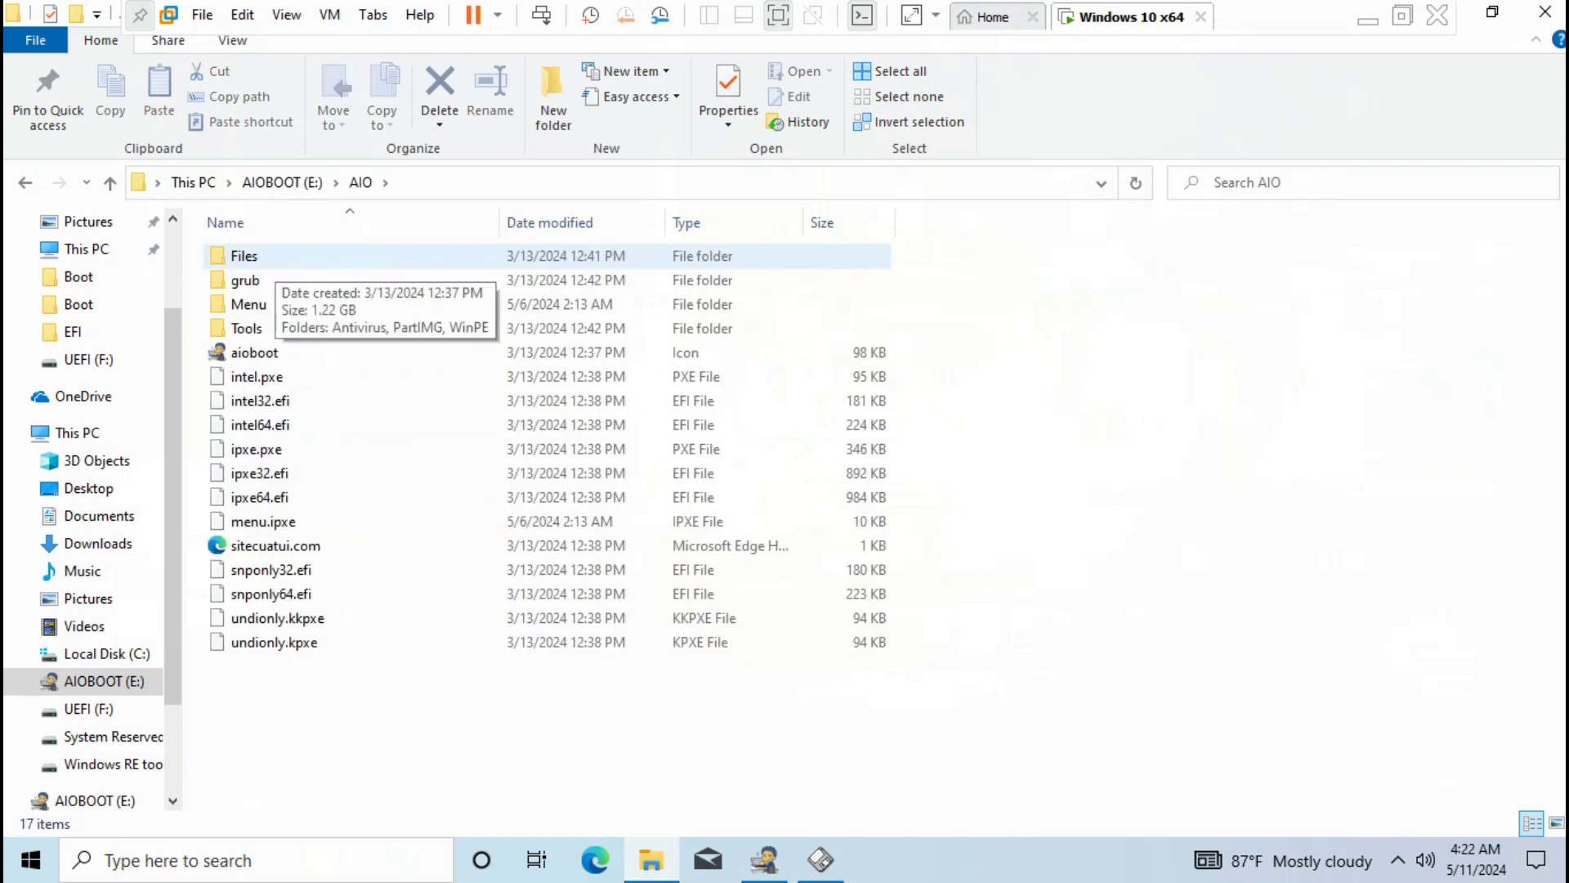
click(246, 279)
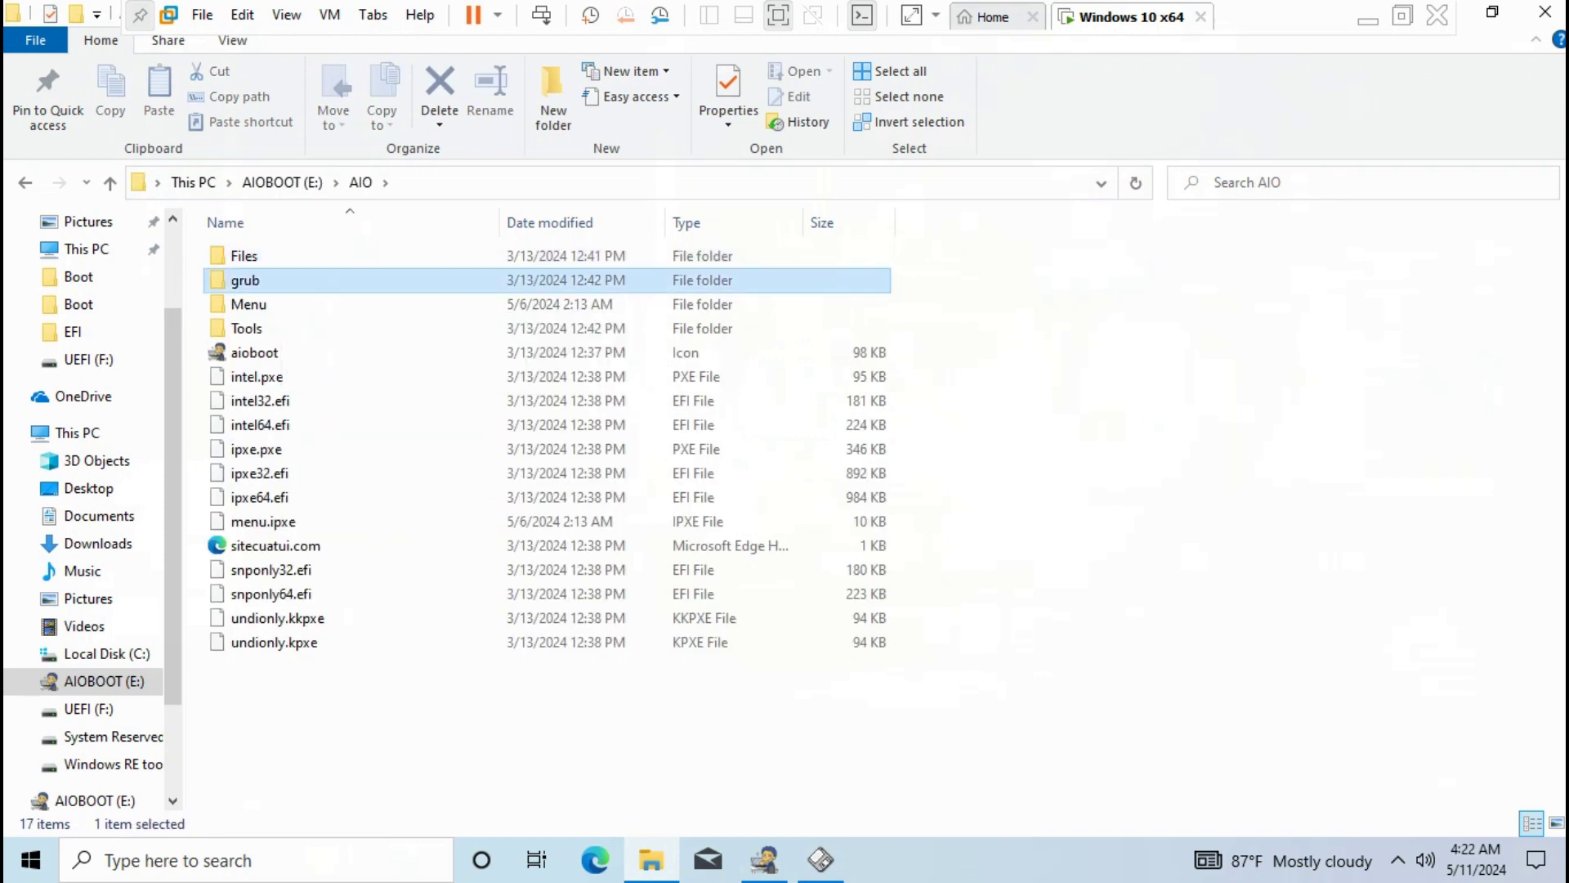
double_click(245, 279)
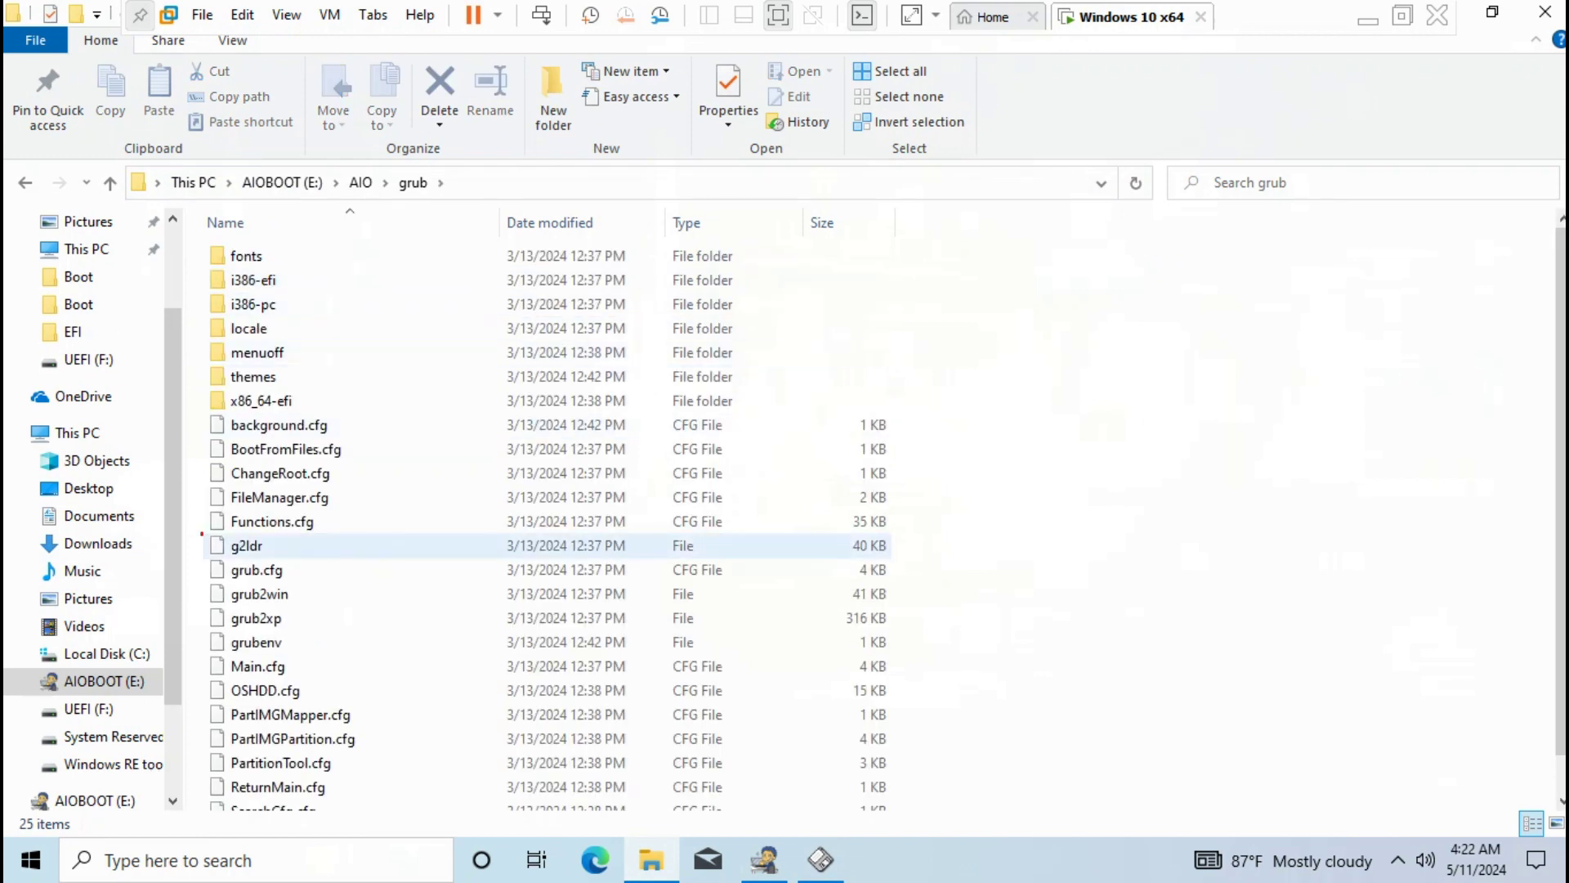
click(245, 546)
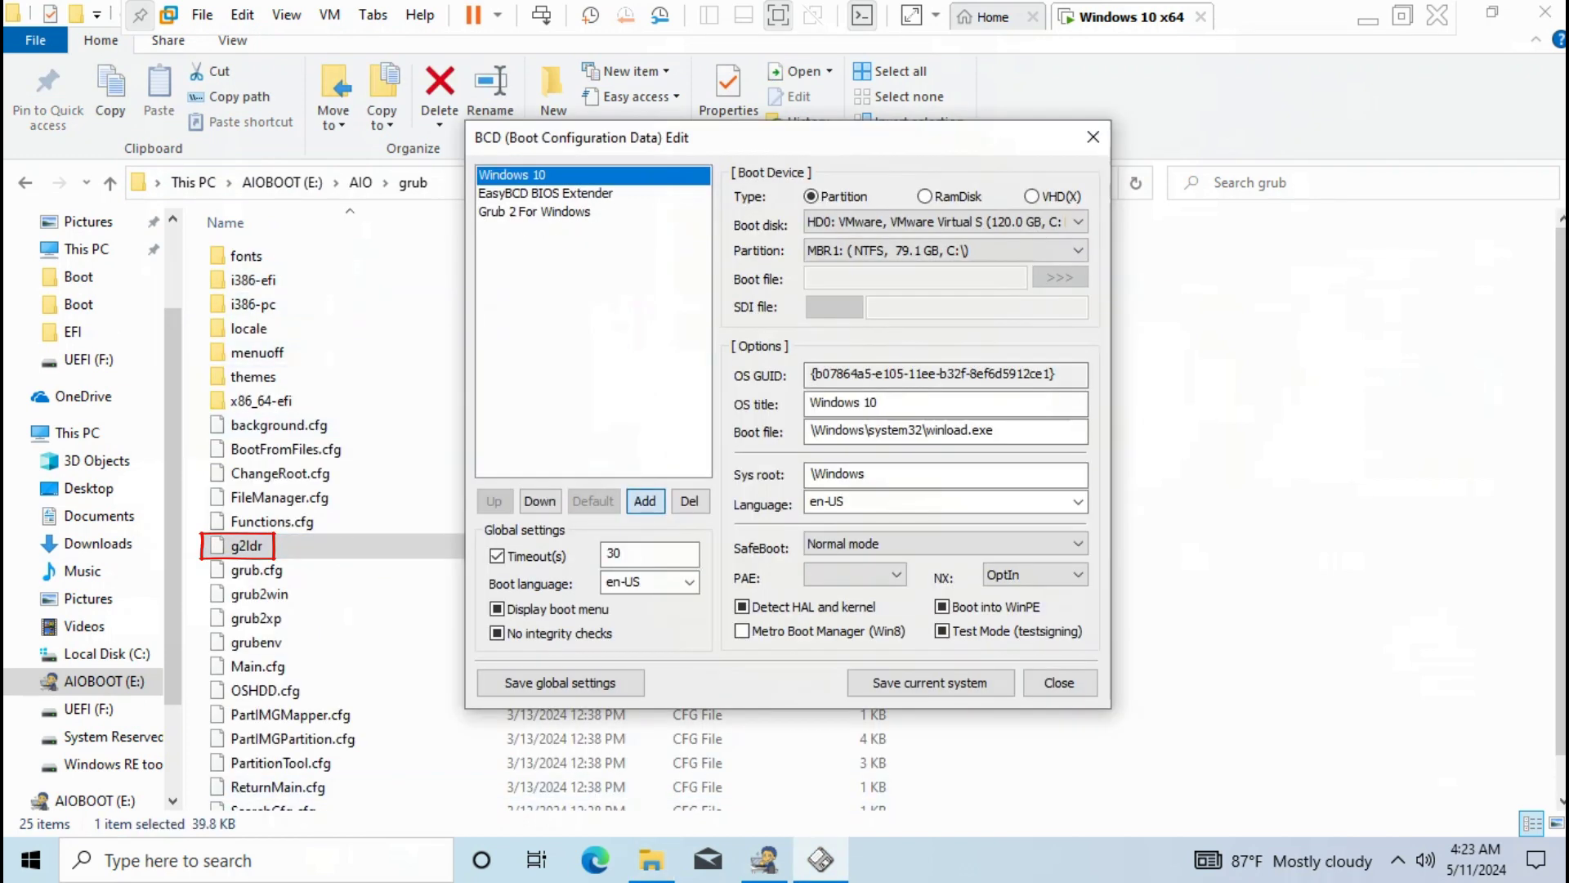
Add a new RealMode (Grub/Linux) entry booting from disk HD0, the VMware virtual disk
click(646, 500)
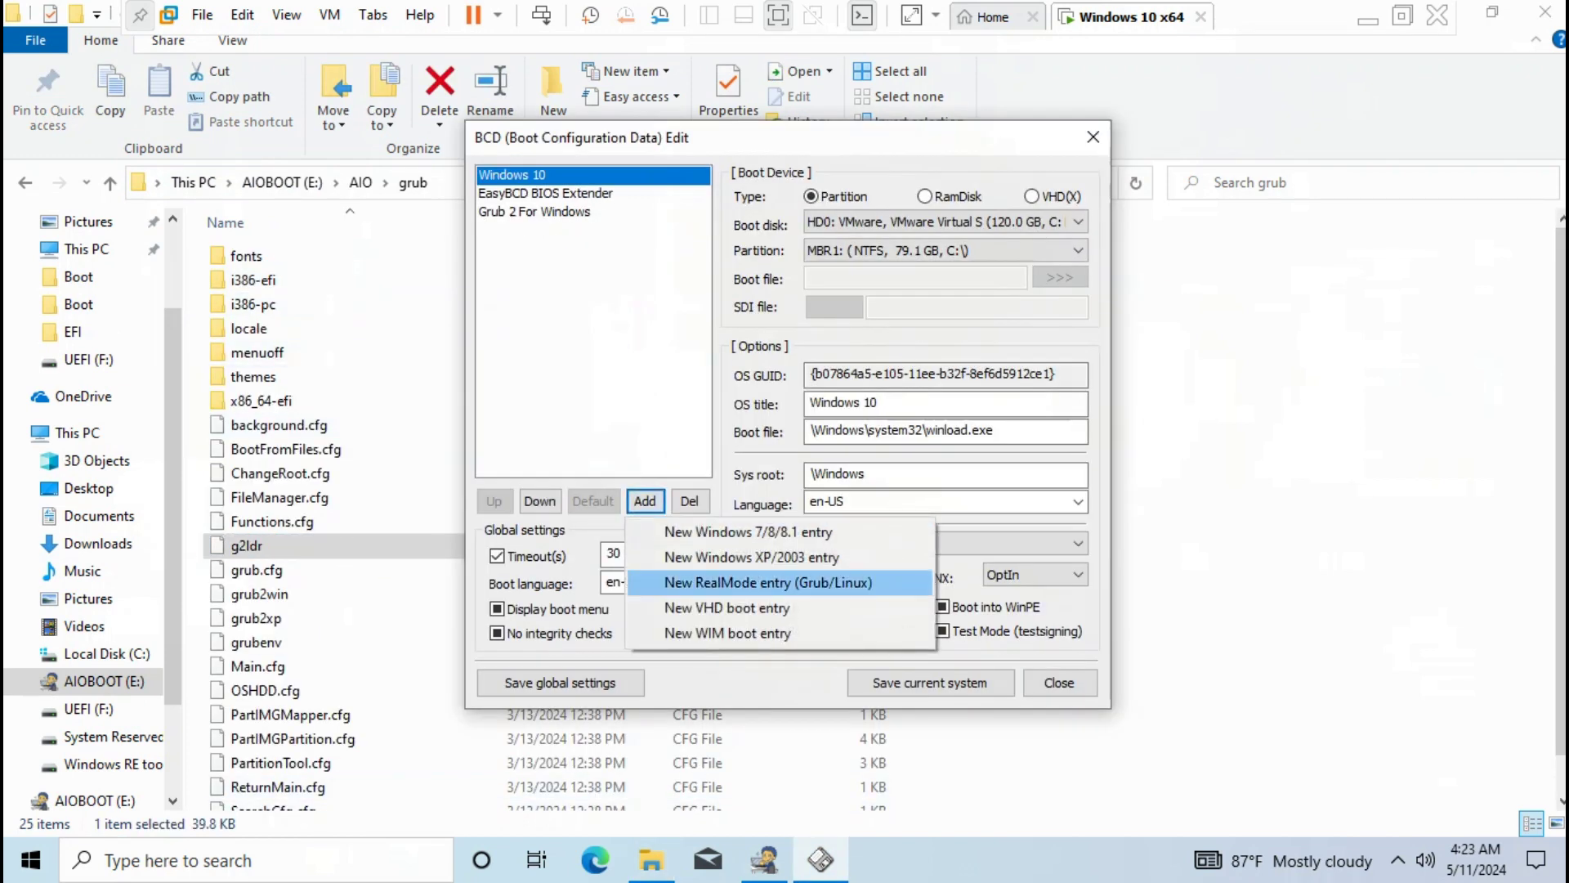
click(768, 583)
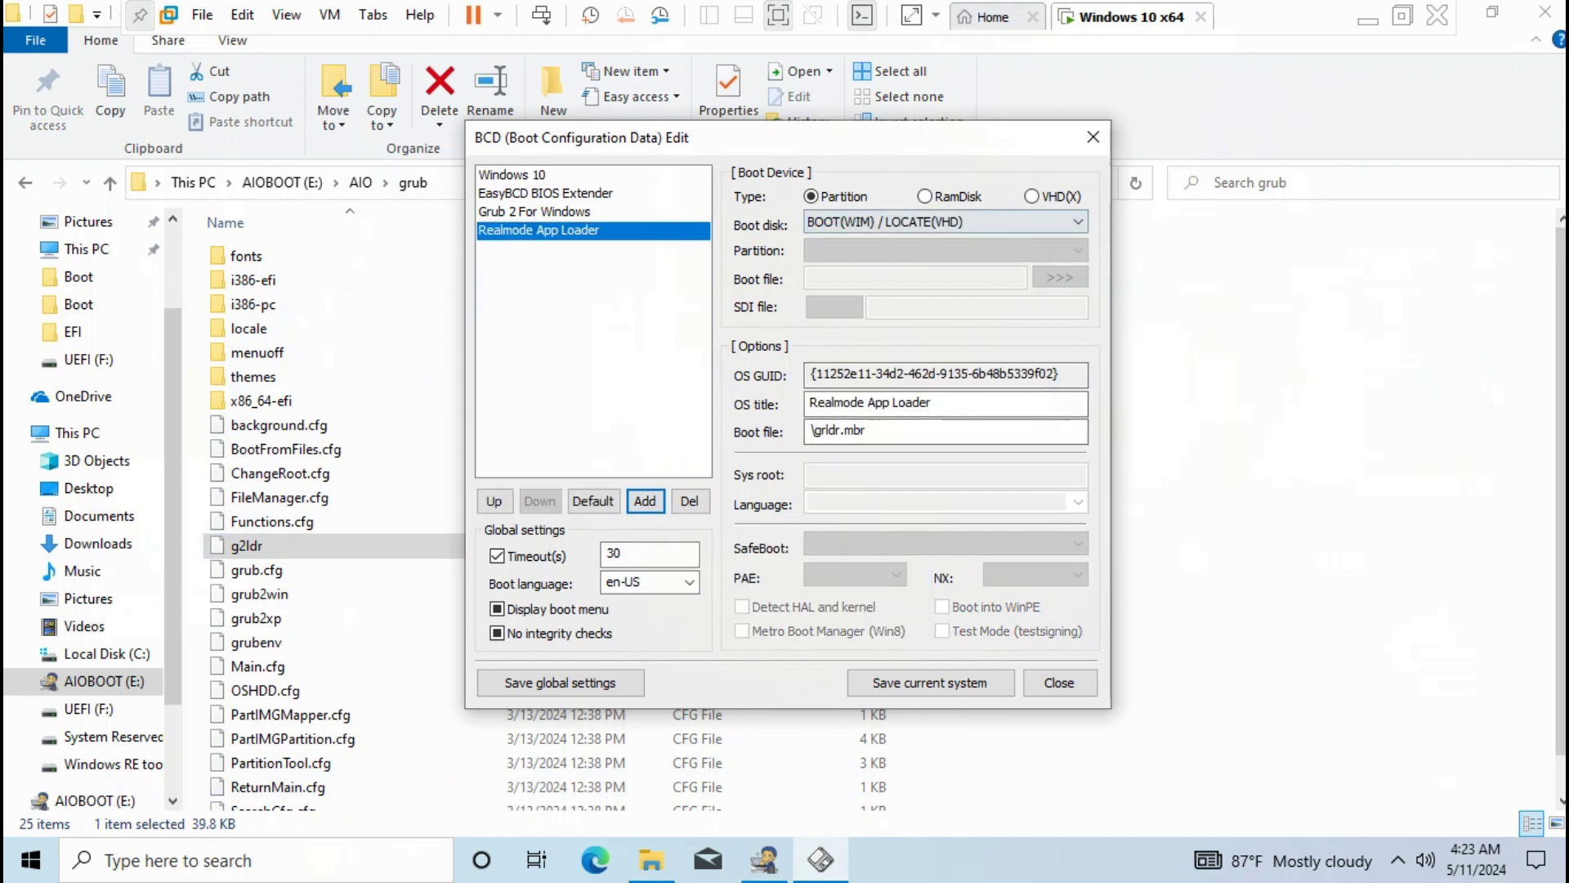
click(1076, 222)
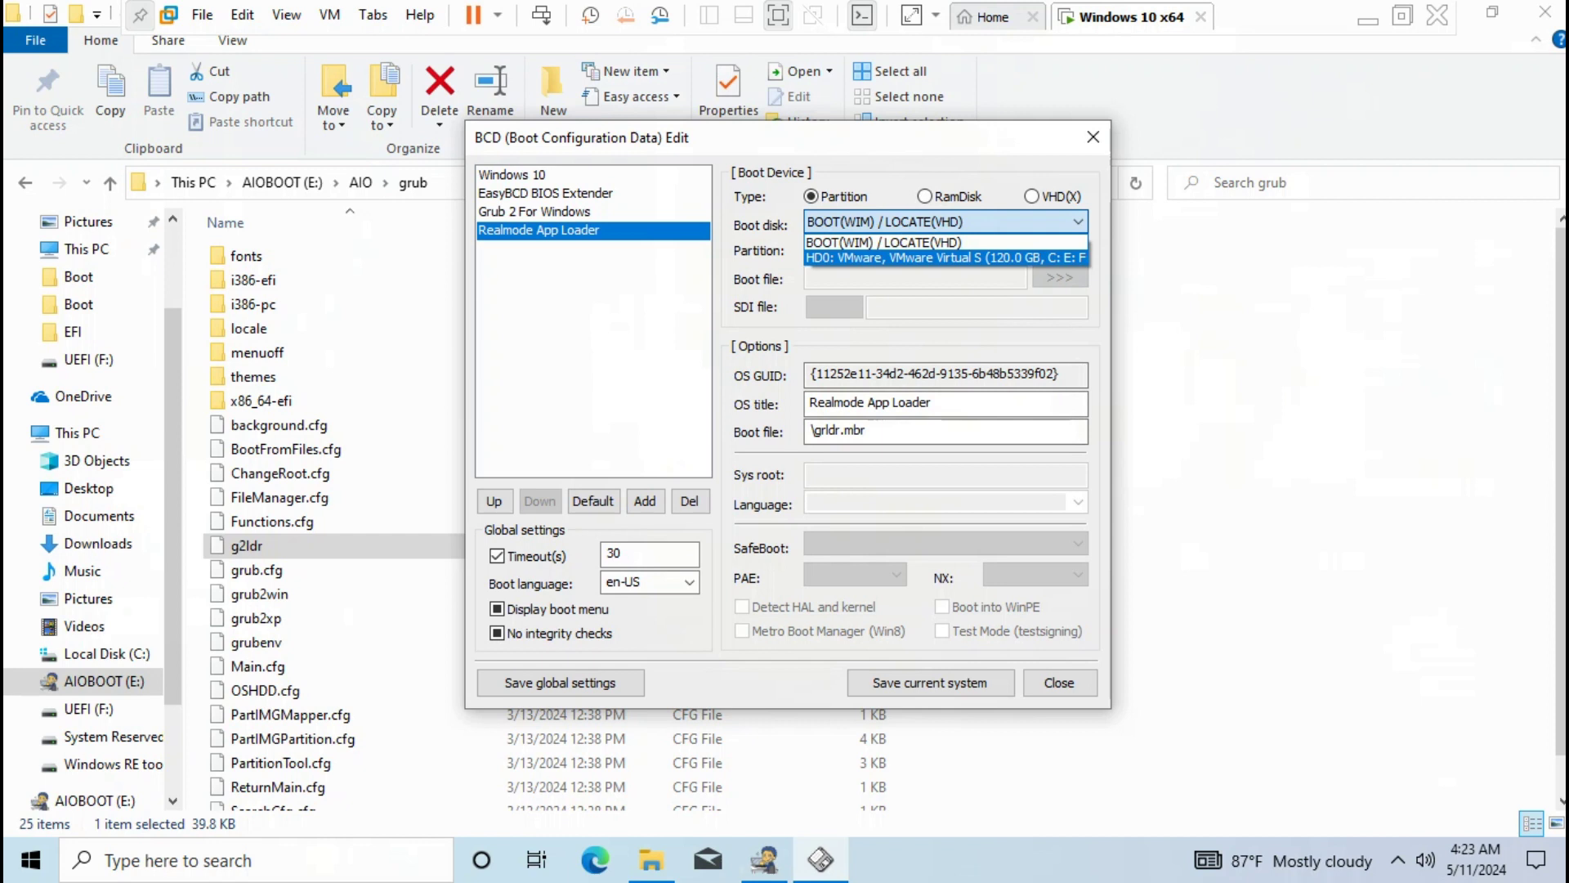
click(944, 257)
Set its partition to MBR4 AIOBOOT (E:) and replace the boot file path with \AIO\grub\g2ldr
click(1076, 251)
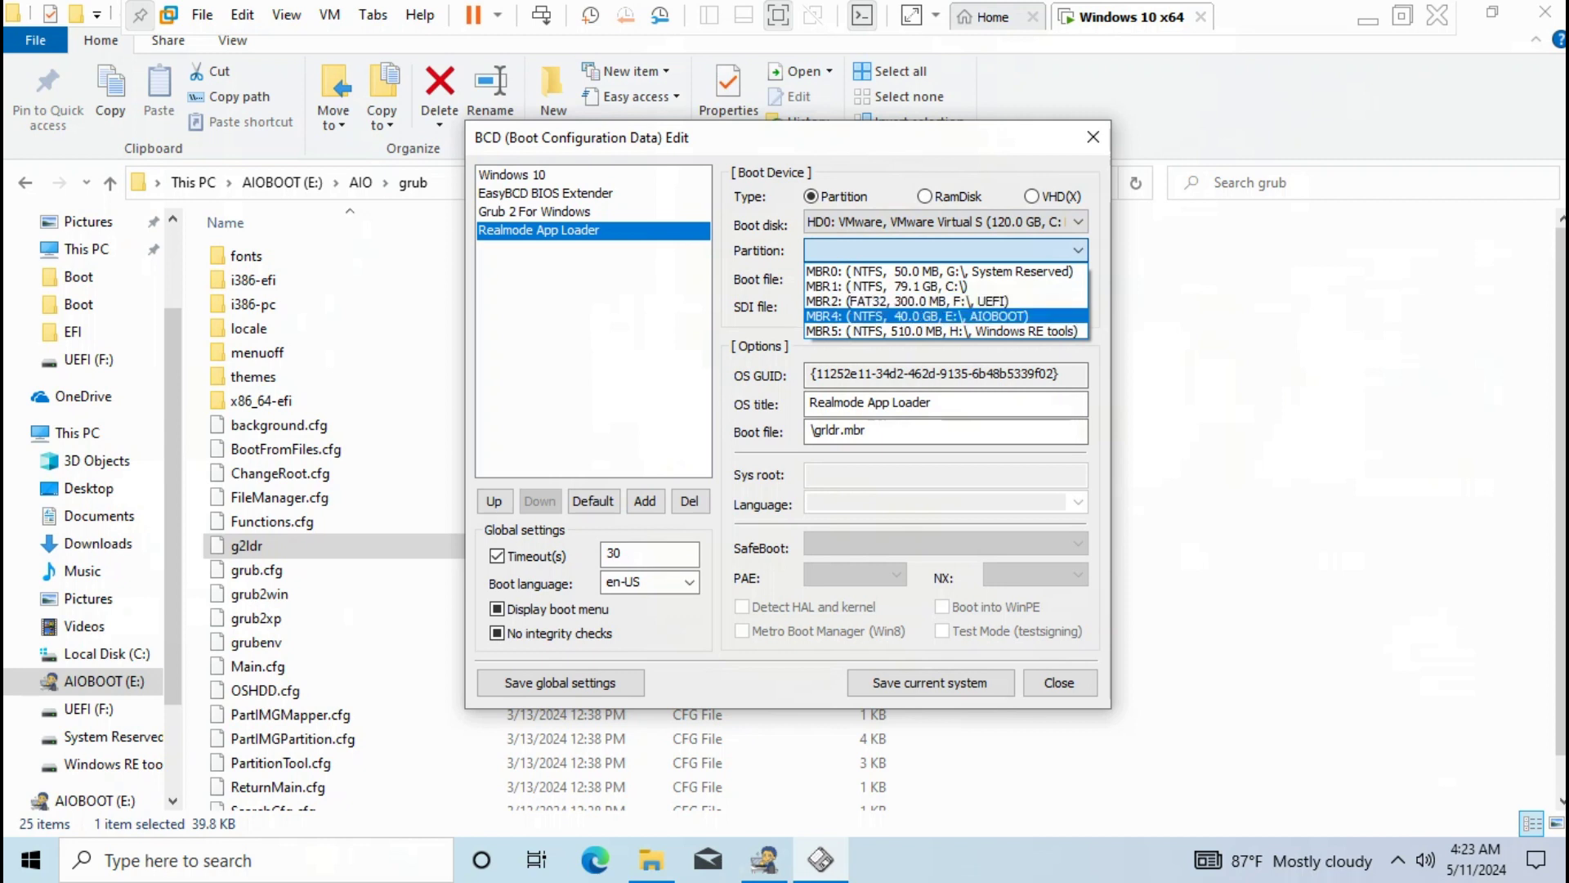
click(918, 315)
click(944, 431)
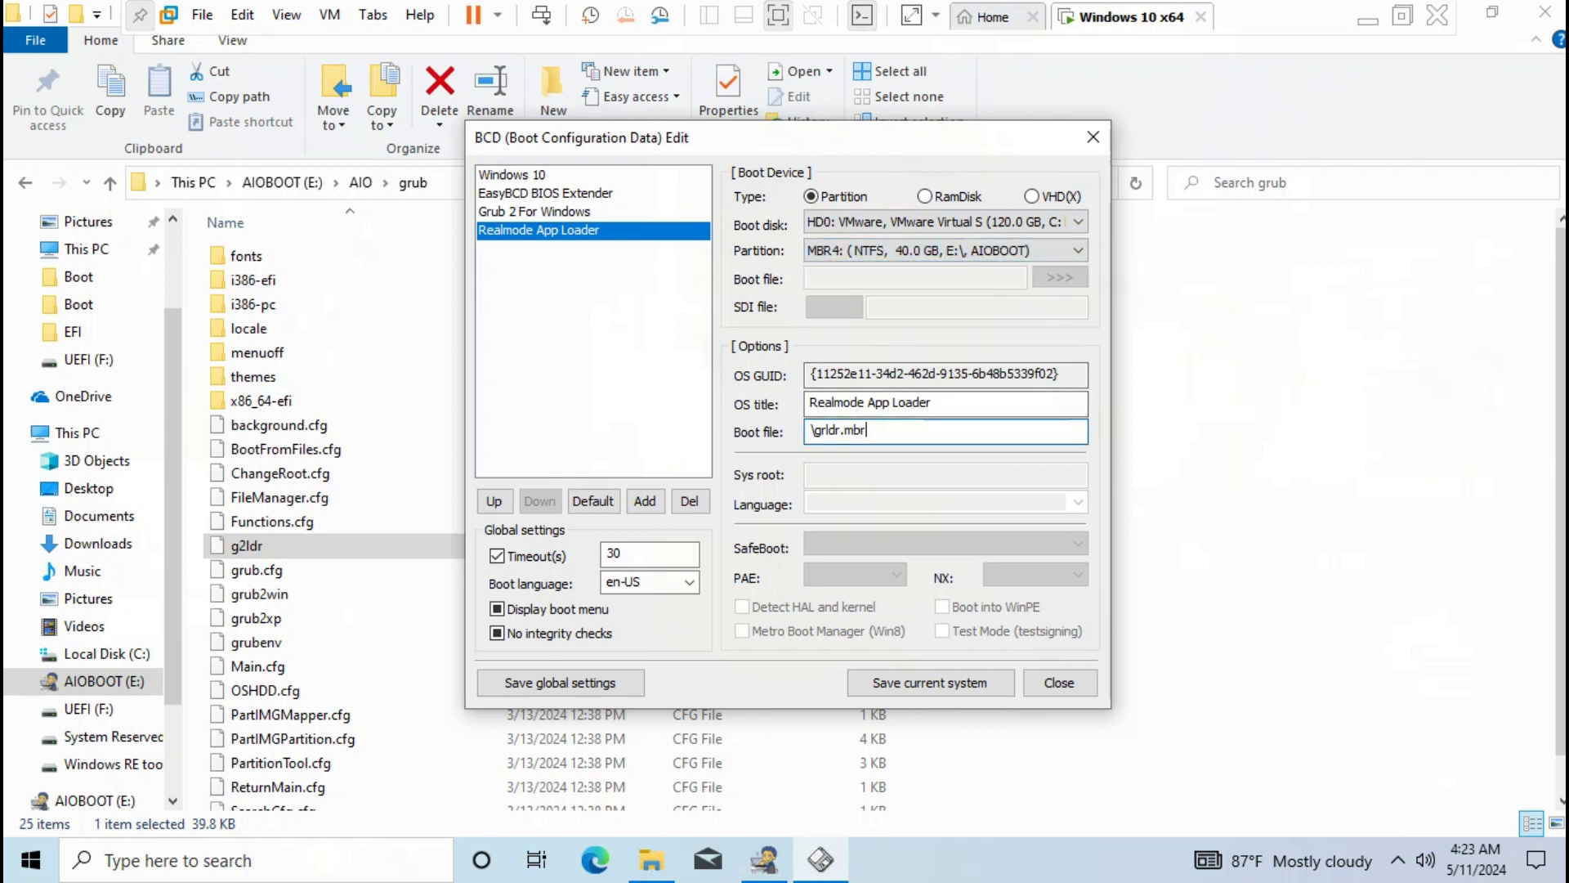
key(ctrl+a)
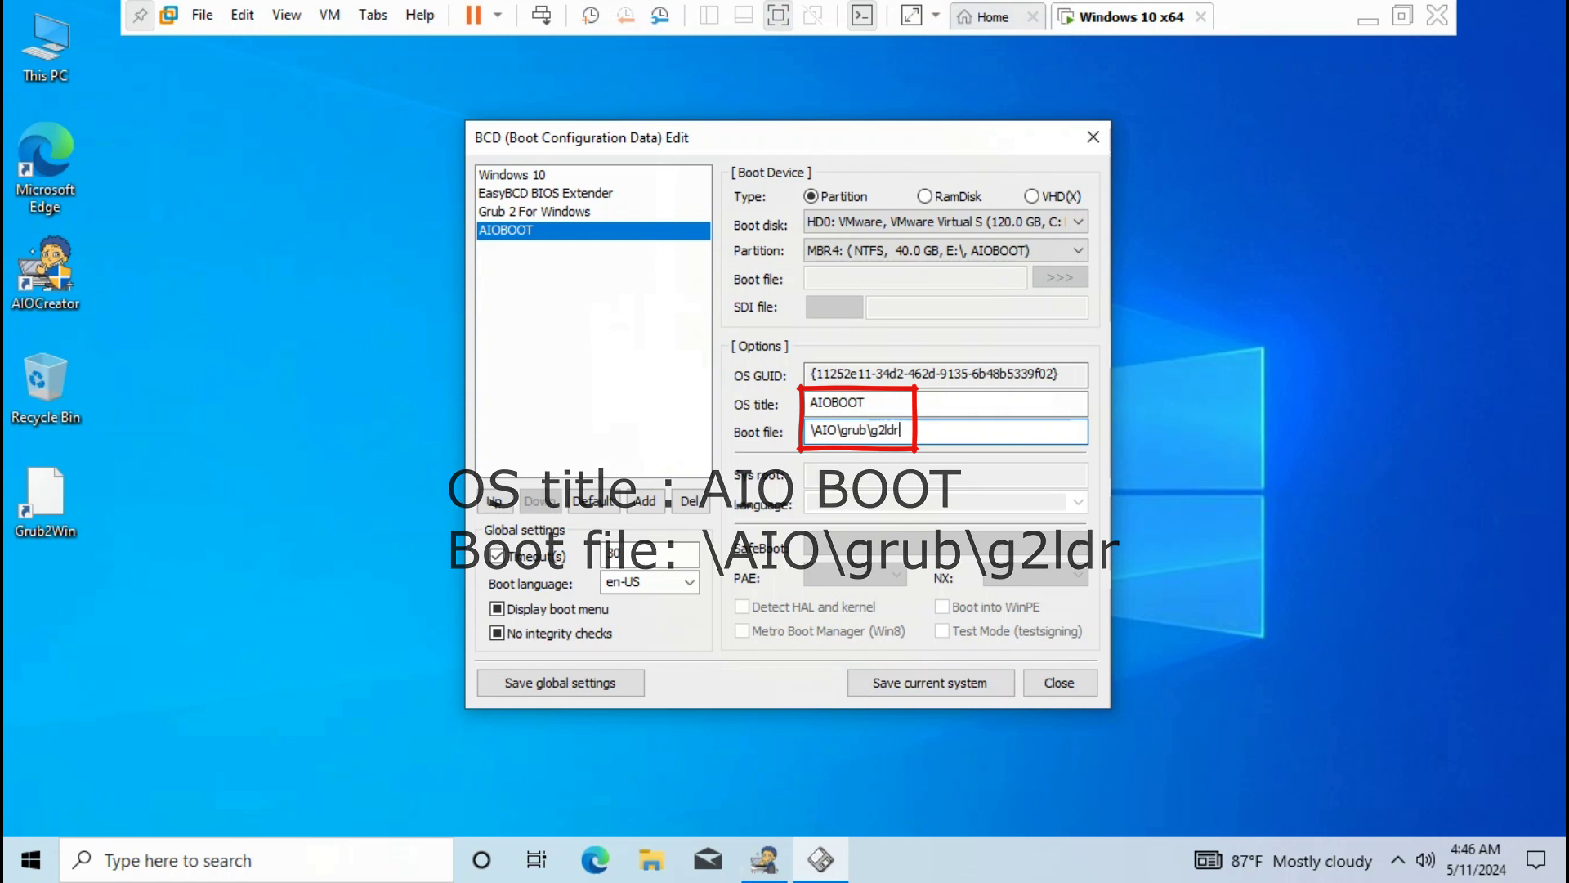
Save the AIOBOOT entry to the current system, acknowledge success and close the BCD editor
click(930, 682)
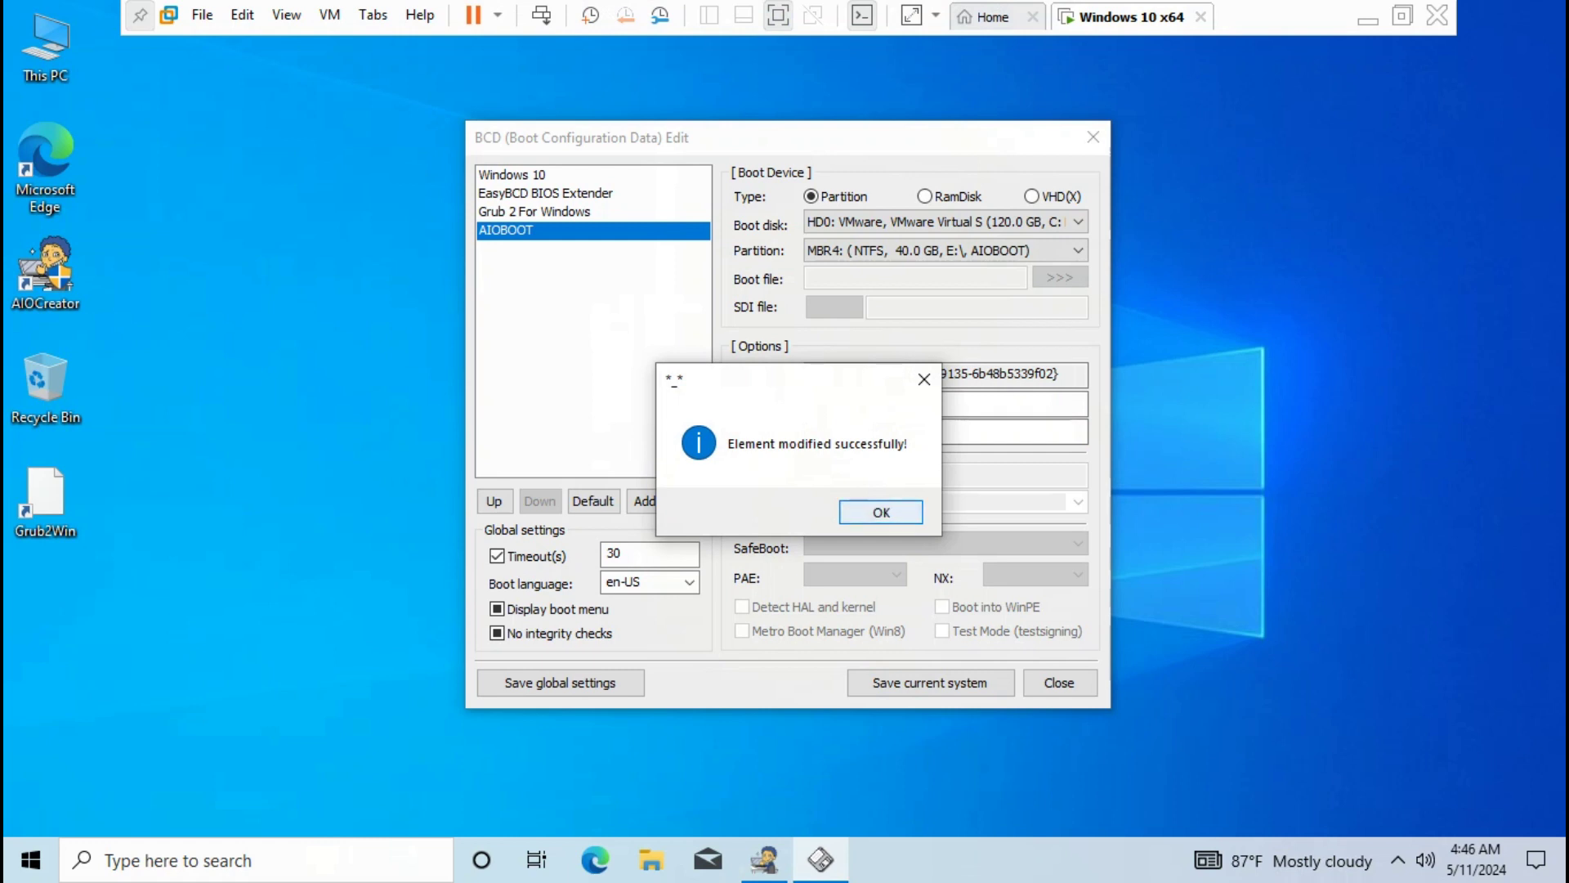
key(Return)
key(Return)
key(Escape)
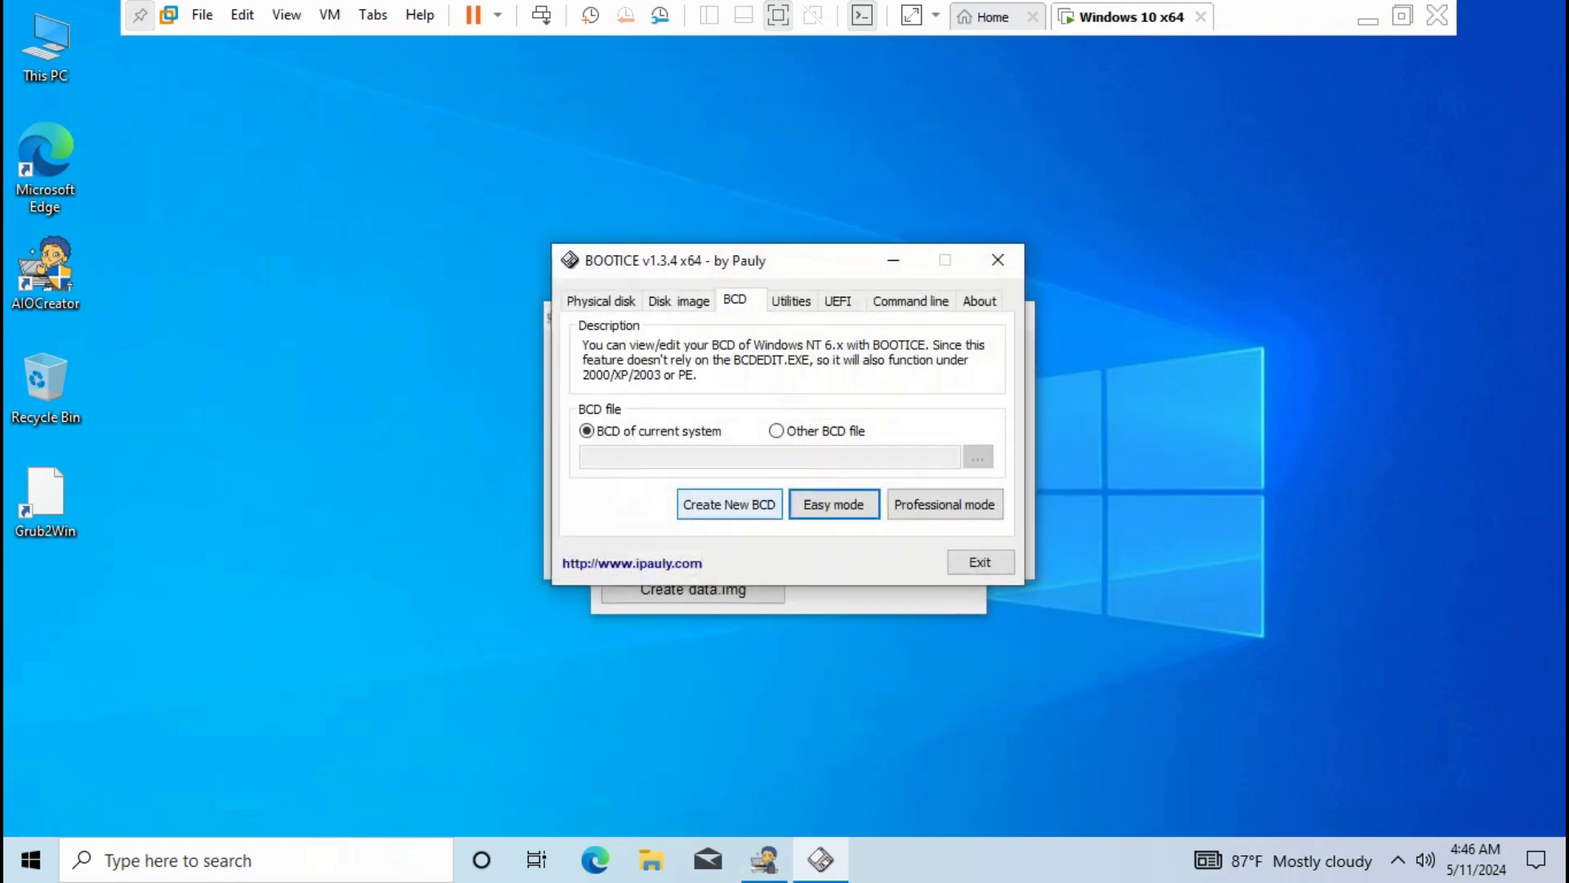
Exit BOOTICE, close the Tools collection and close AIO Boot Creator
click(979, 562)
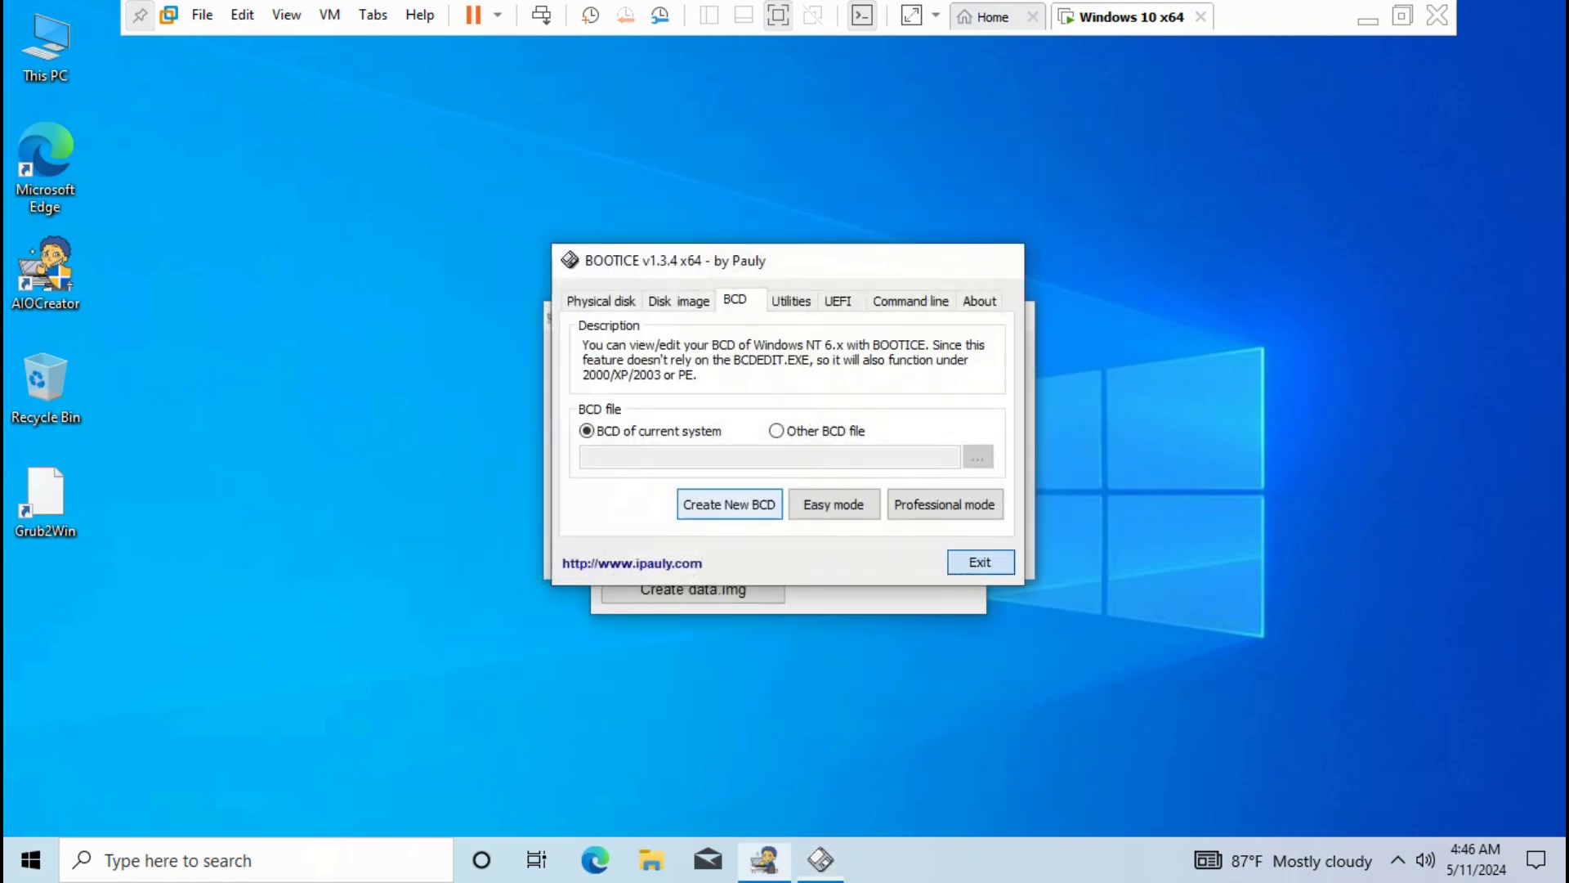
click(969, 281)
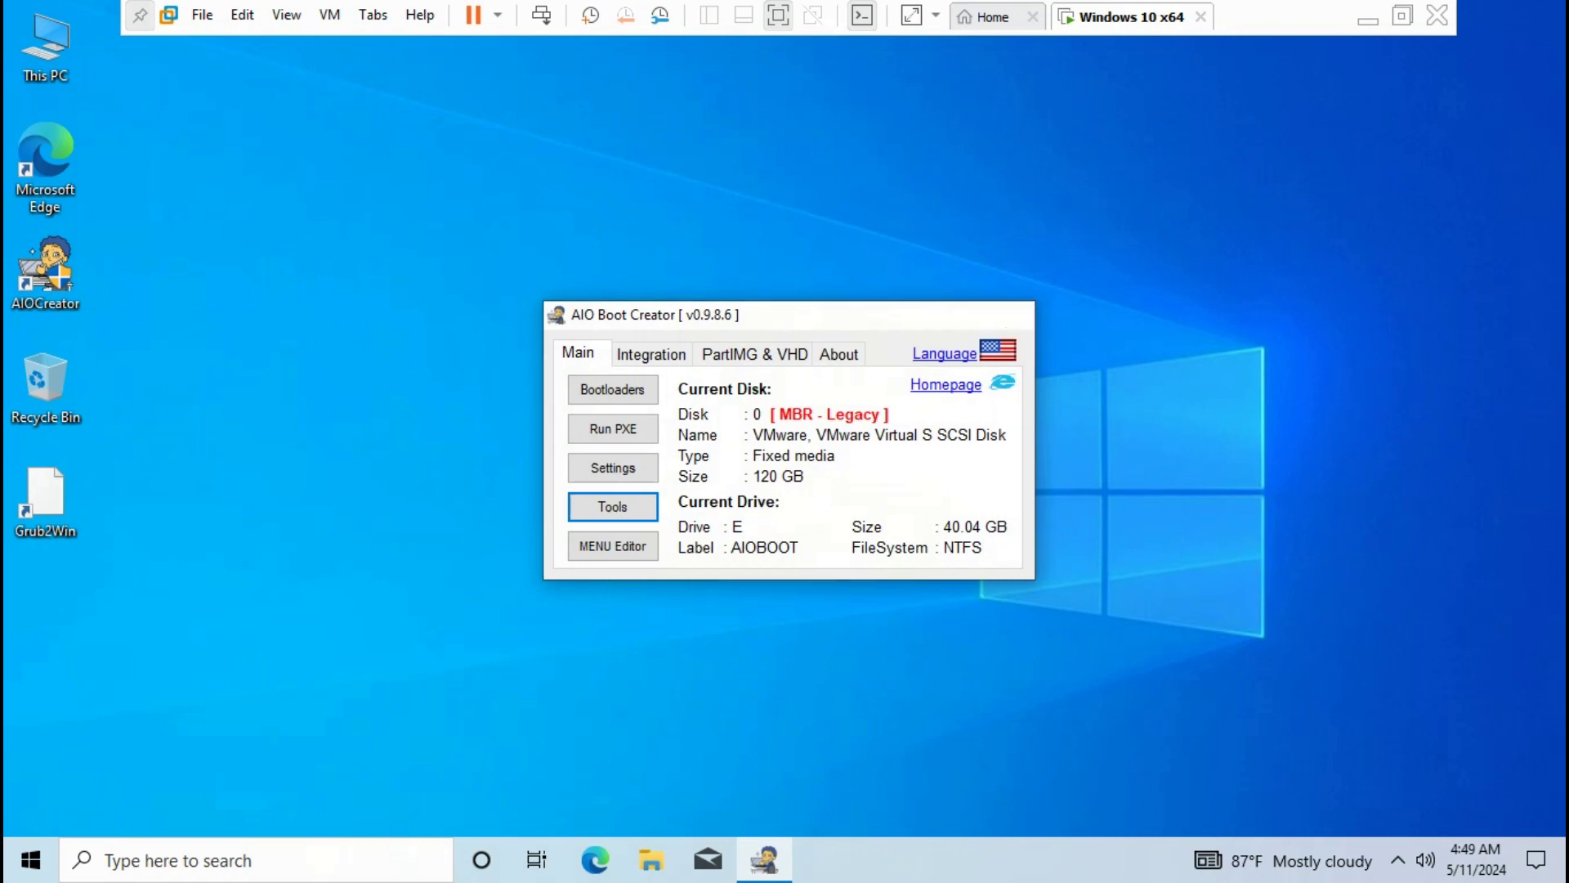
click(1008, 315)
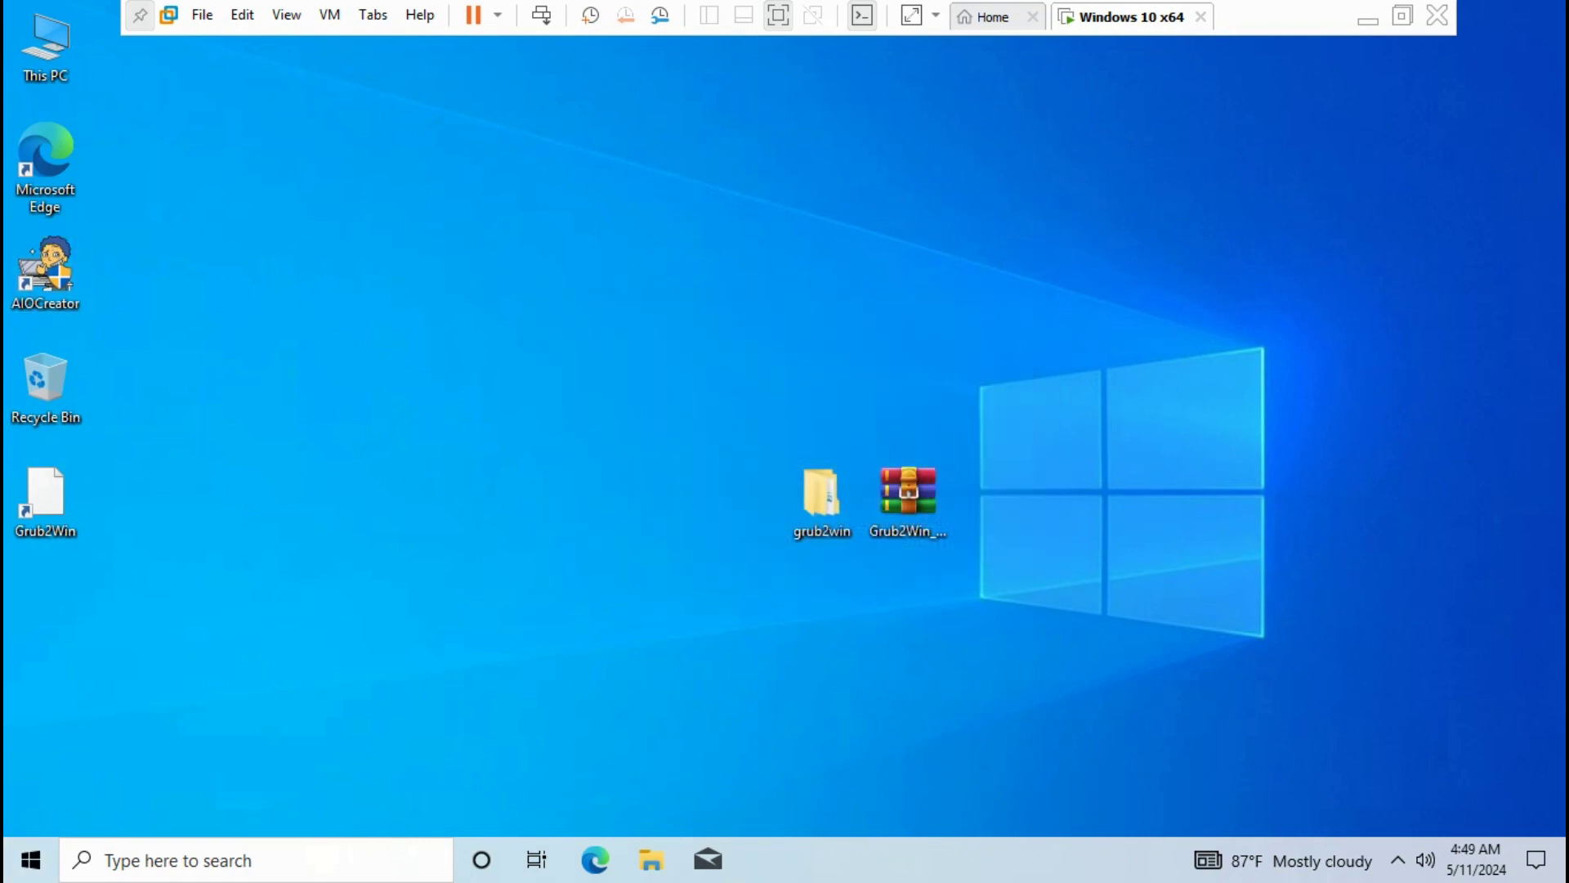
Restart the Windows 10 VM from Start > Power
key(super)
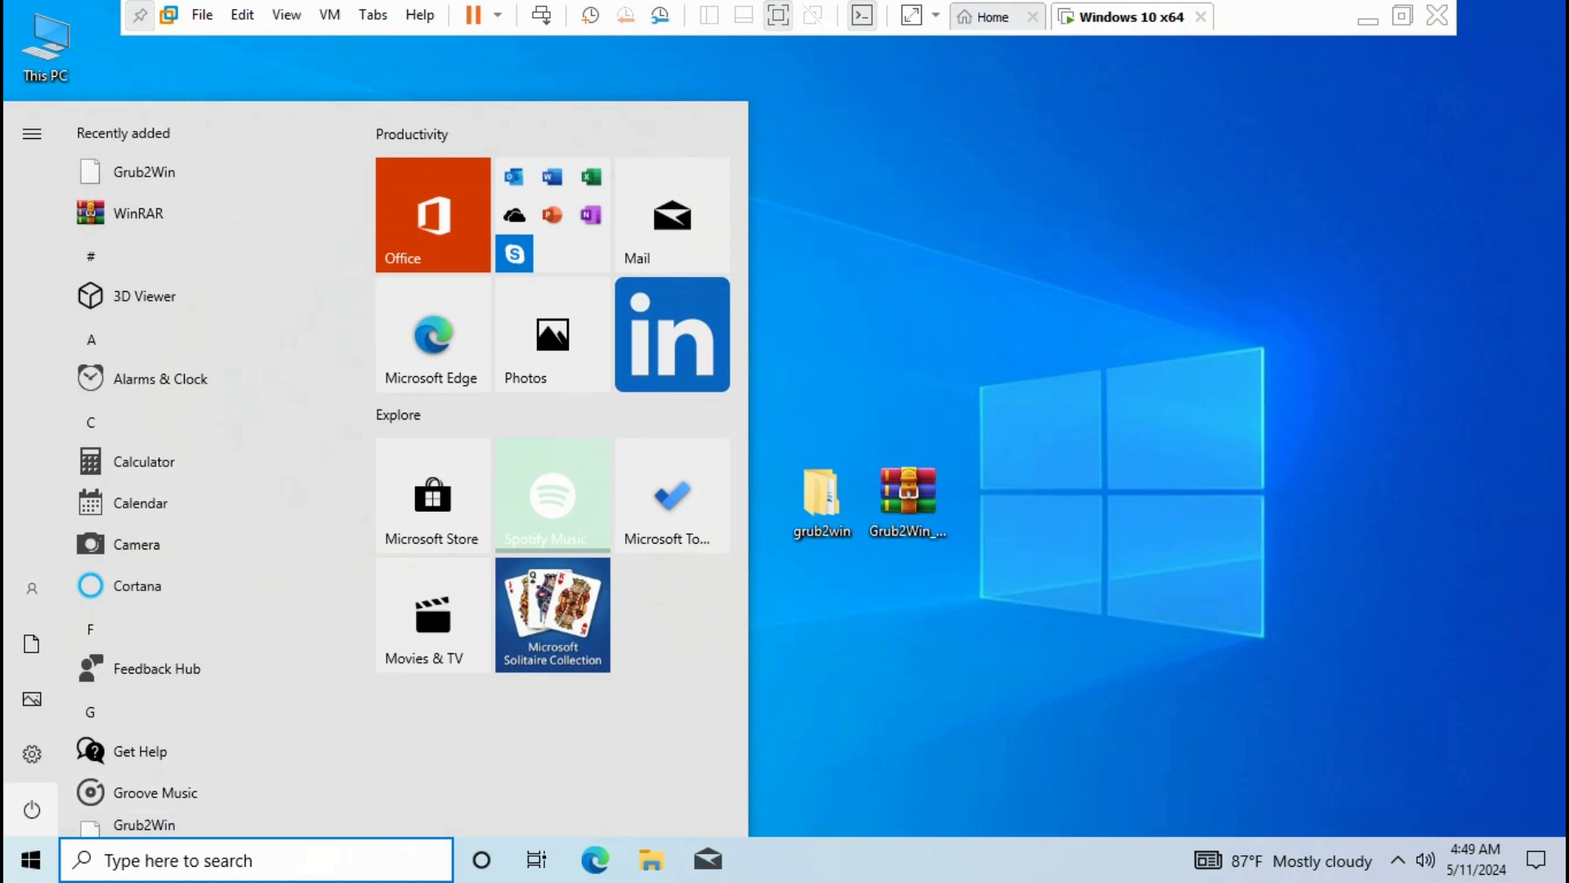
click(31, 809)
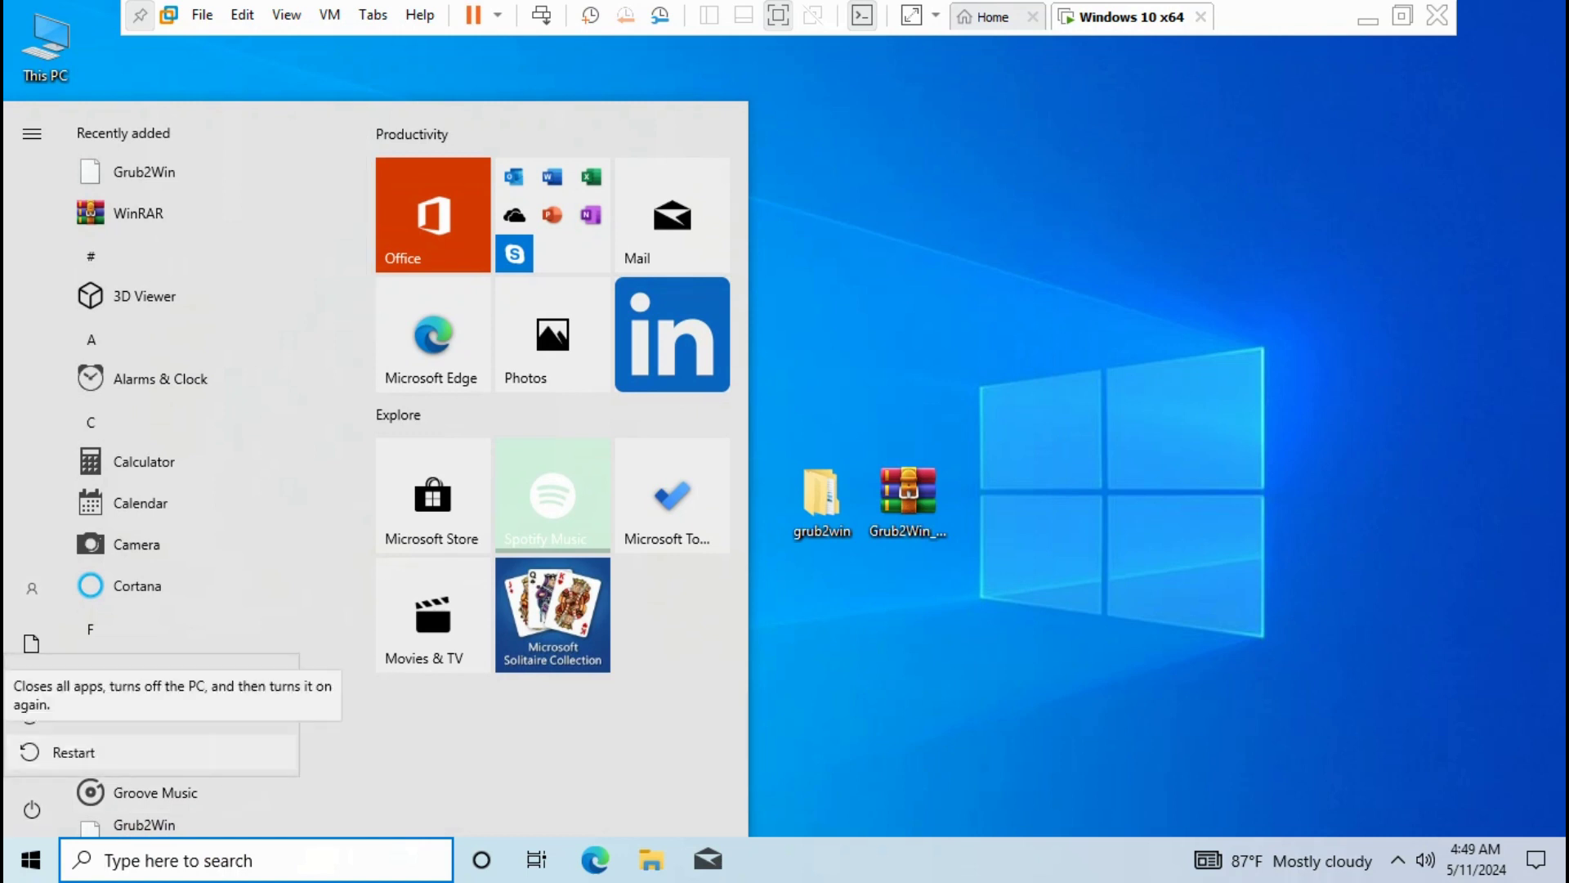
click(74, 752)
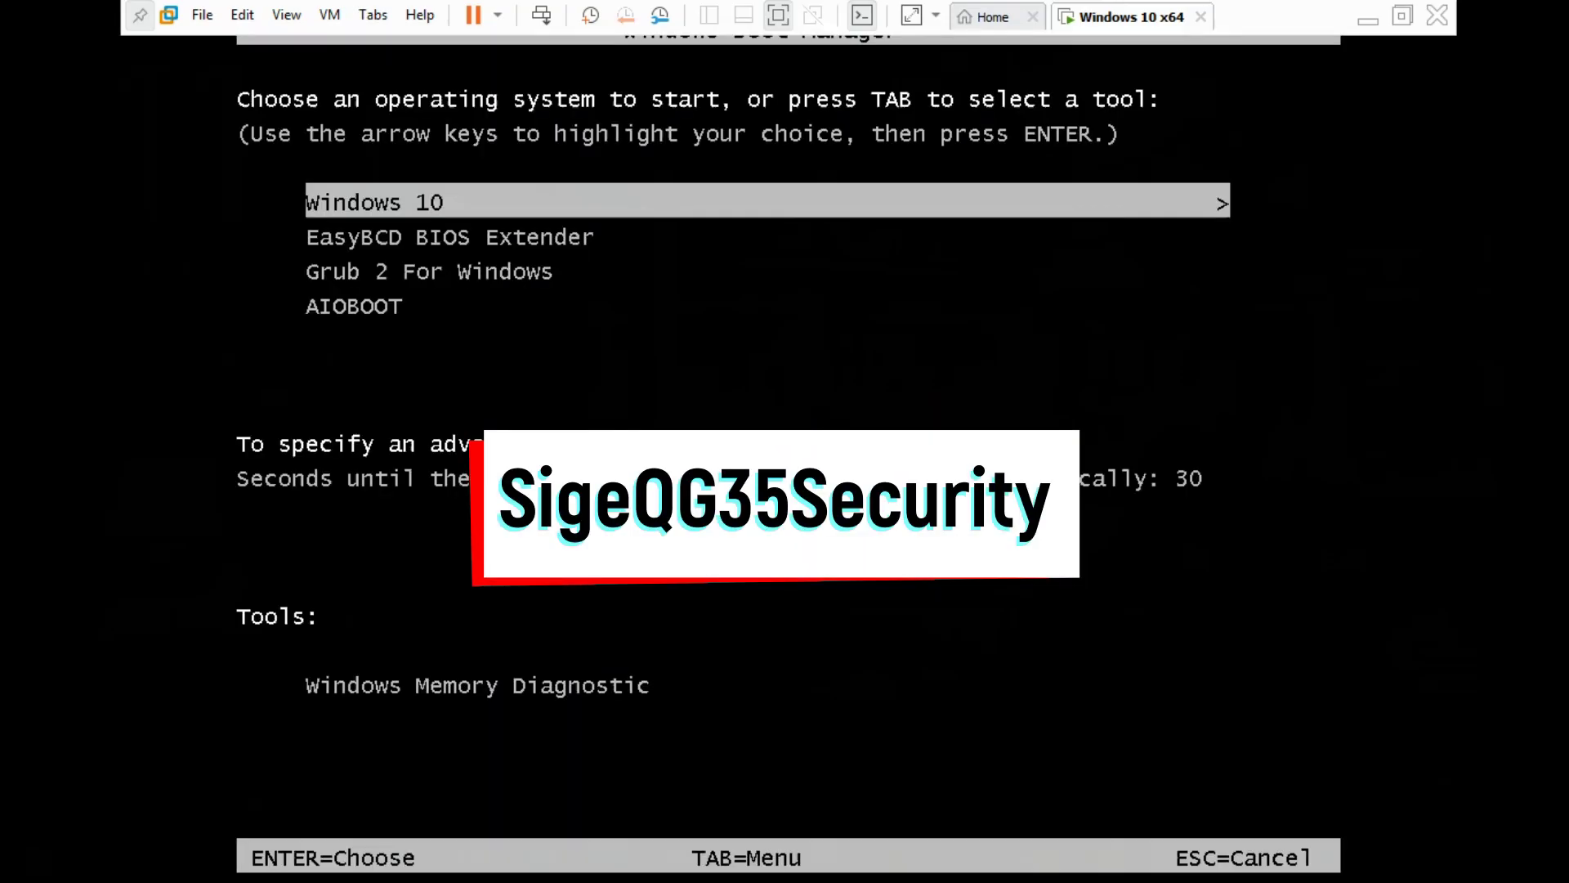
In Windows Boot Manager, arrow down to the new AIOBOOT entry and boot it
key(Down)
key(Down)
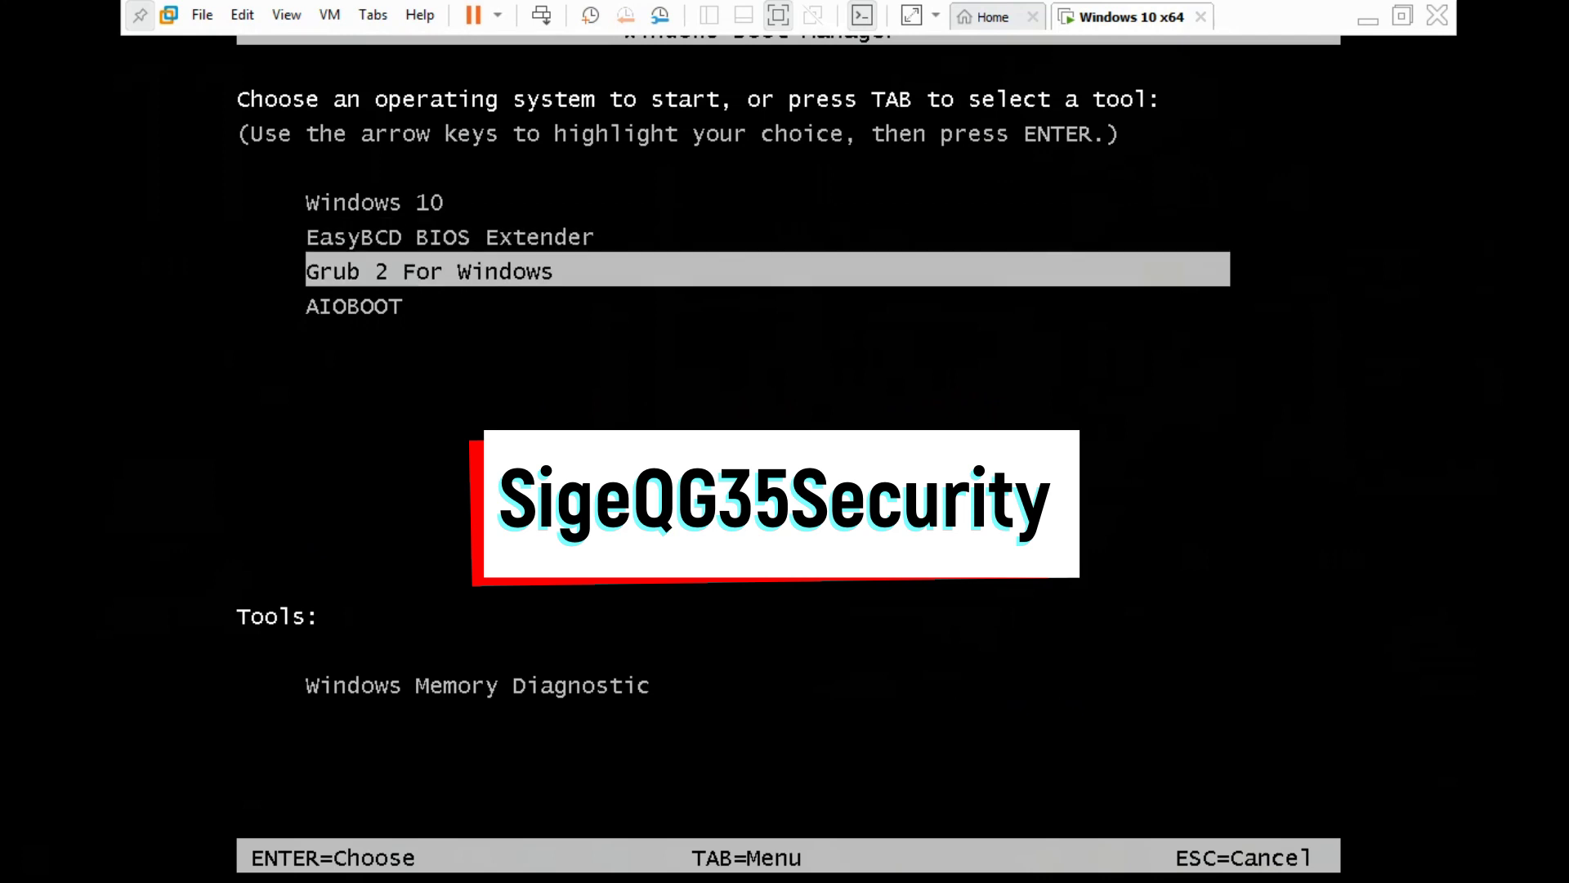
key(Down)
key(Return)
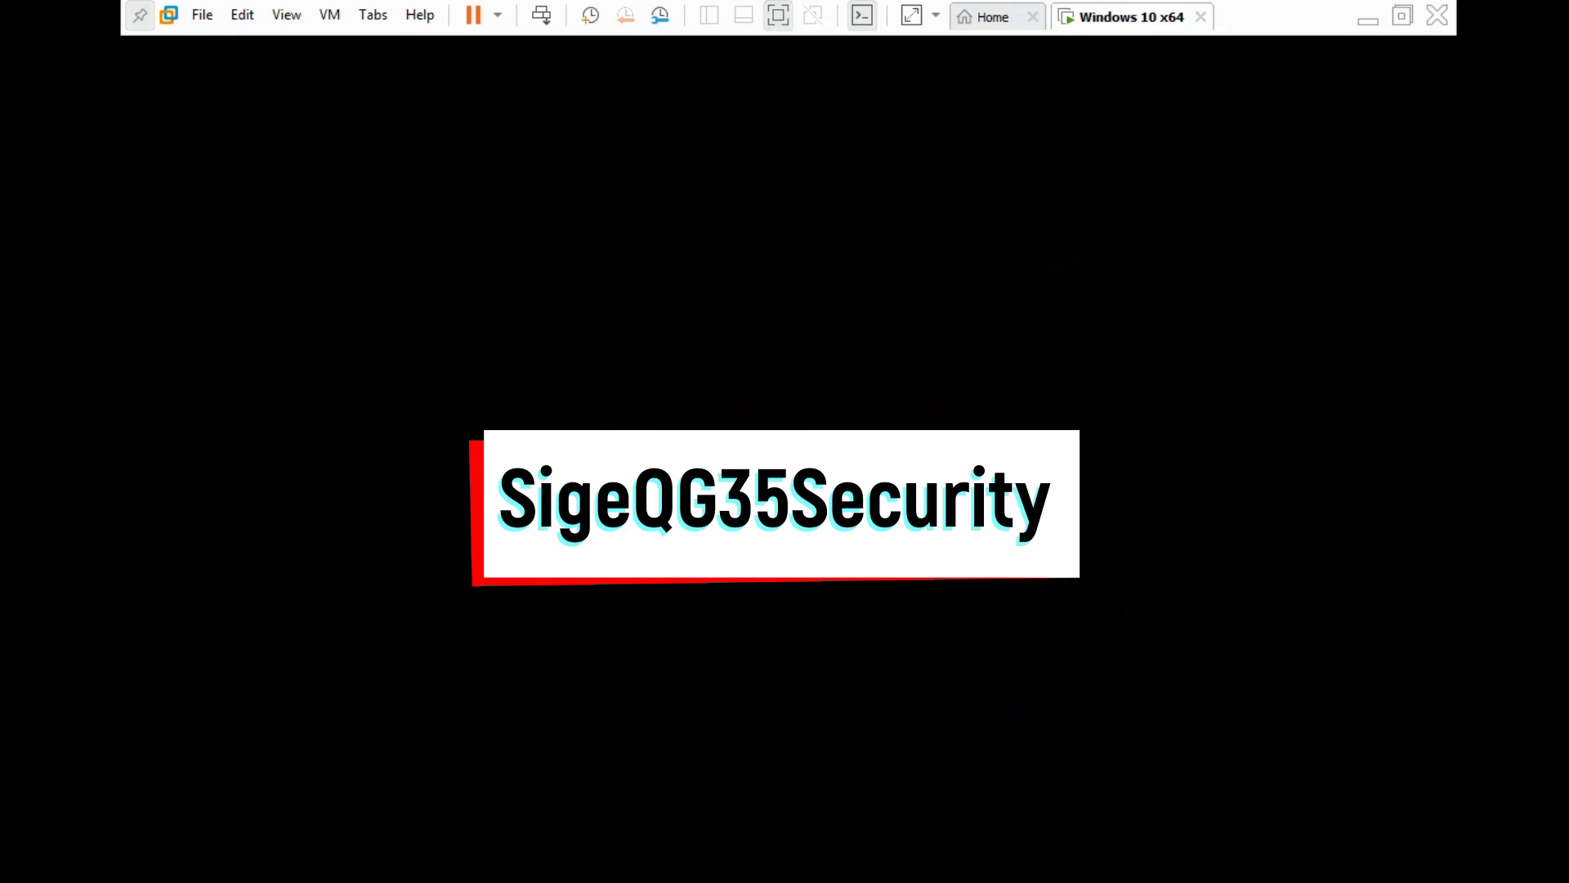